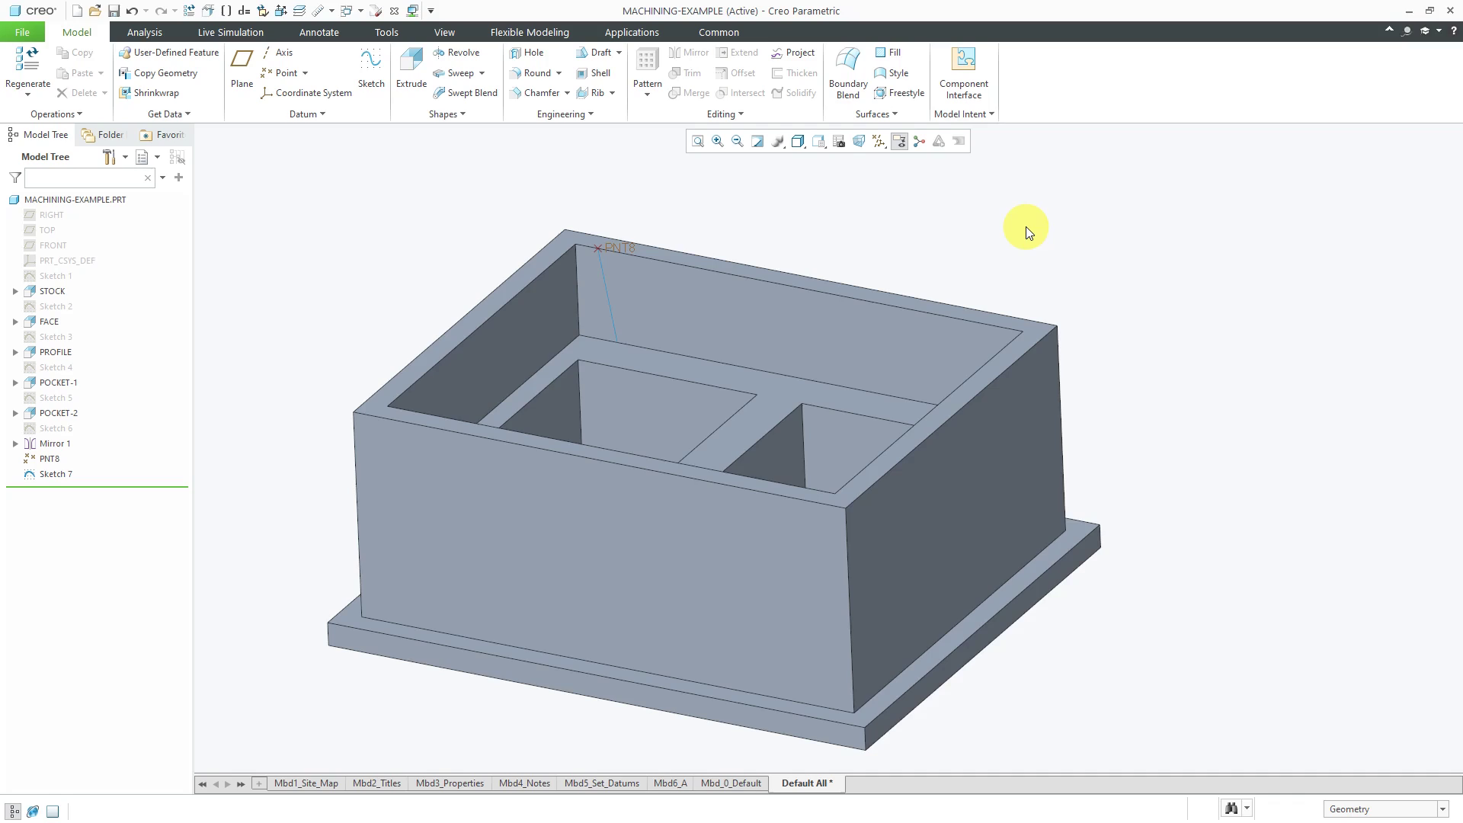
pyautogui.click(531, 73)
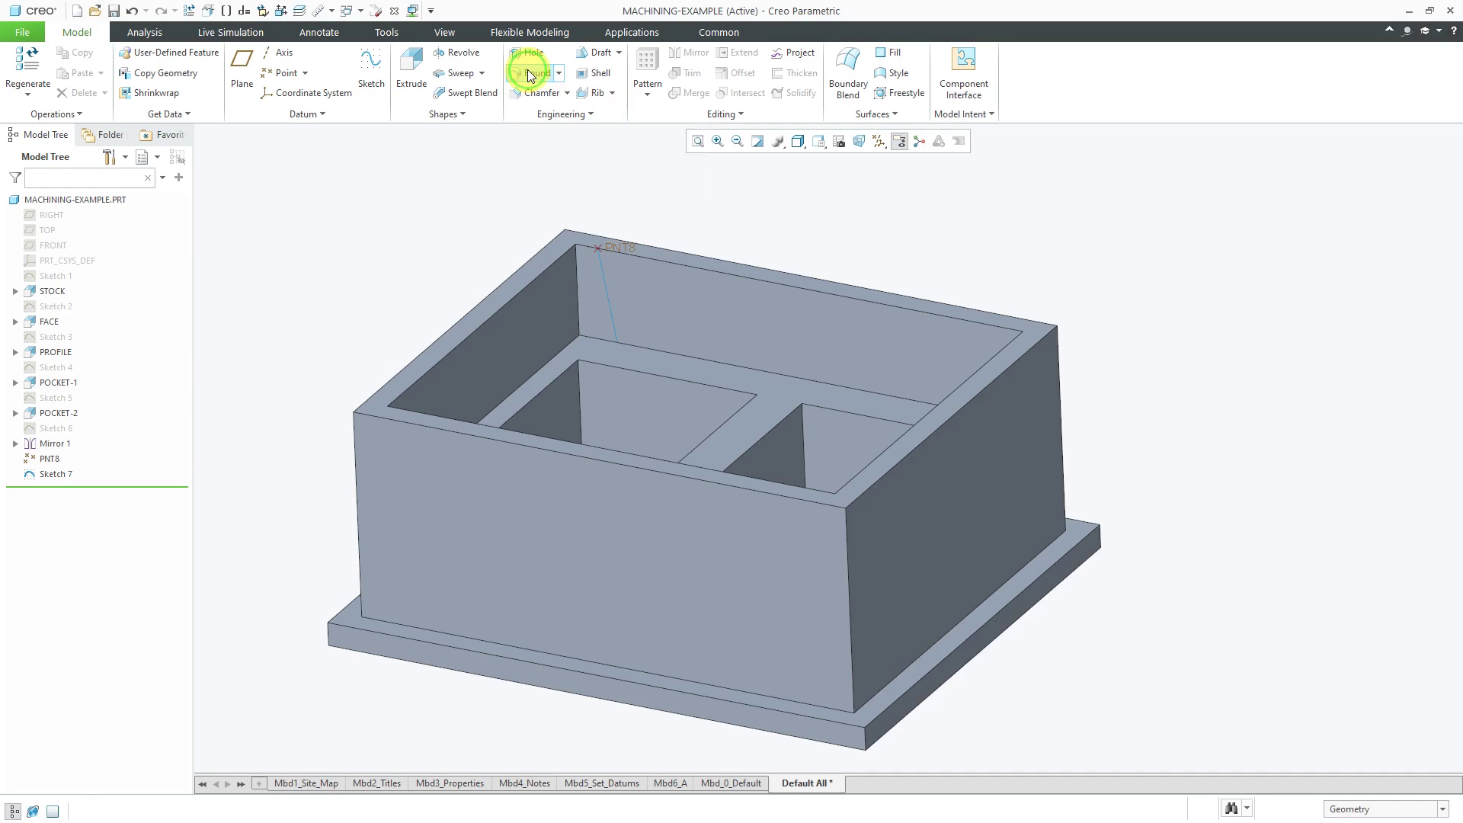
pyautogui.click(848, 600)
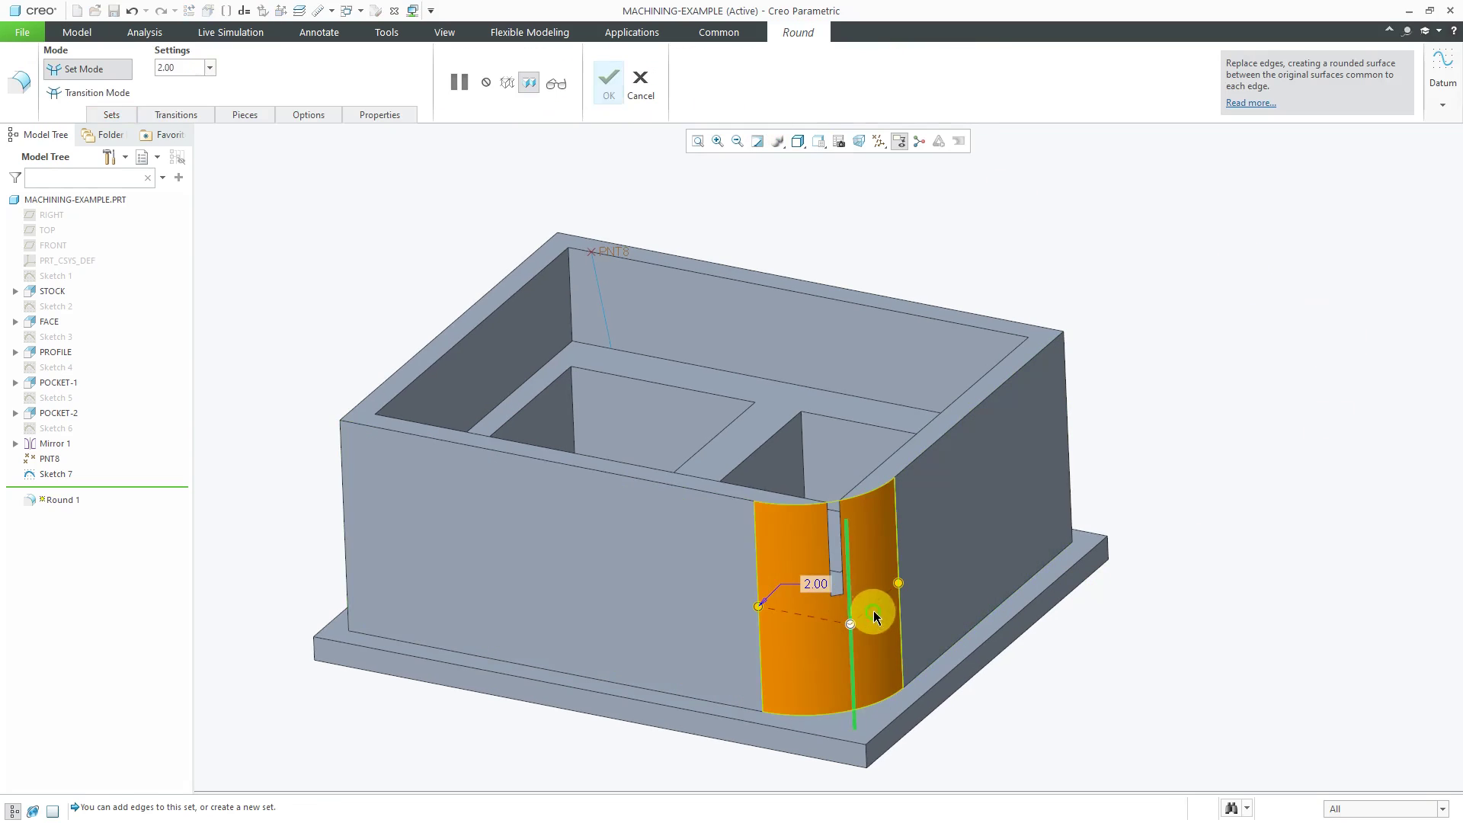
pyautogui.doubleClick(821, 587)
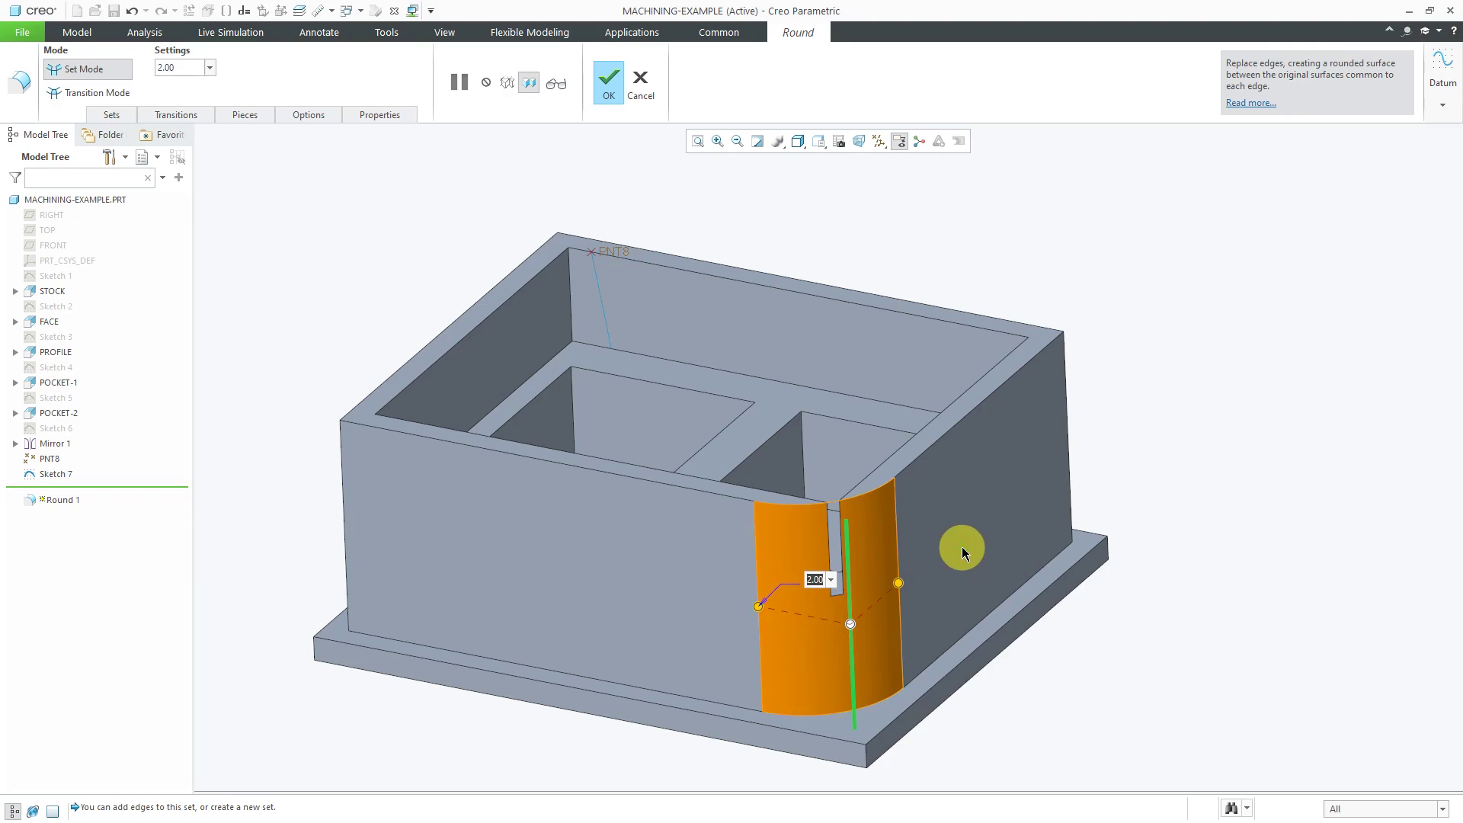
pyautogui.write('.25')
pyautogui.press('Return')
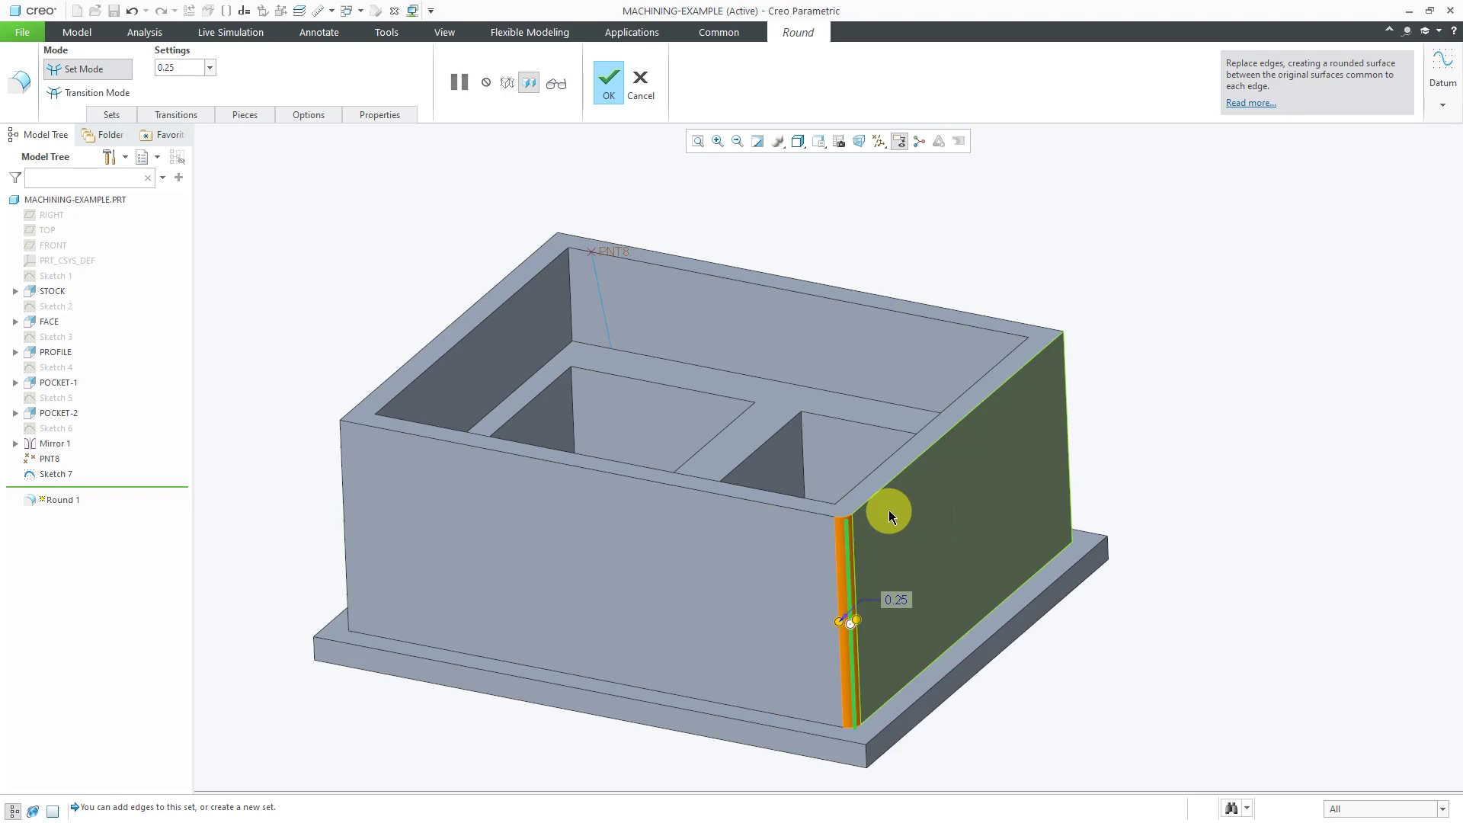
pyautogui.moveTo(888, 510); pyautogui.dragTo(915, 621, button='middle')
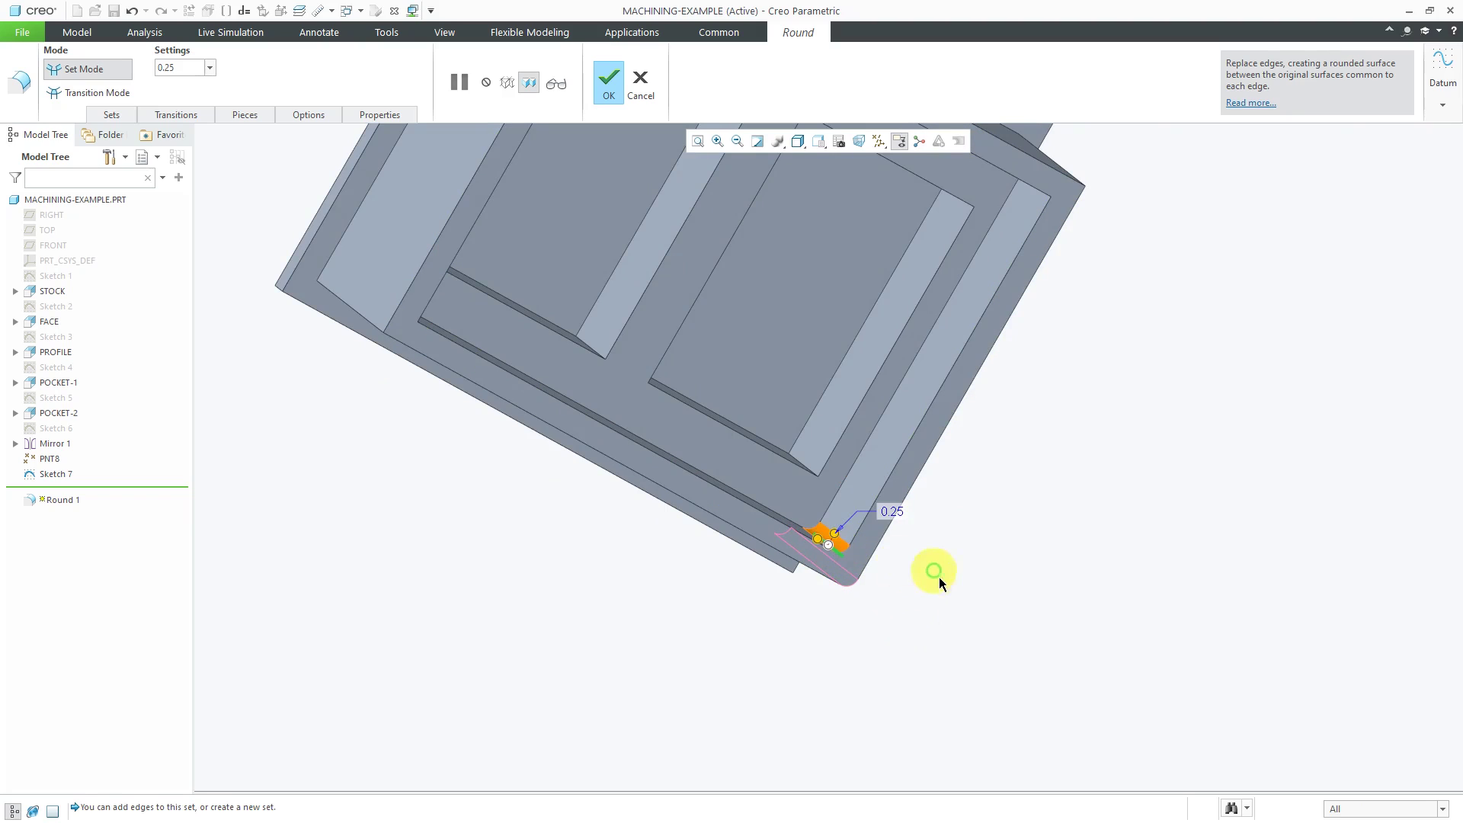
pyautogui.moveTo(939, 578); pyautogui.dragTo(905, 506, button='middle')
pyautogui.keyDown('ctrl'); pyautogui.click(726, 542); pyautogui.keyUp('ctrl')
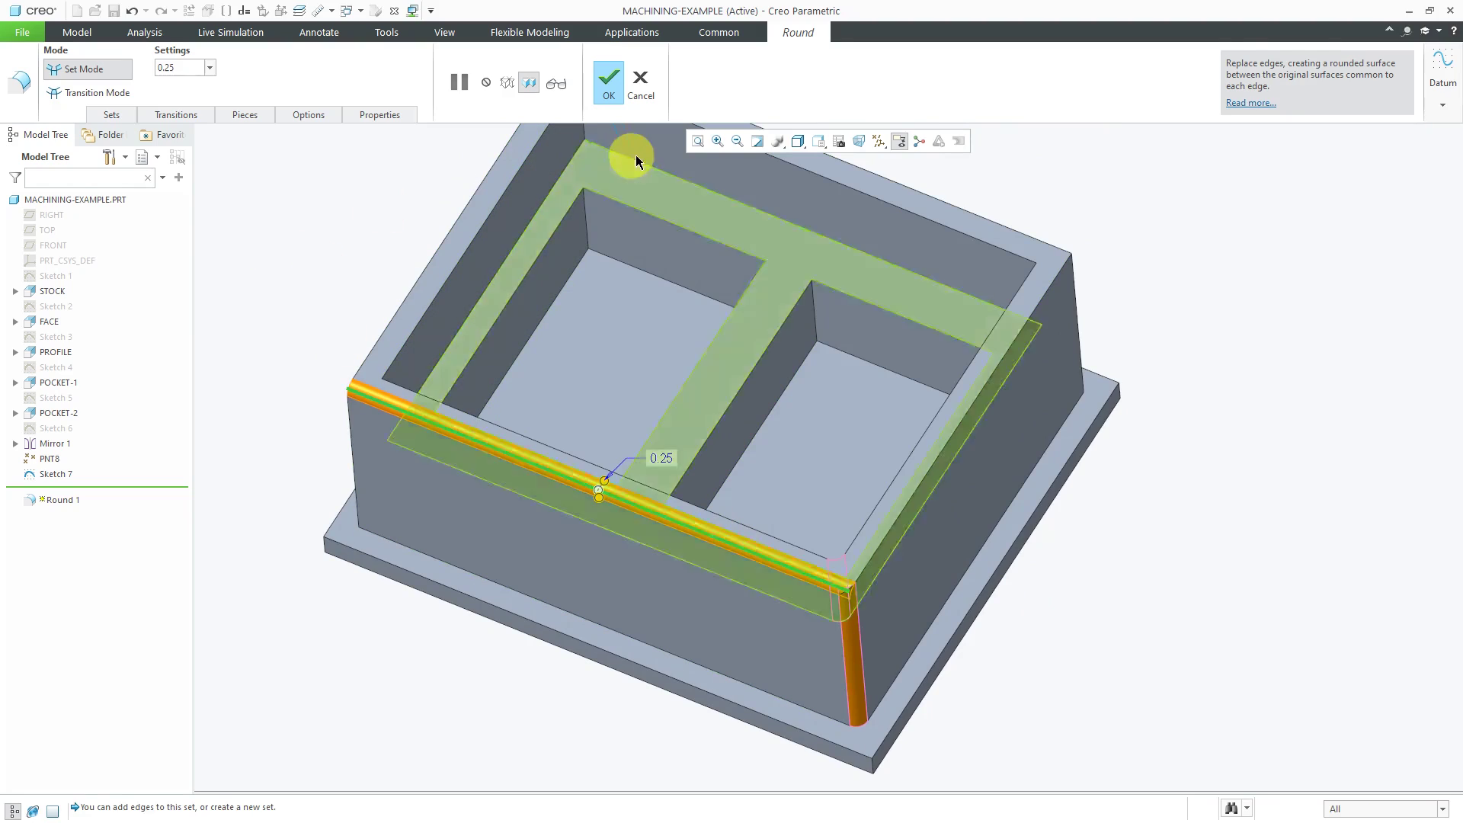
pyautogui.click(676, 175)
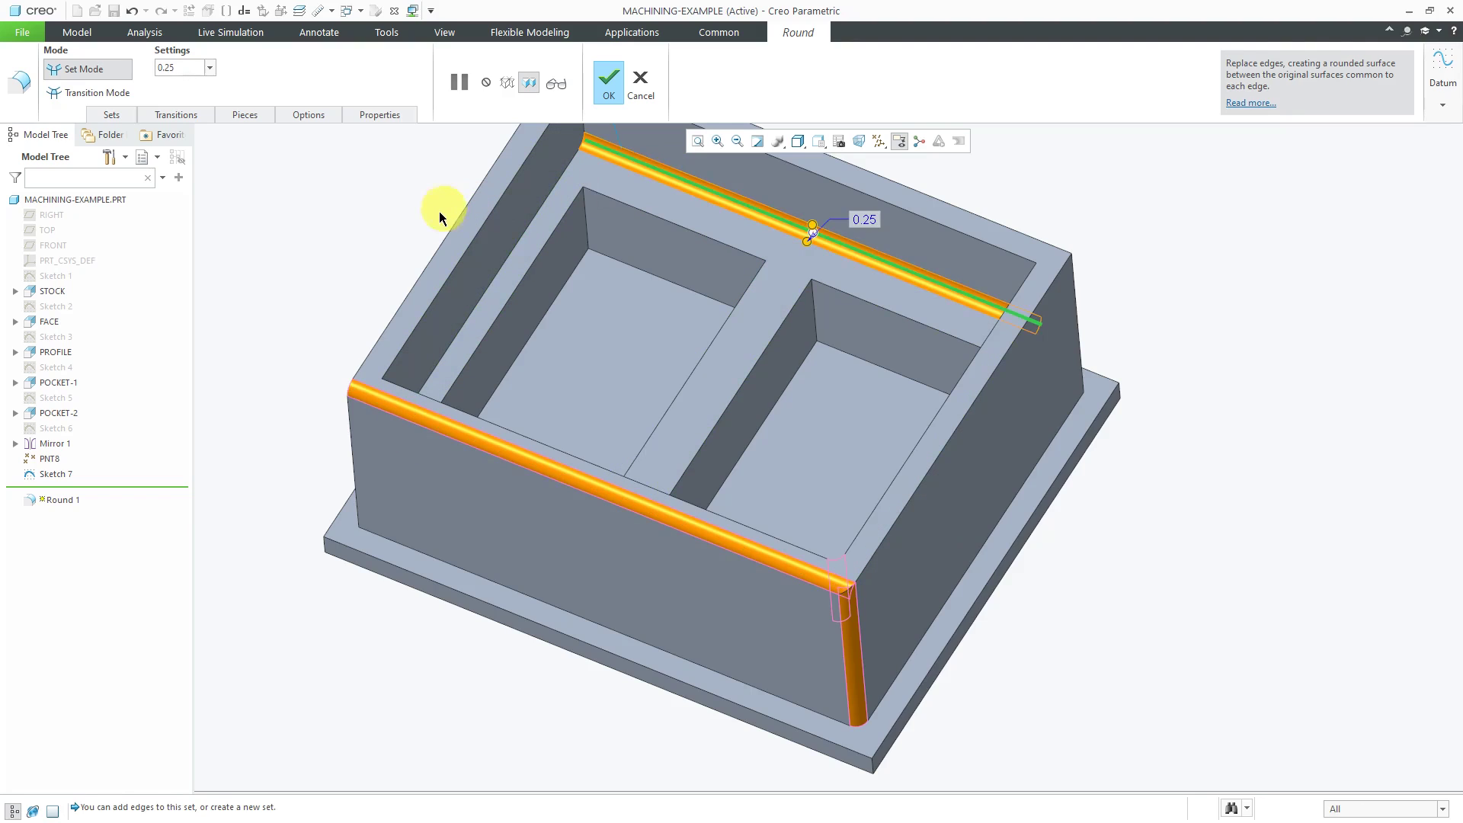
pyautogui.click(647, 89)
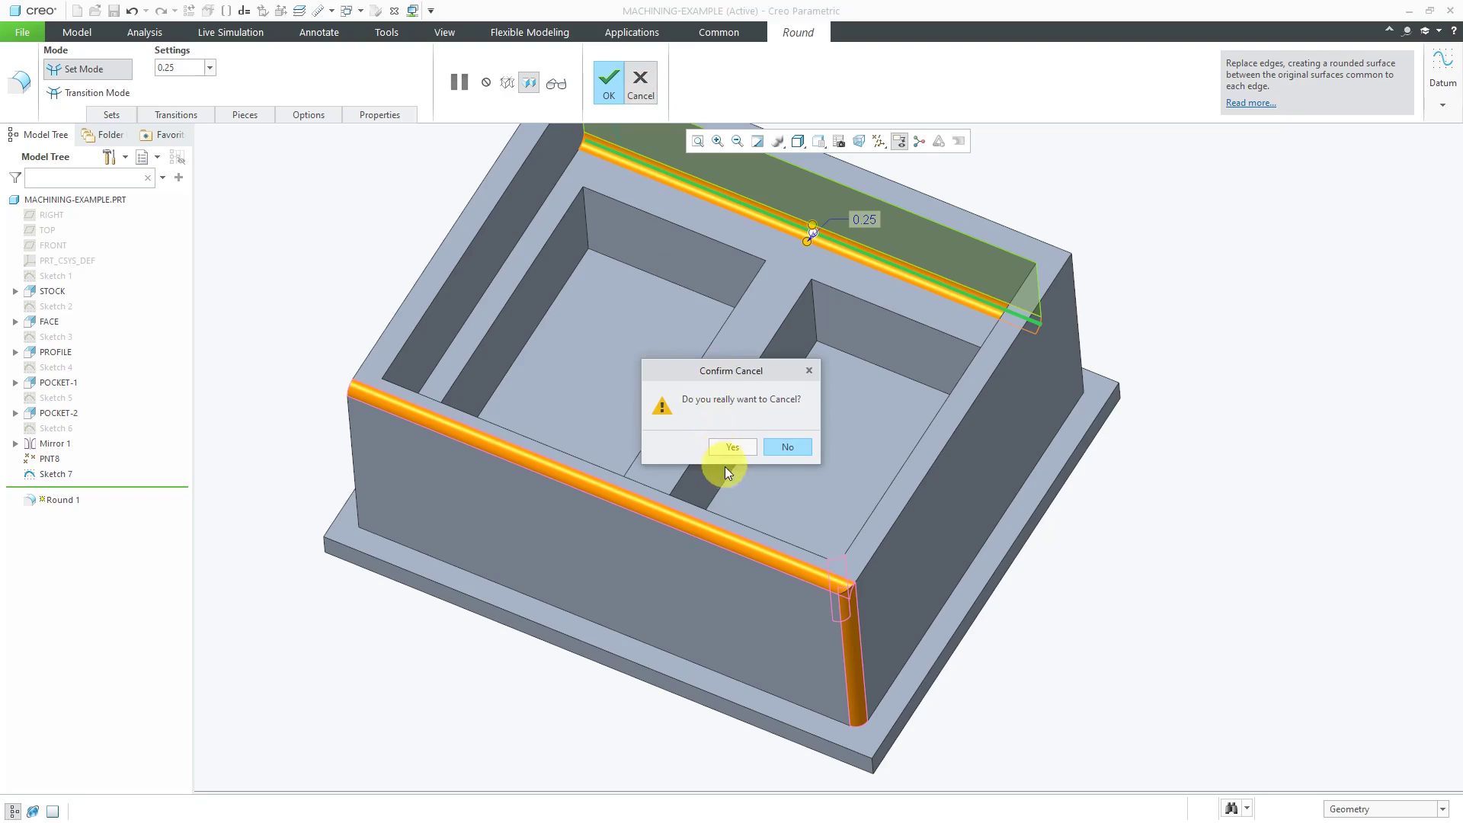
pyautogui.click(730, 448)
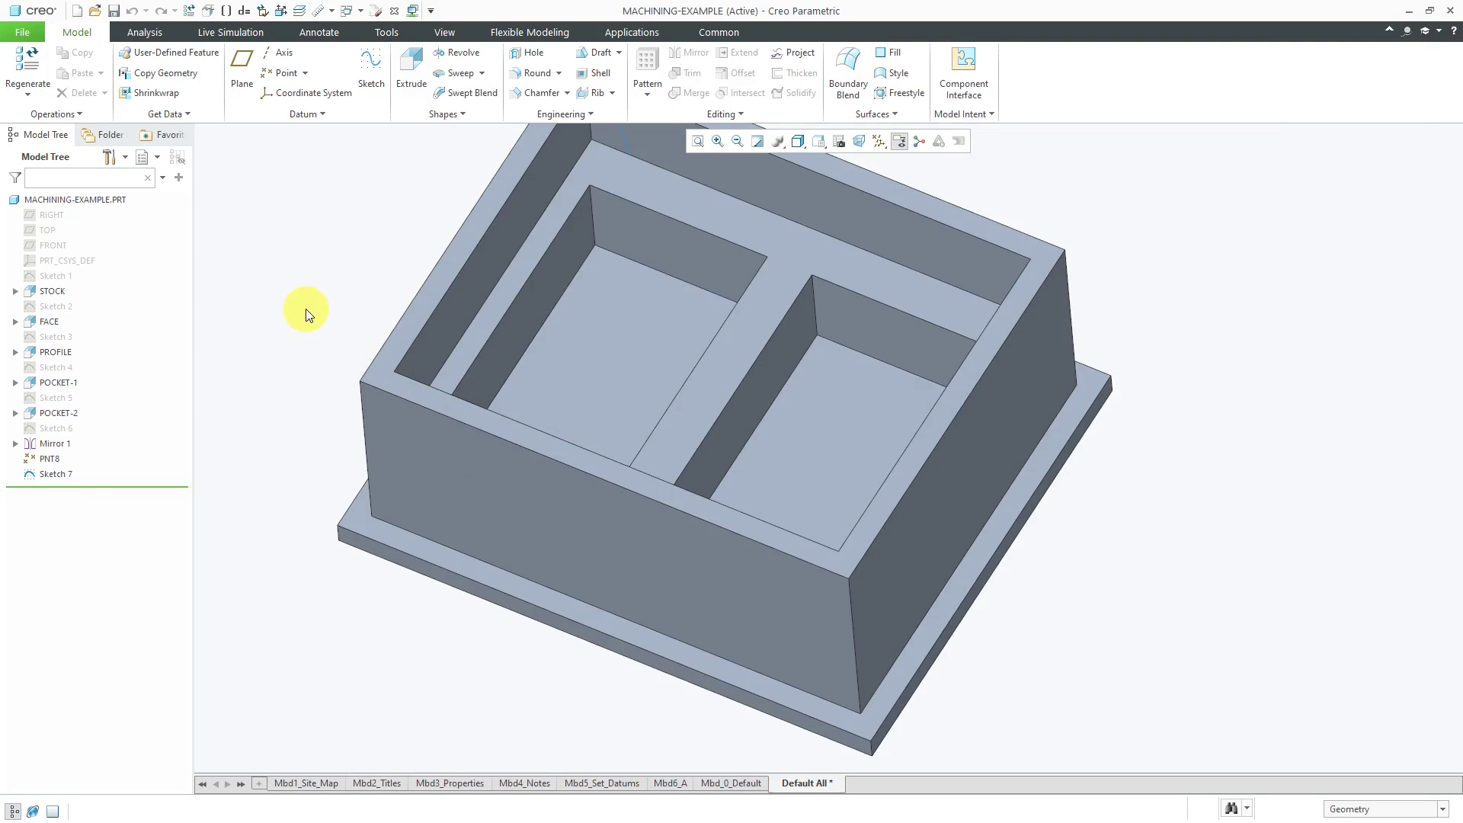
# Start a round on the four outer vertical corner edges of the box walls, collecting them all in one set
pyautogui.moveTo(483, 460)
pyautogui.mouseDown(button='middle')
pyautogui.moveTo(533, 448)
pyautogui.moveTo(523, 433)
pyautogui.mouseUp(button='middle')
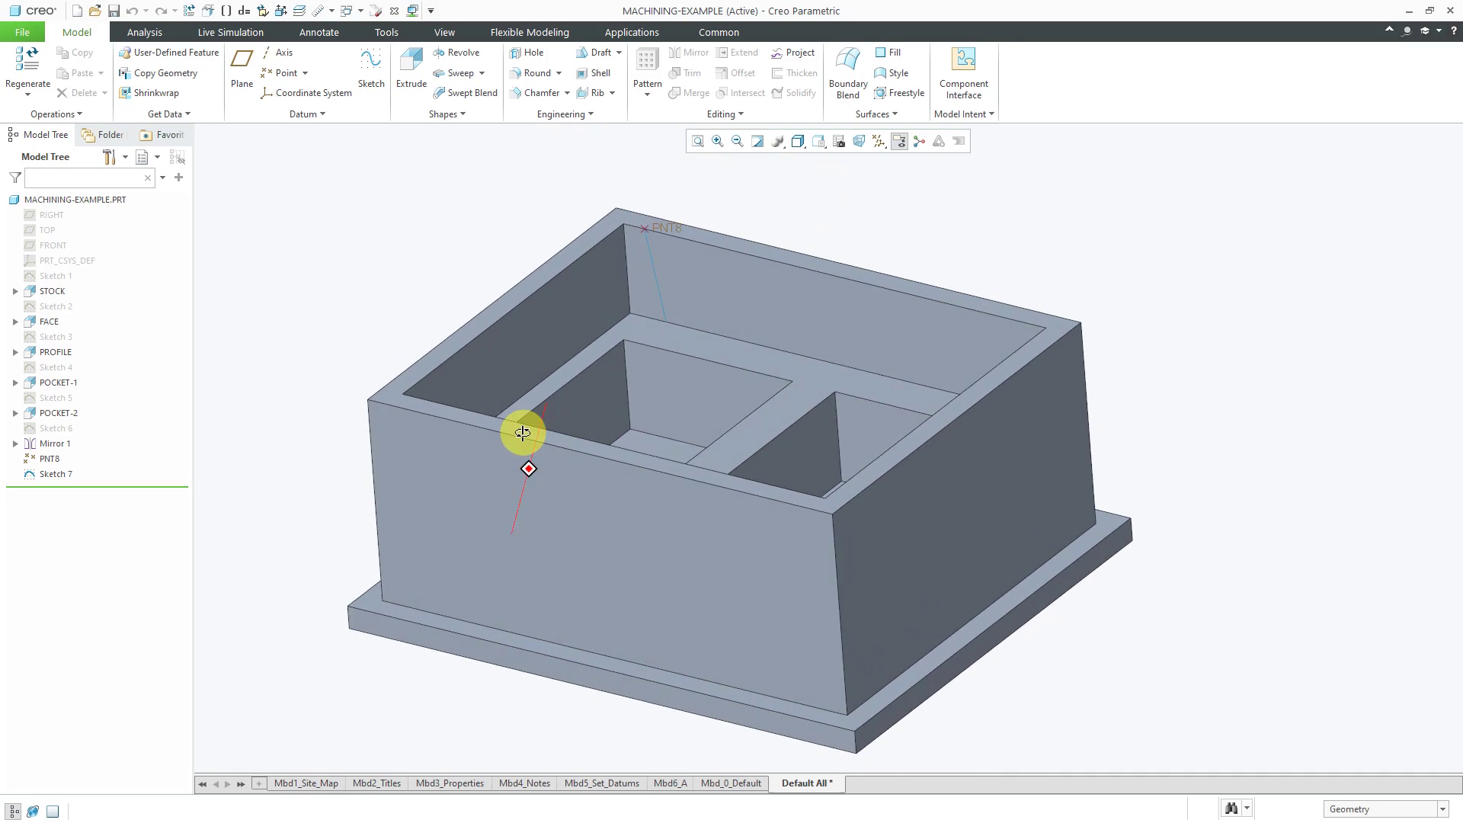
pyautogui.click(838, 589)
pyautogui.click(850, 580)
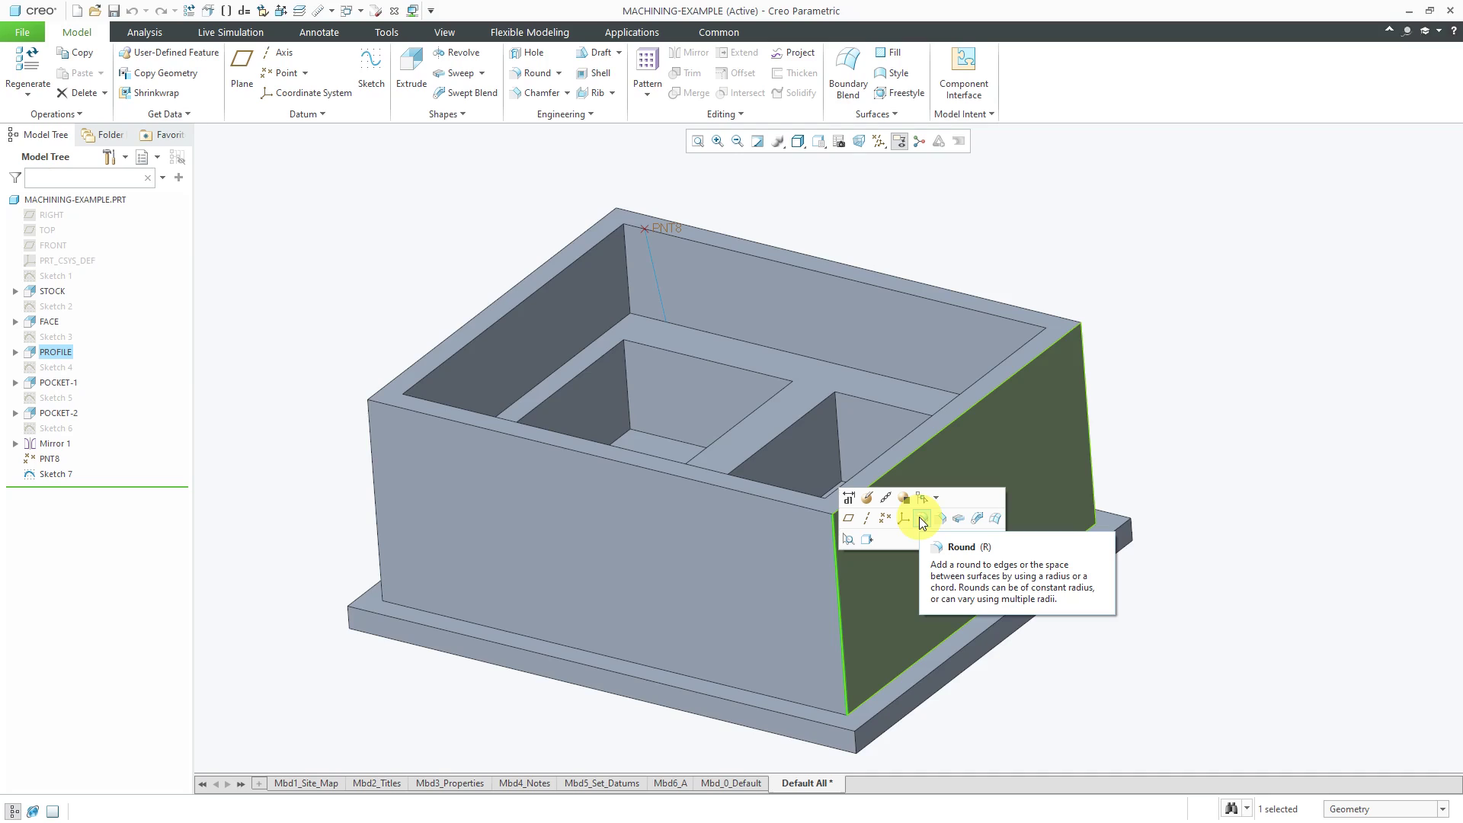
pyautogui.click(920, 518)
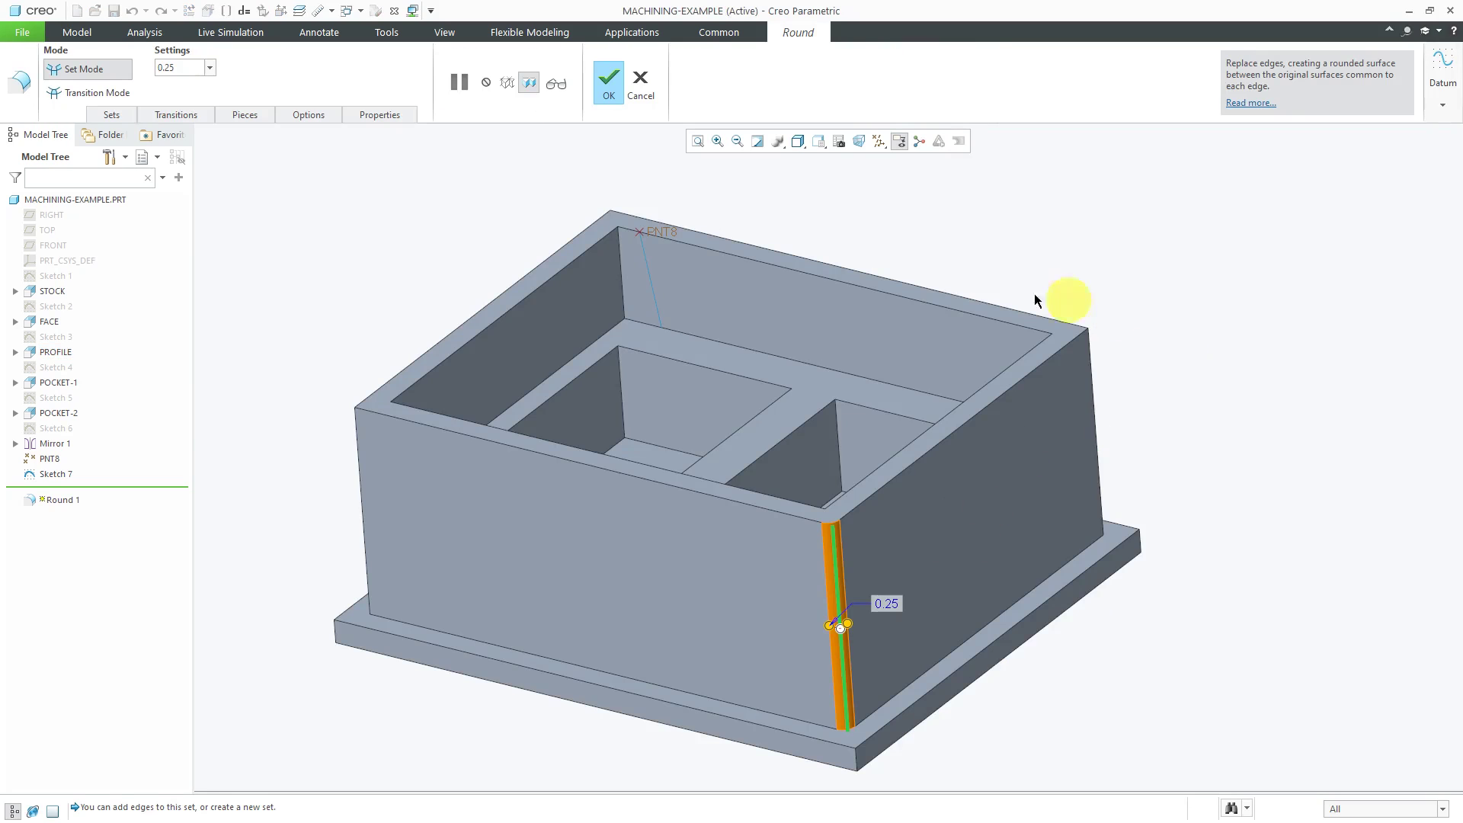
pyautogui.click(111, 114)
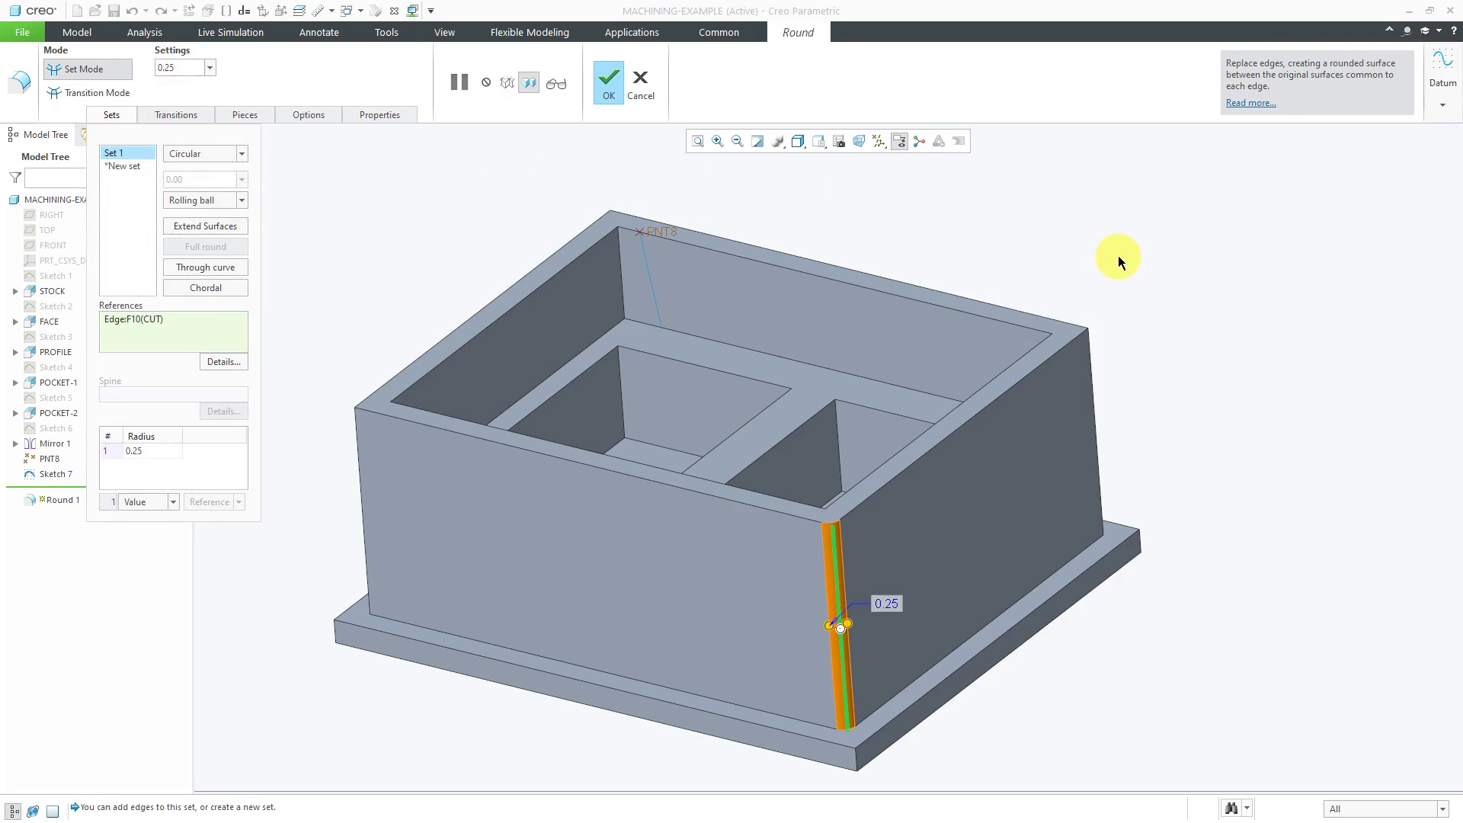
pyautogui.keyDown('ctrl'); pyautogui.click(1097, 410); pyautogui.keyUp('ctrl')
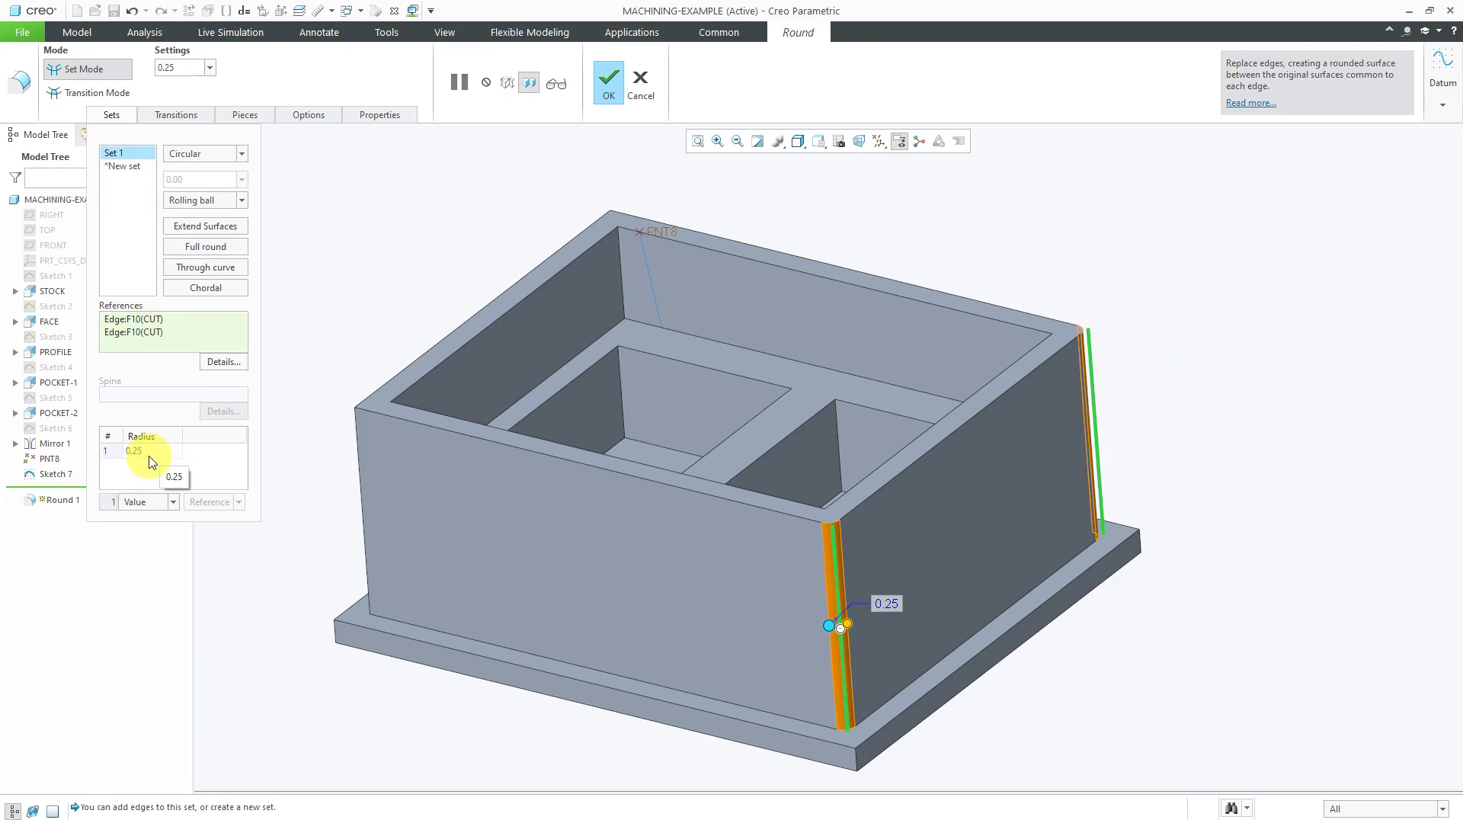
pyautogui.keyDown('ctrl'); pyautogui.click(359, 476); pyautogui.keyUp('ctrl')
pyautogui.moveTo(599, 422); pyautogui.dragTo(706, 409, button='middle')
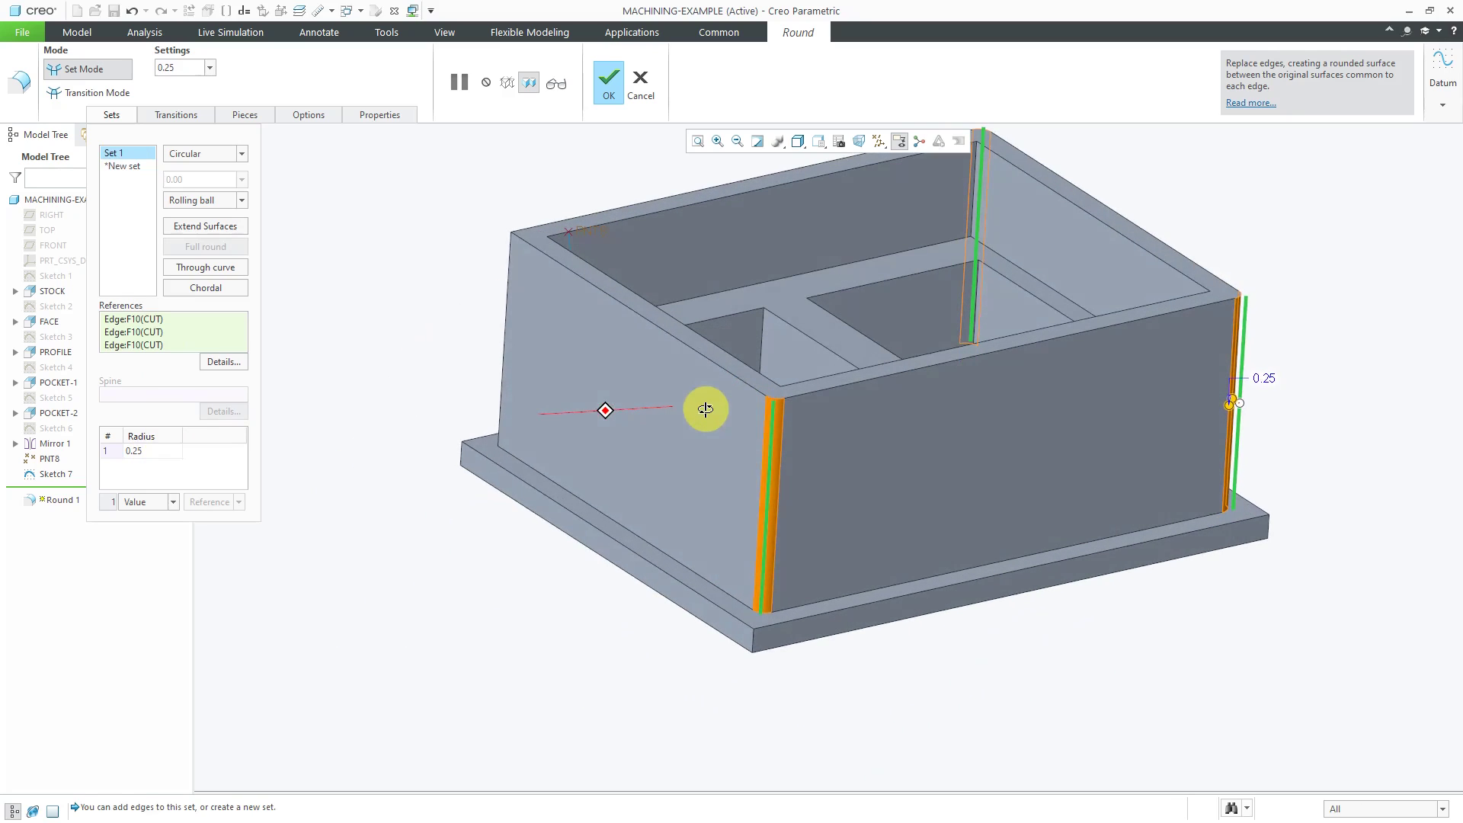
pyautogui.keyDown('ctrl'); pyautogui.click(504, 325); pyautogui.keyUp('ctrl')
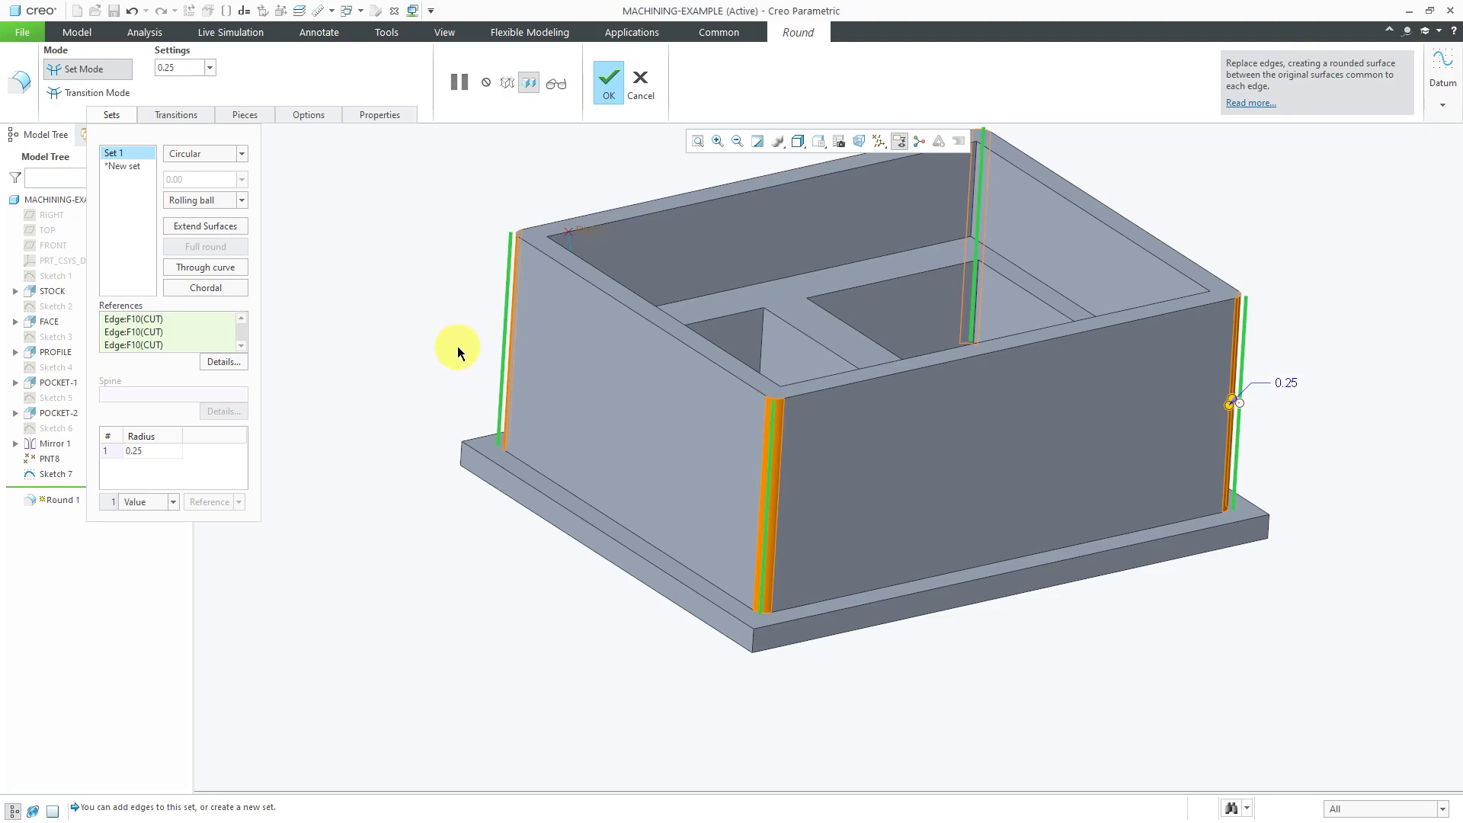
pyautogui.moveTo(458, 352)
pyautogui.mouseDown(button='middle')
pyautogui.moveTo(418, 320)
pyautogui.moveTo(388, 336)
pyautogui.moveTo(392, 352)
pyautogui.mouseUp(button='middle')
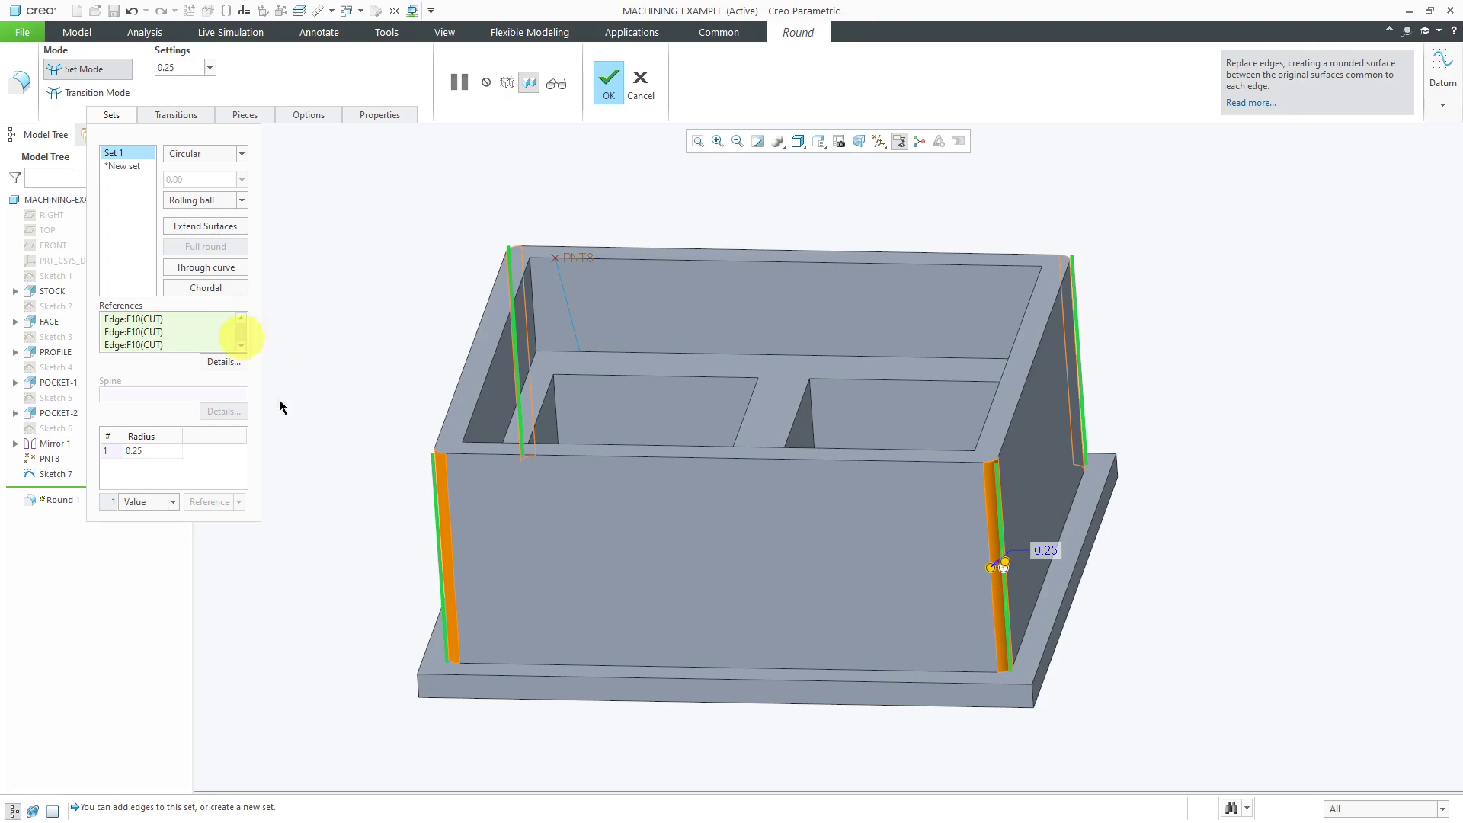
# Set the radius of the outer corner round set to 0.5
pyautogui.doubleClick(161, 453)
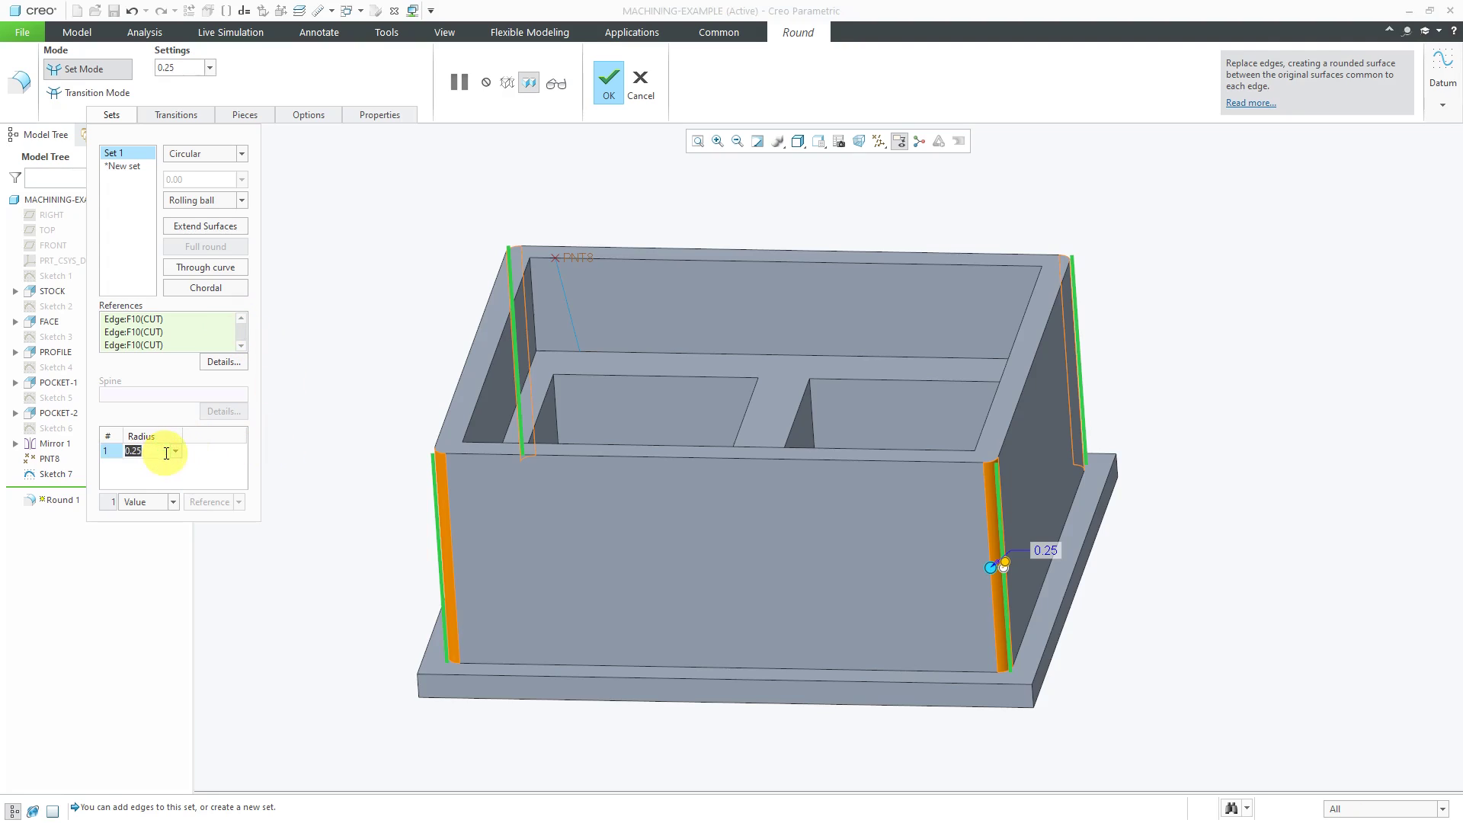
pyautogui.write('0.5')
pyautogui.press('Return')
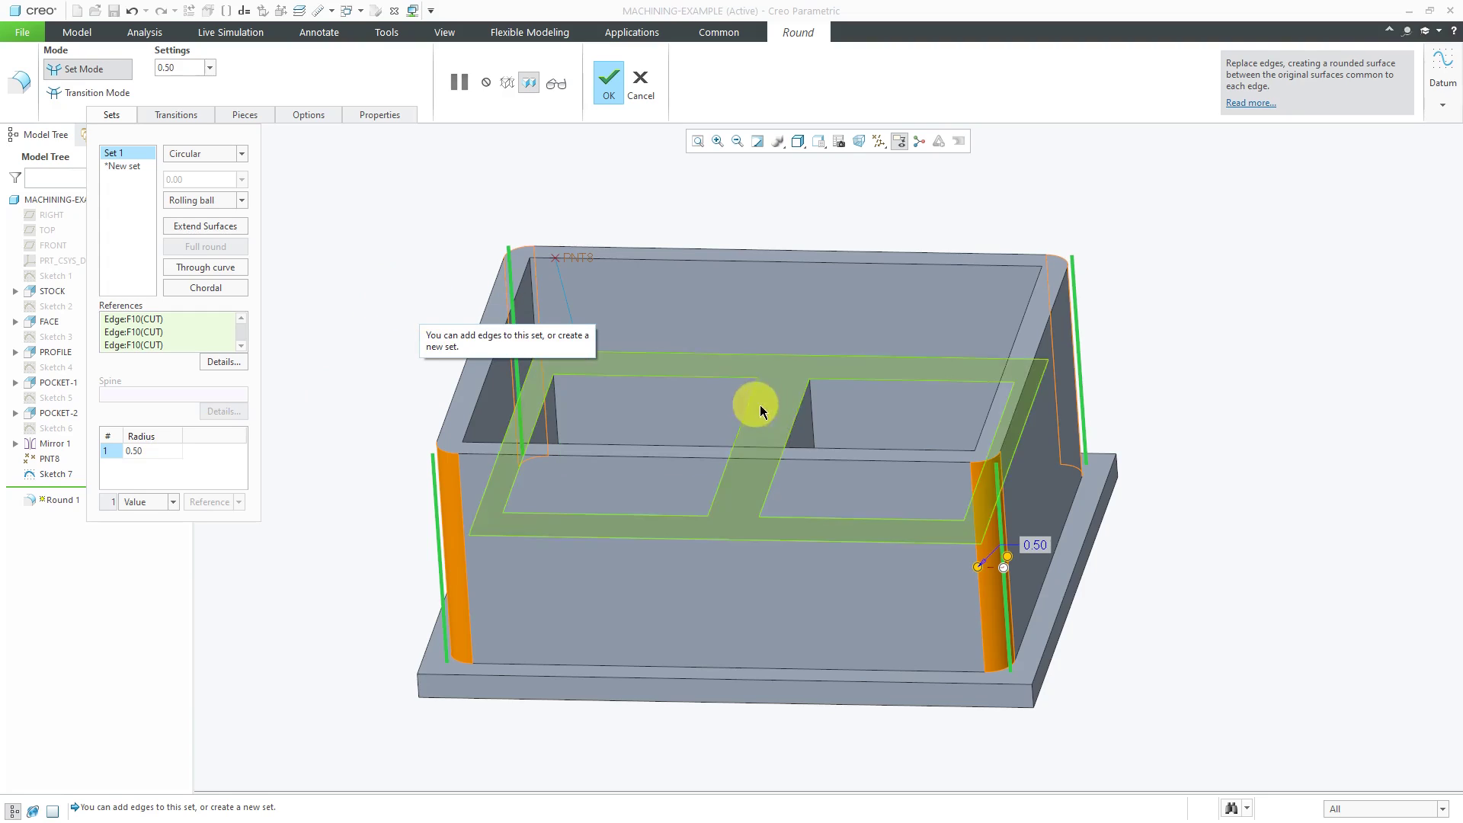
# Add a second round set containing the four vertical corner edges of the right-hand inner pocket
pyautogui.click(816, 419)
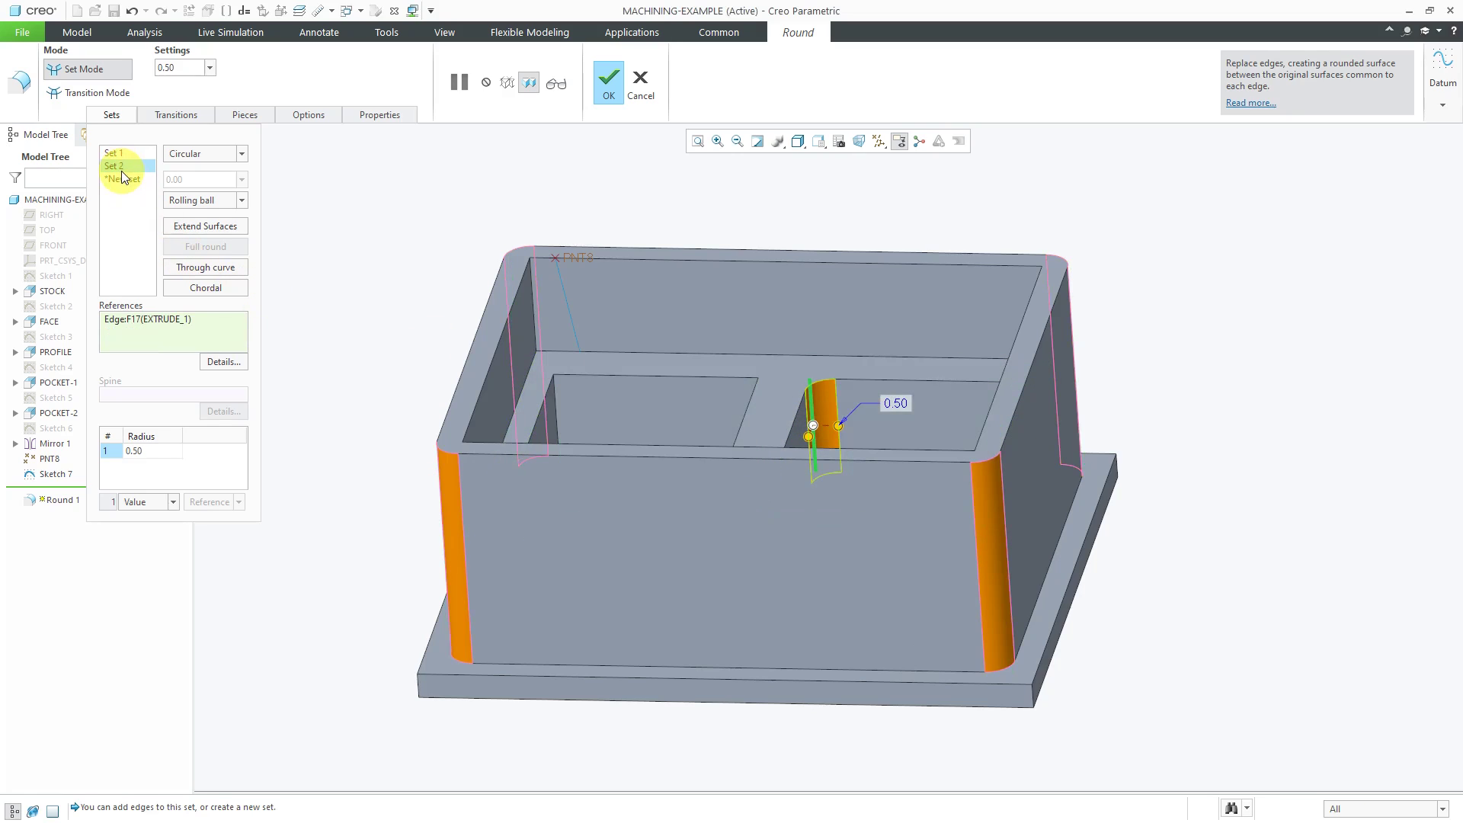
pyautogui.moveTo(668, 433); pyautogui.dragTo(686, 457, button='middle')
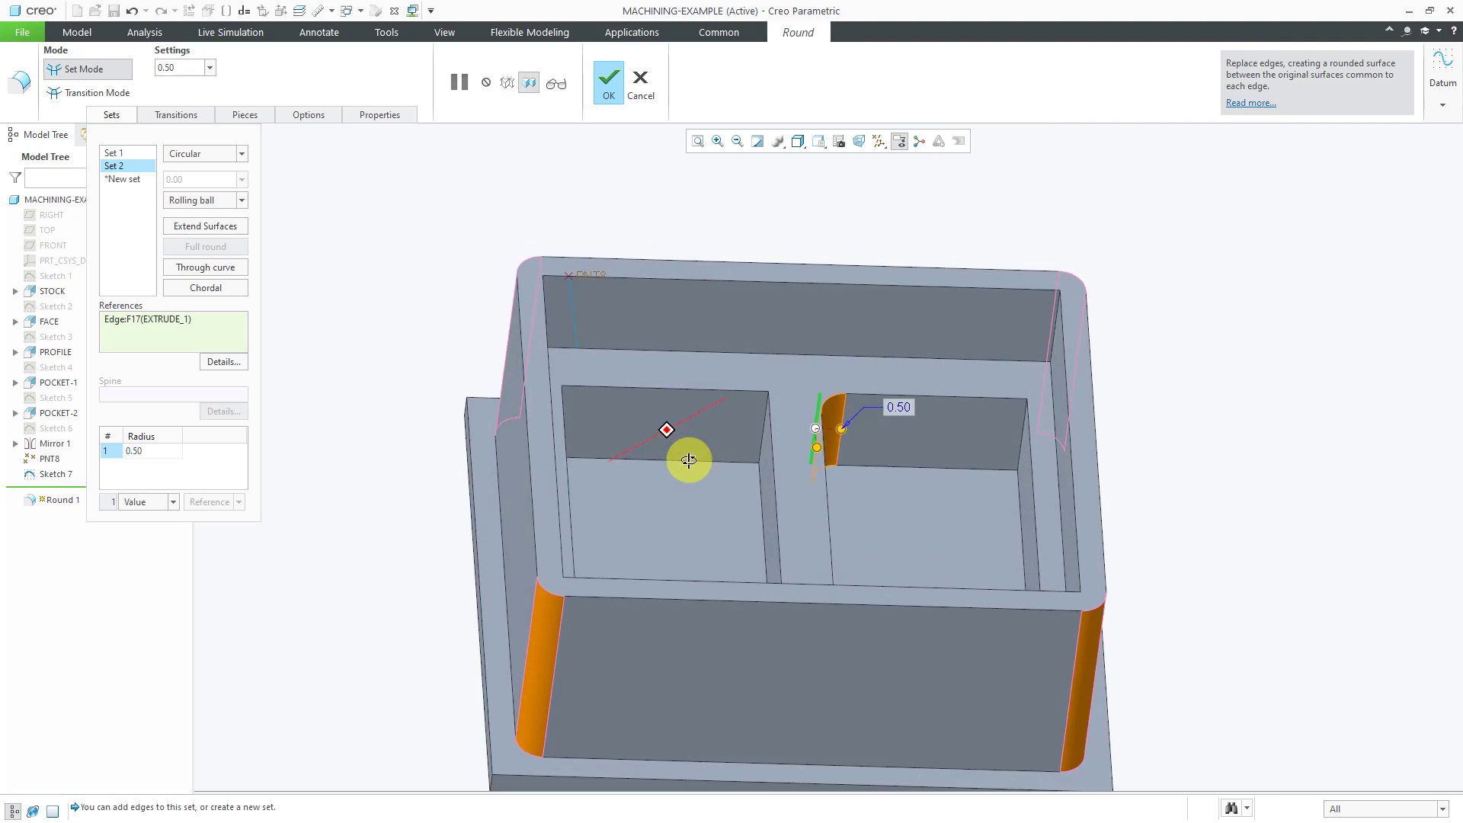
pyautogui.keyDown('ctrl'); pyautogui.click(1018, 453); pyautogui.keyUp('ctrl')
pyautogui.moveTo(1038, 466); pyautogui.dragTo(955, 545, button='middle')
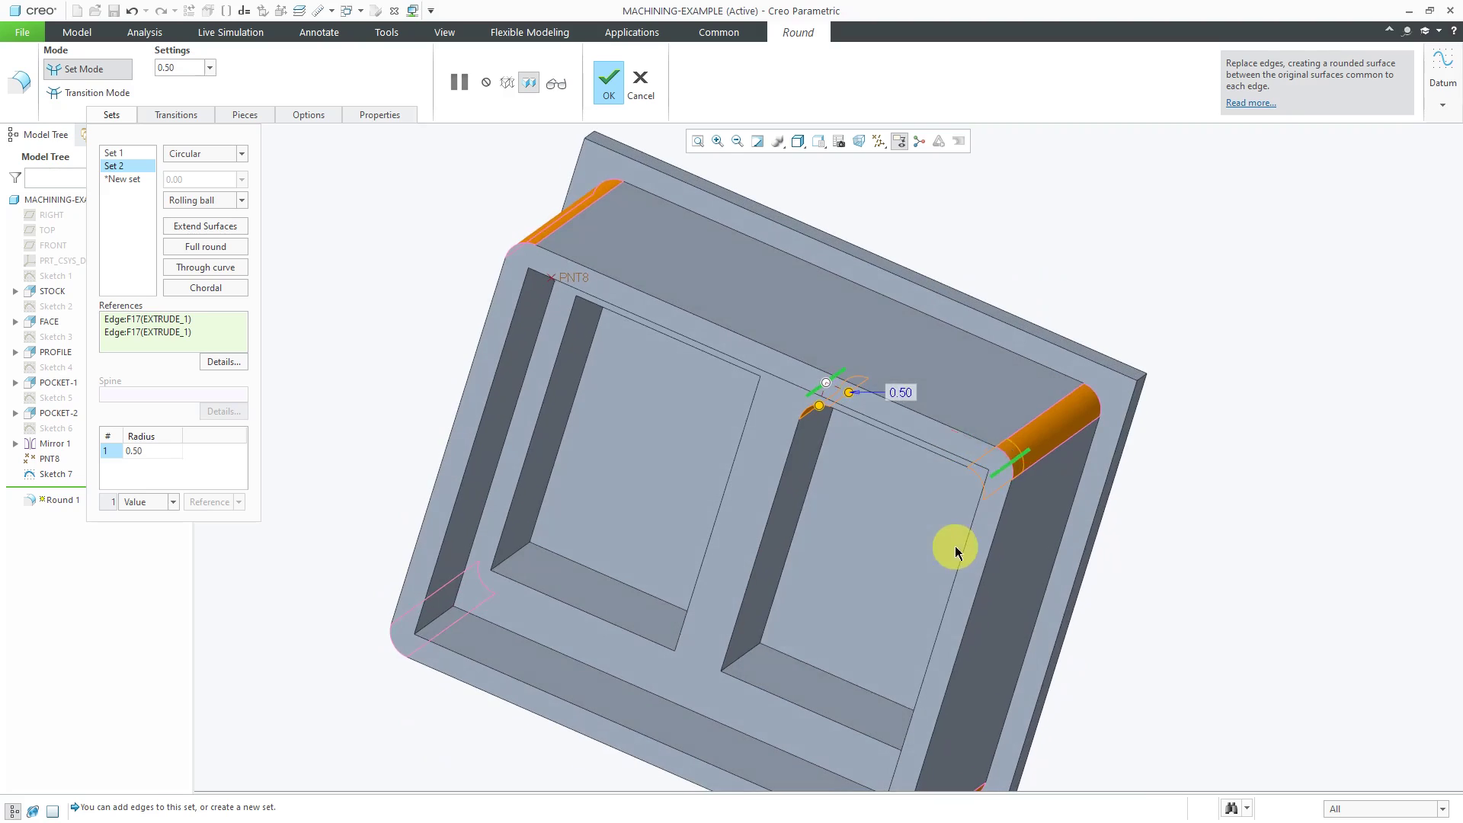
pyautogui.keyDown('ctrl'); pyautogui.click(747, 653); pyautogui.keyUp('ctrl')
pyautogui.moveTo(812, 563); pyautogui.dragTo(866, 528, button='middle')
pyautogui.keyDown('ctrl'); pyautogui.click(995, 638); pyautogui.keyUp('ctrl')
# Set the radius of the pocket corner round set to 0.75
pyautogui.doubleClick(880, 350)
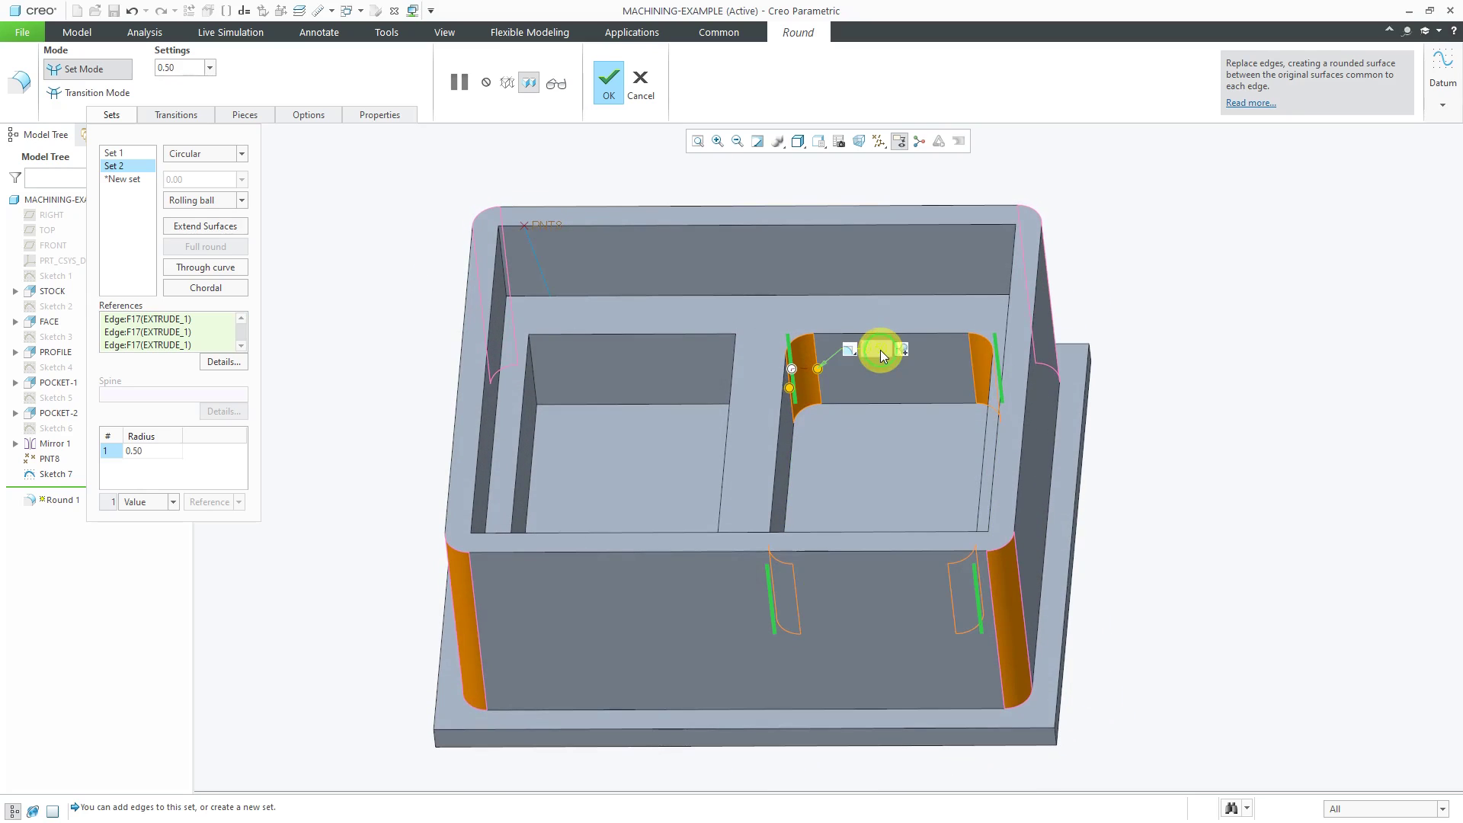
pyautogui.write('0.75')
pyautogui.press('Return')
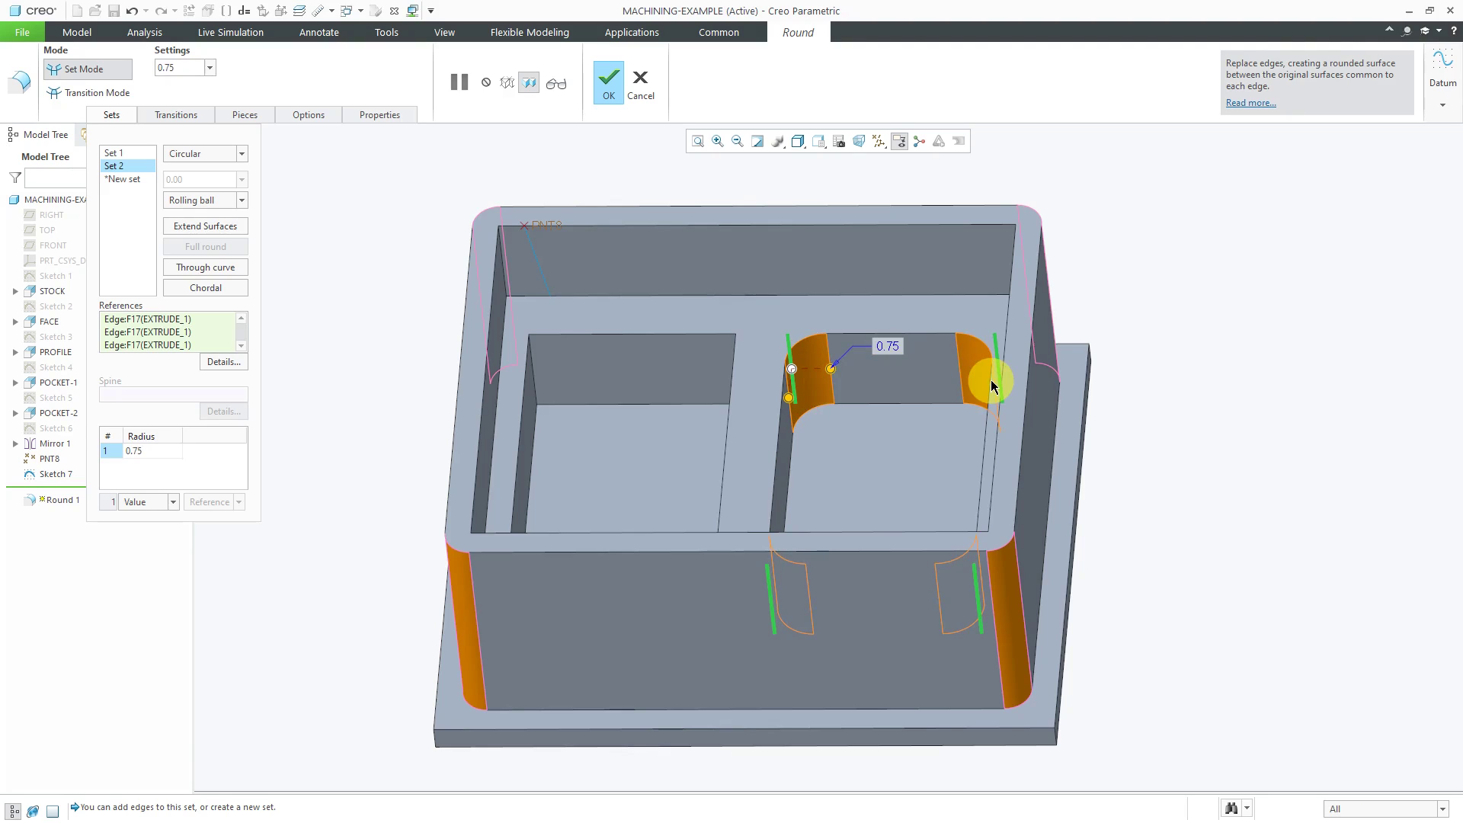
# Change the fourth edge reference of Set 2 to a rule-based chain with the Tangent rule, and complete the round
pyautogui.click(114, 154)
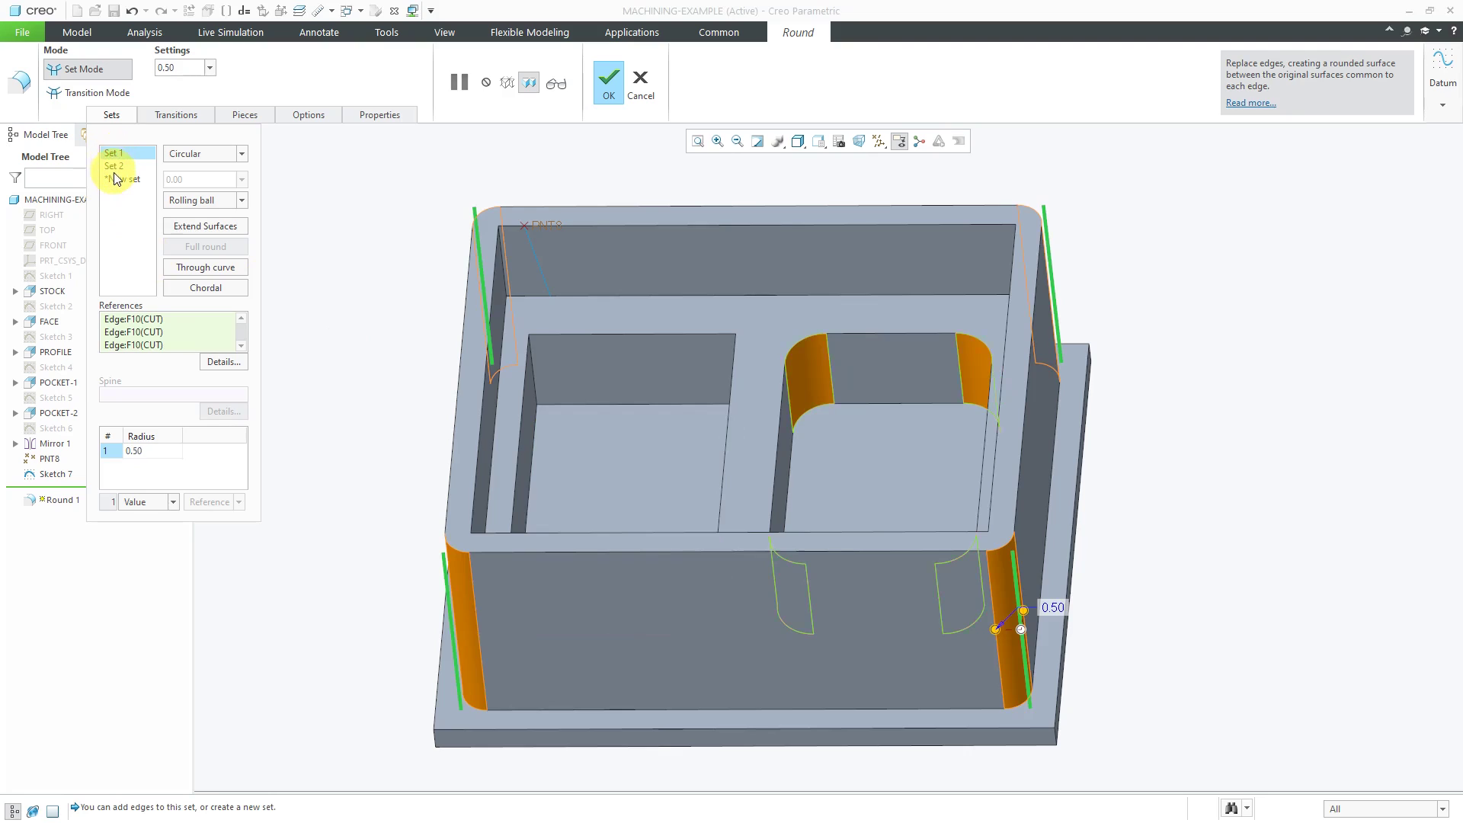
pyautogui.click(114, 166)
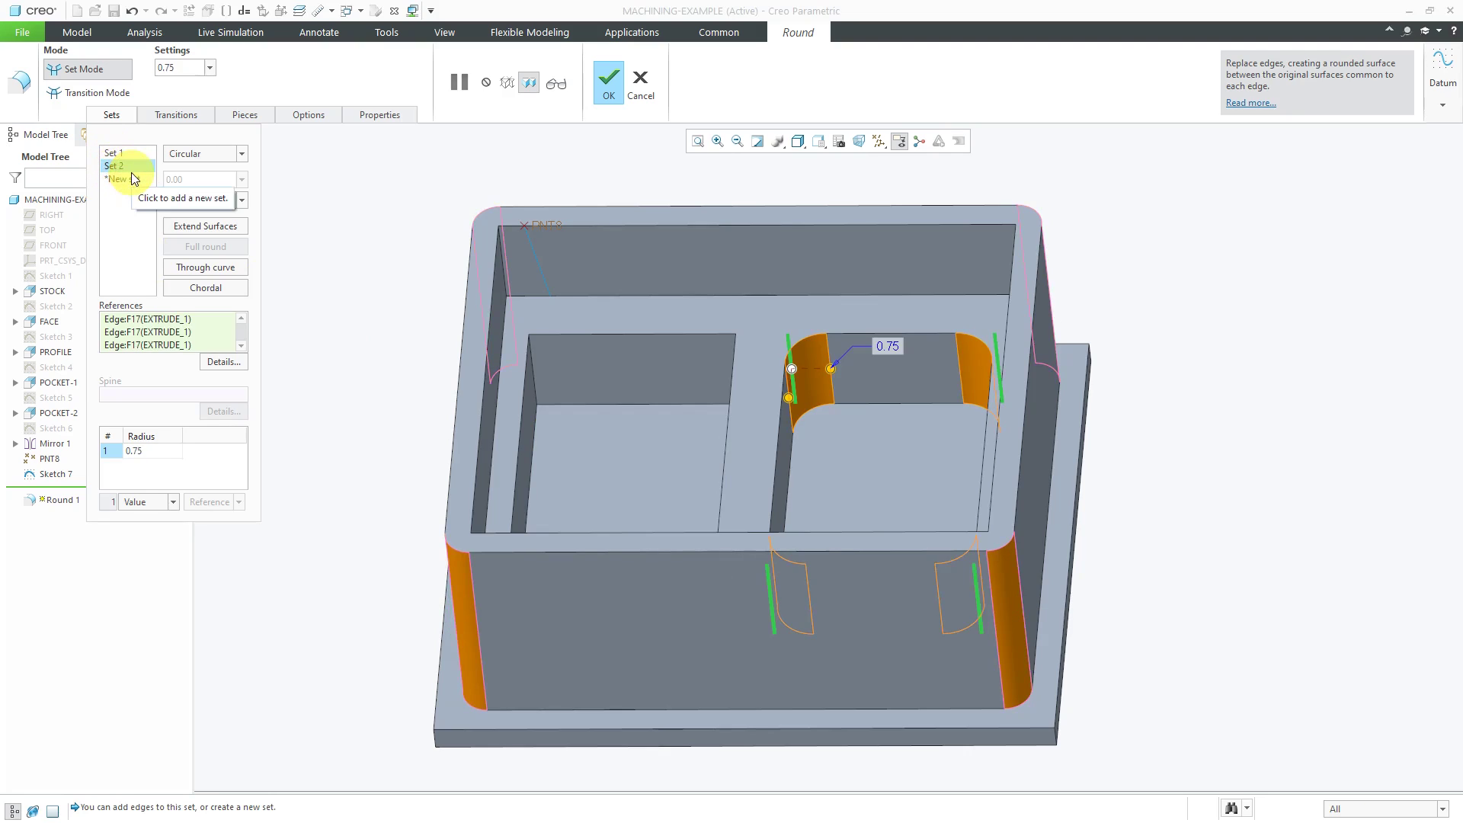
pyautogui.click(221, 363)
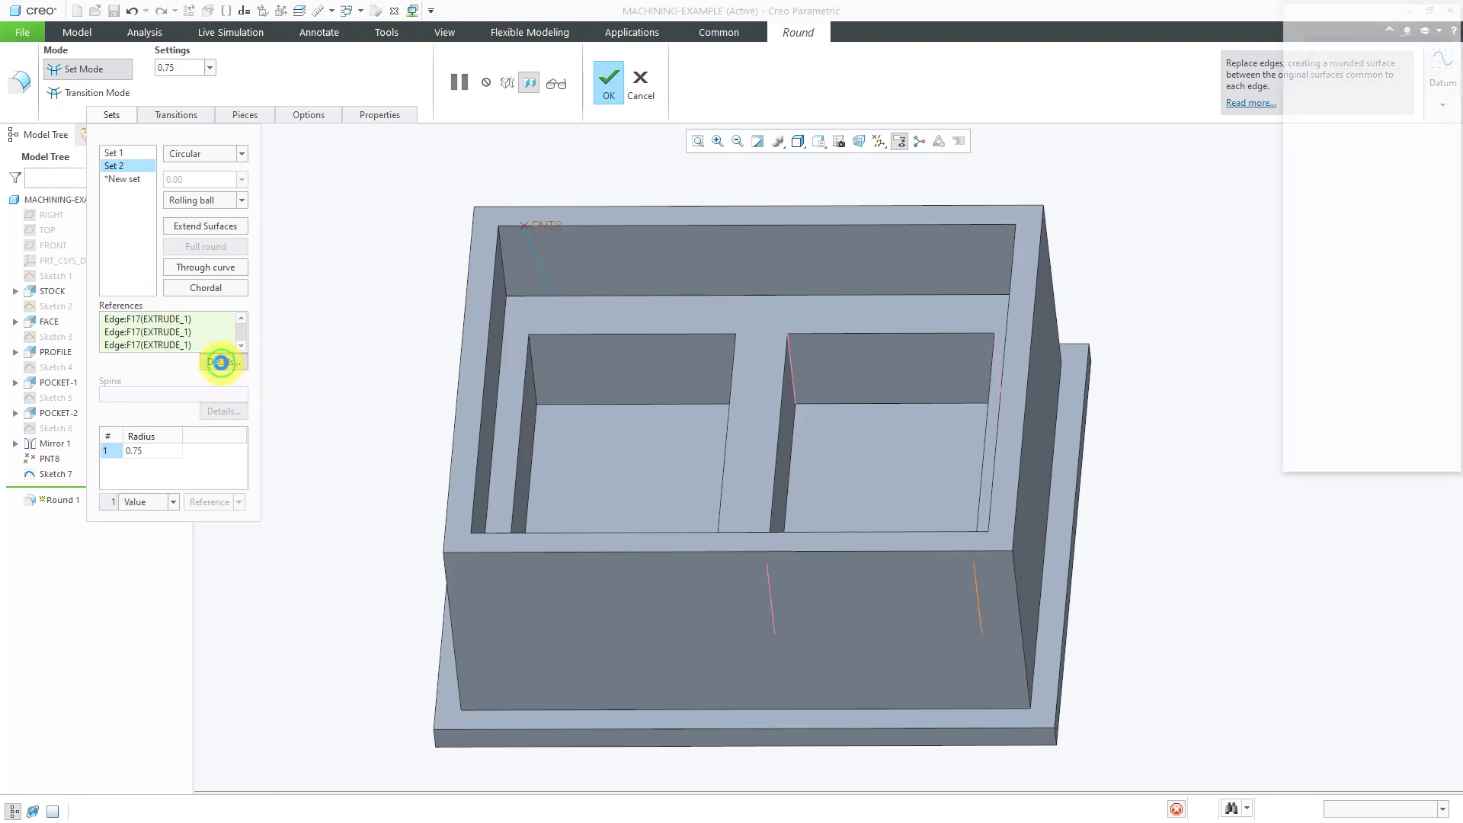
pyautogui.moveTo(1394, 22); pyautogui.dragTo(1297, 153)
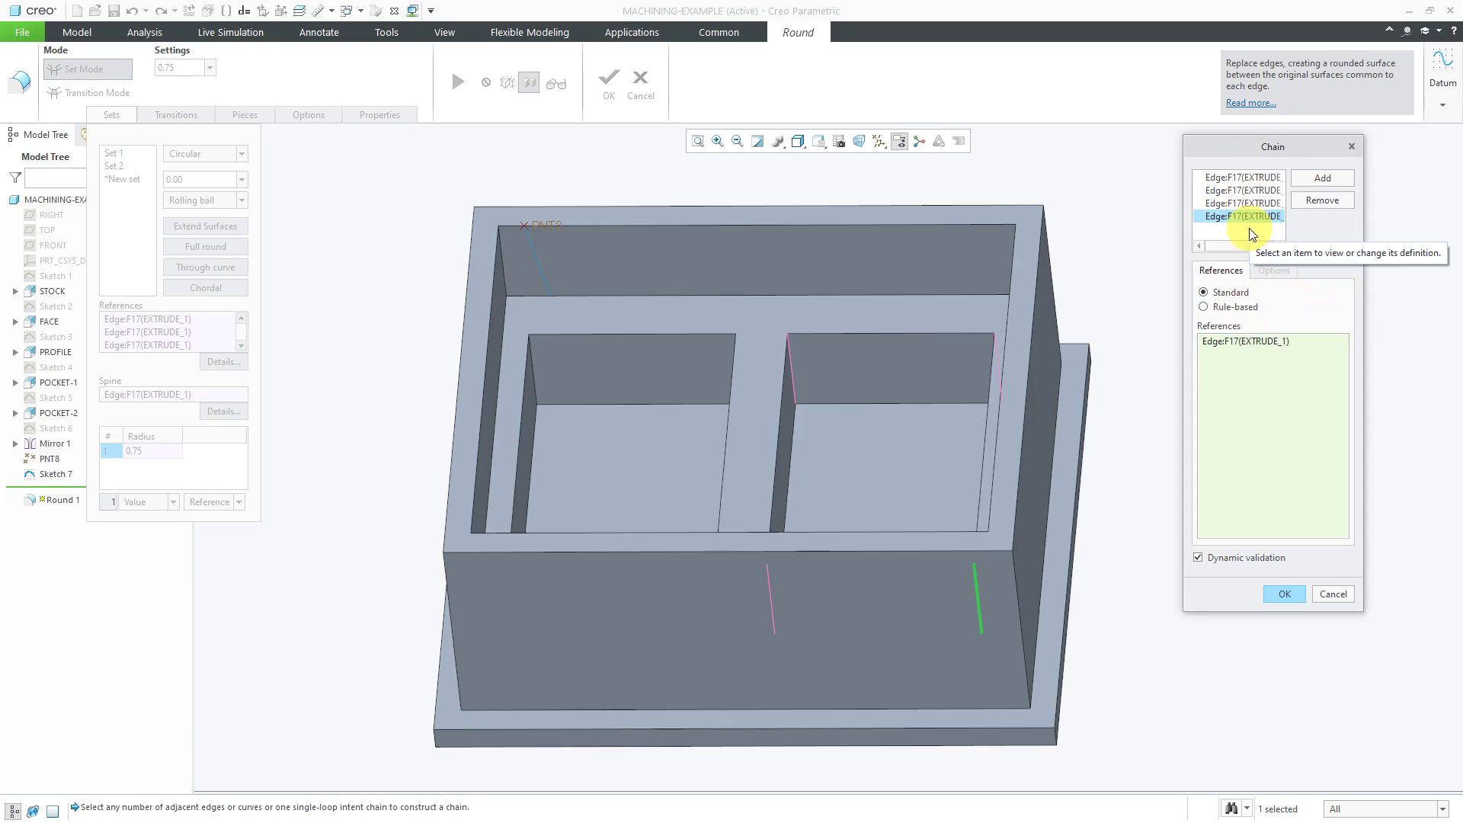
pyautogui.click(1249, 307)
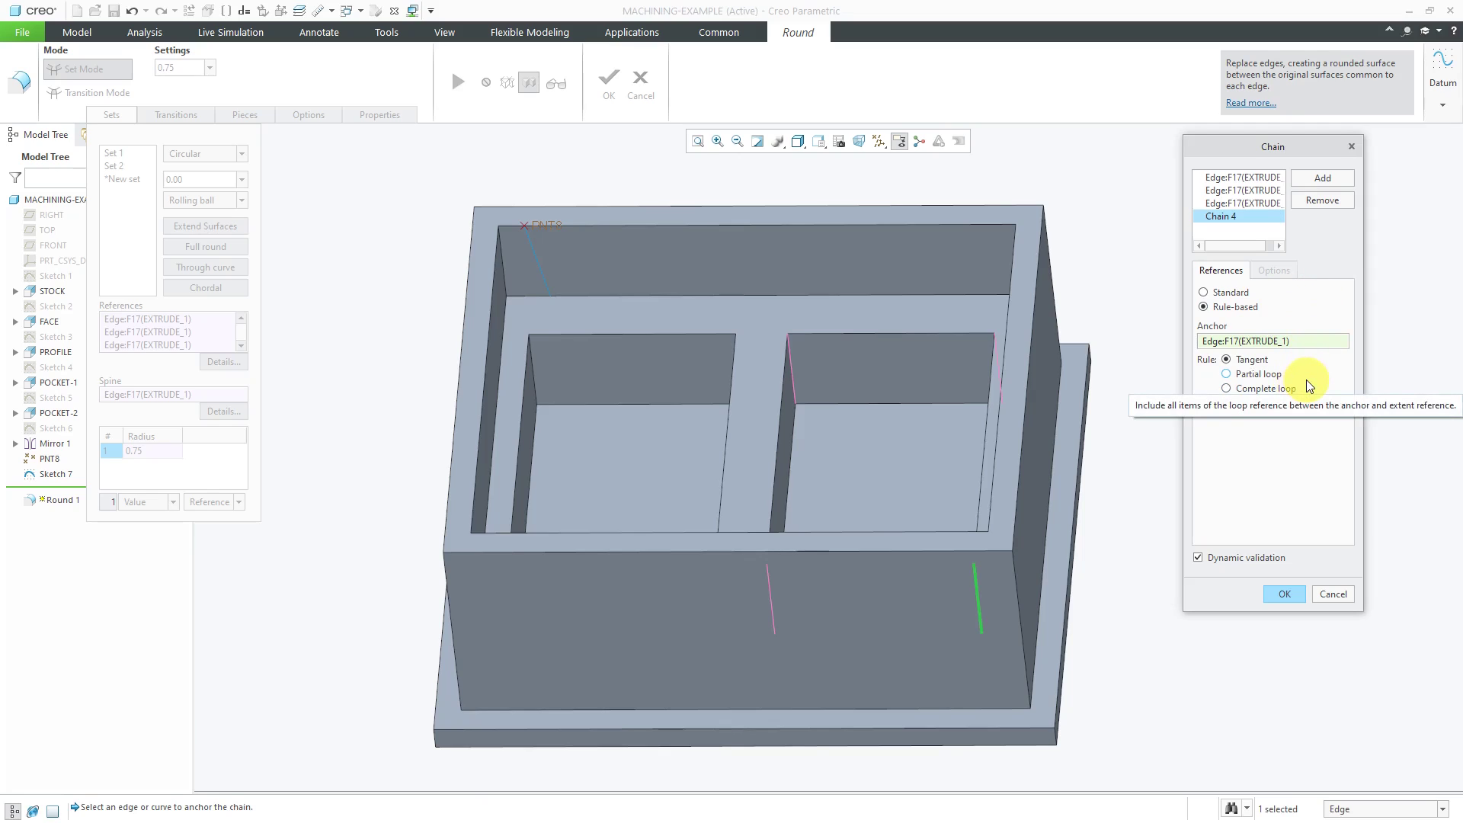
pyautogui.click(1285, 594)
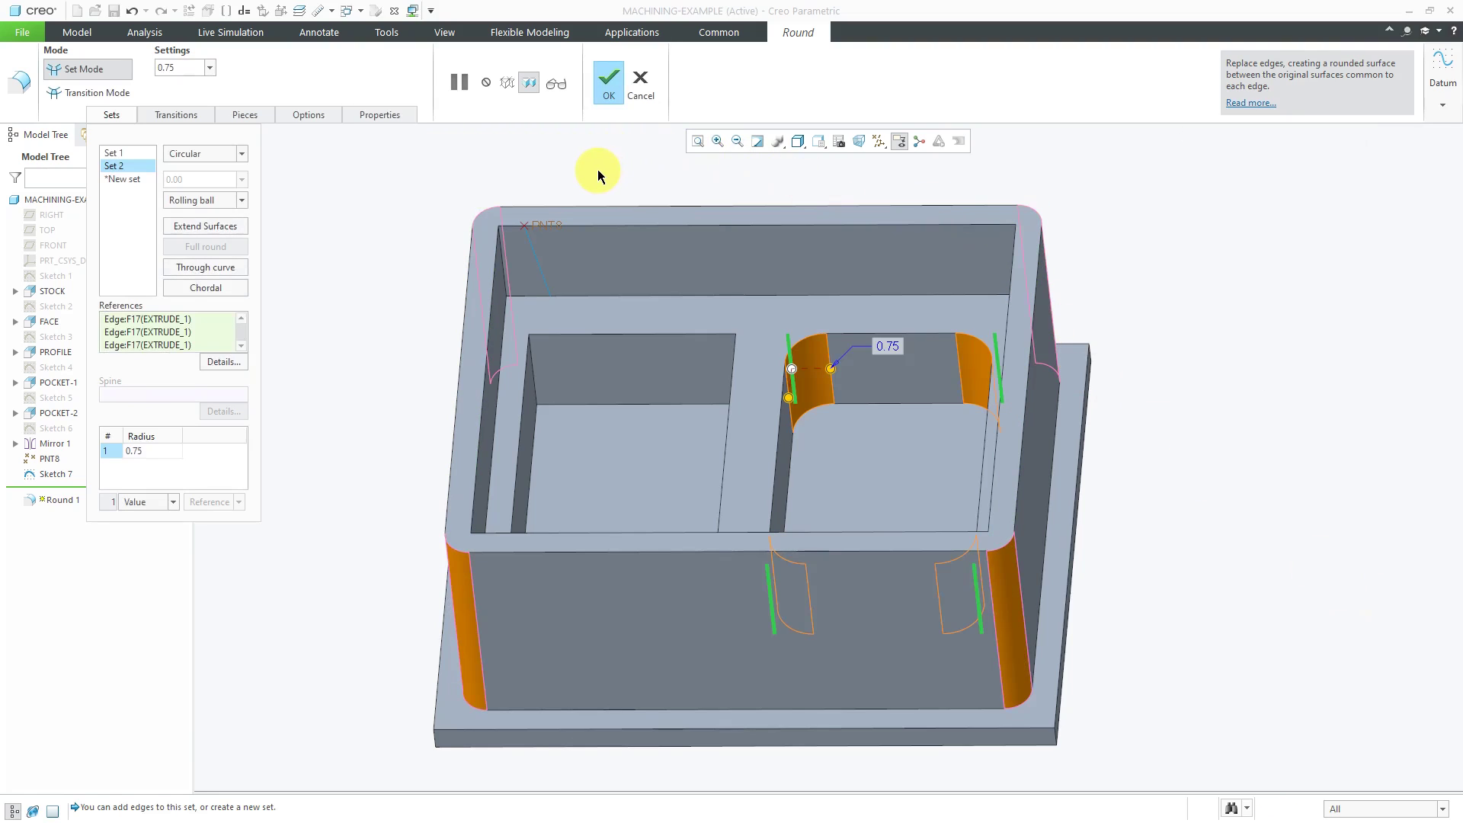
pyautogui.click(610, 89)
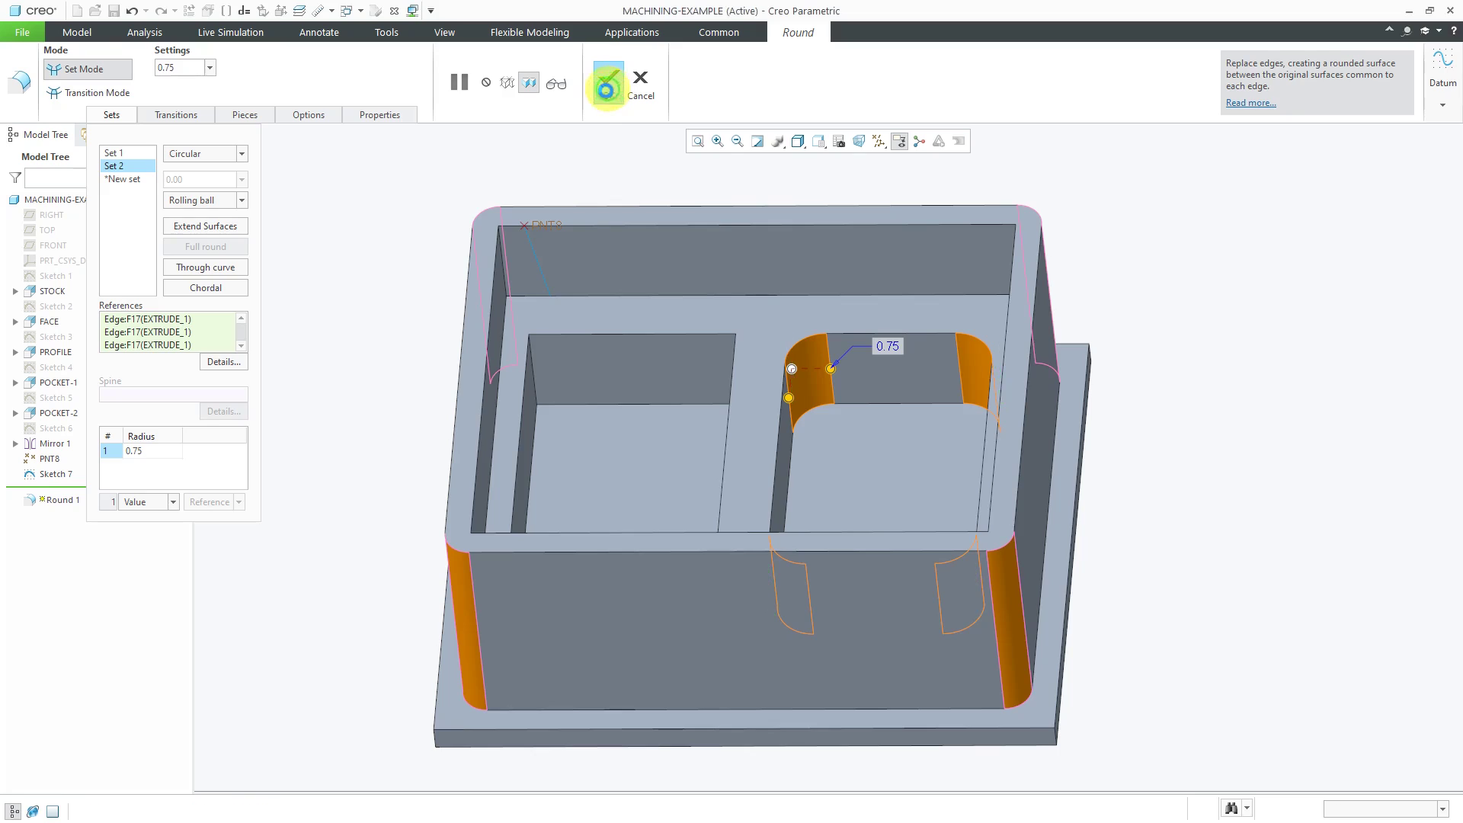
pyautogui.click(254, 345)
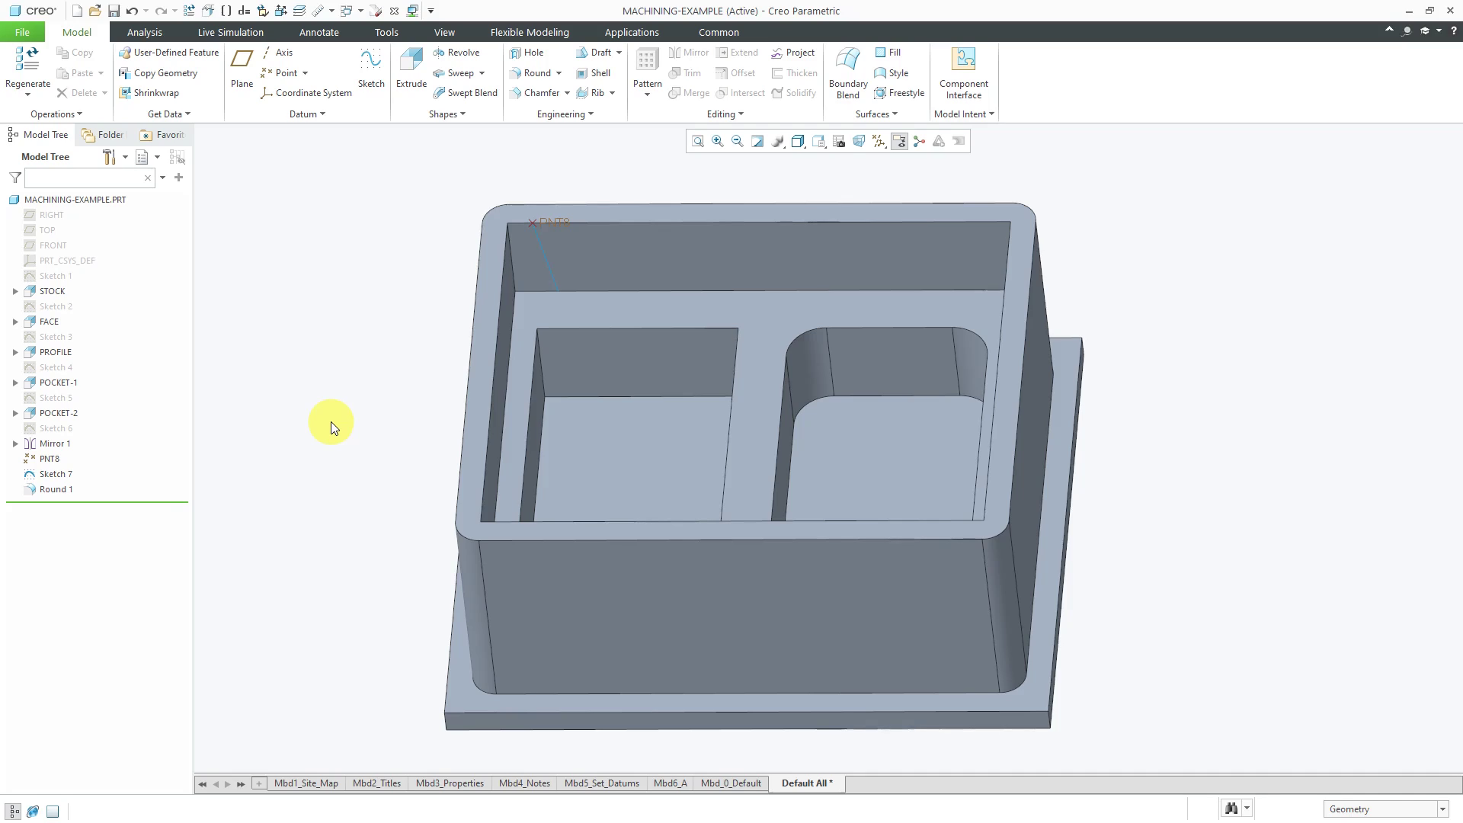
# Start a round on the base plate's four vertical corner edges using their intent edge reference, and set its radius to 1.00
pyautogui.moveTo(368, 419); pyautogui.dragTo(384, 395, button='middle')
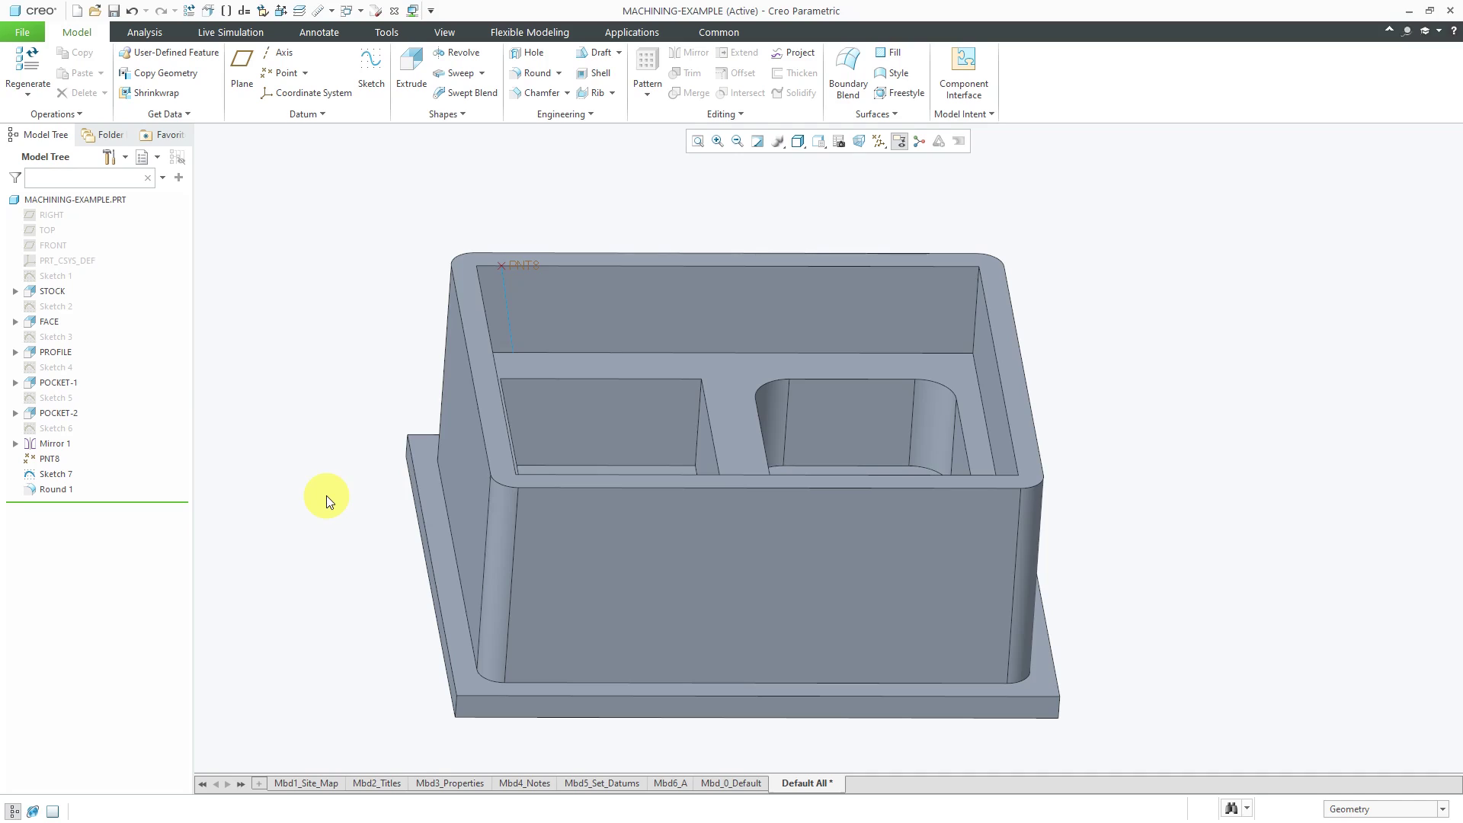
pyautogui.click(532, 74)
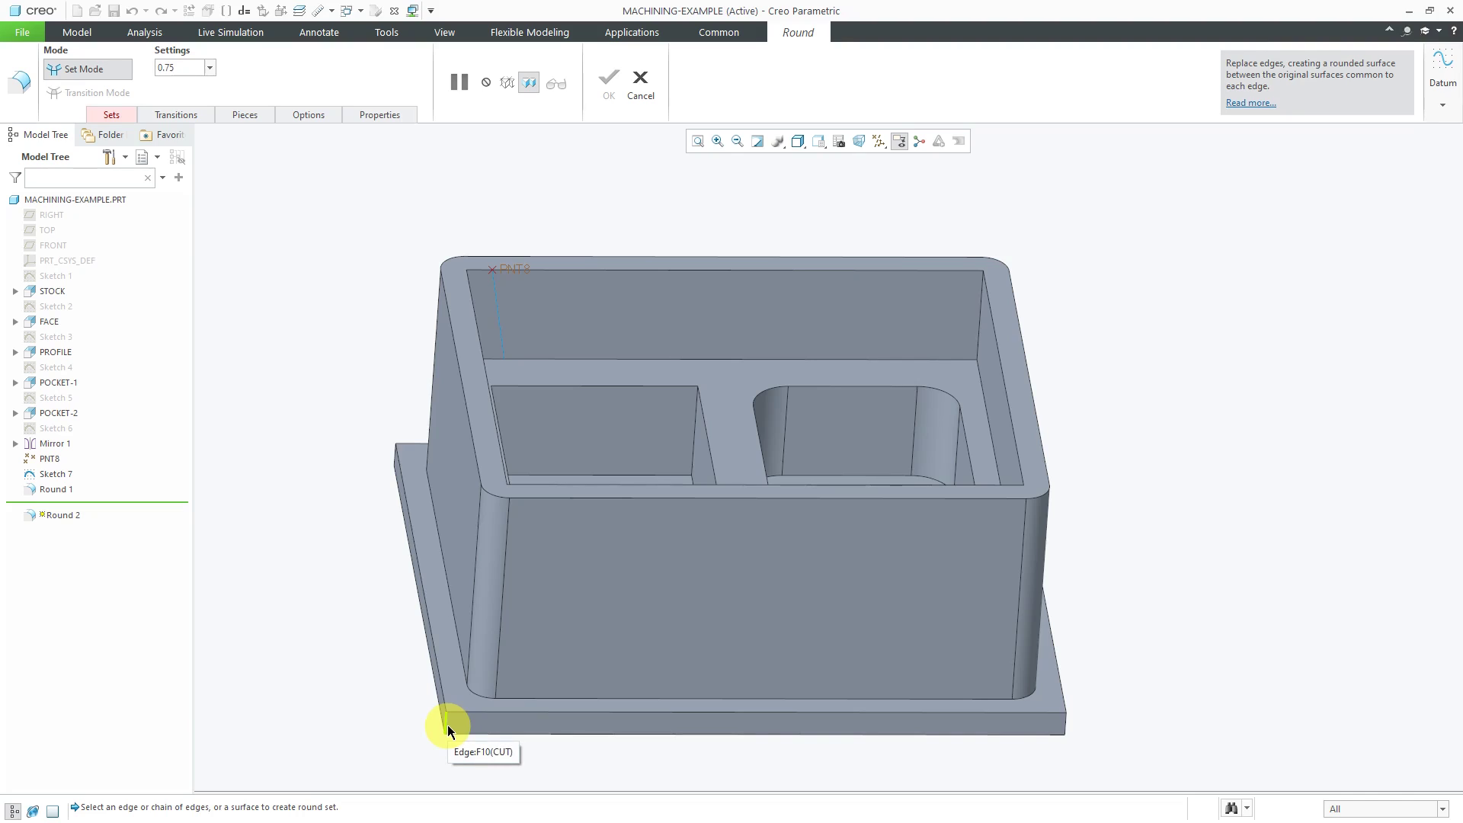
pyautogui.click(446, 725)
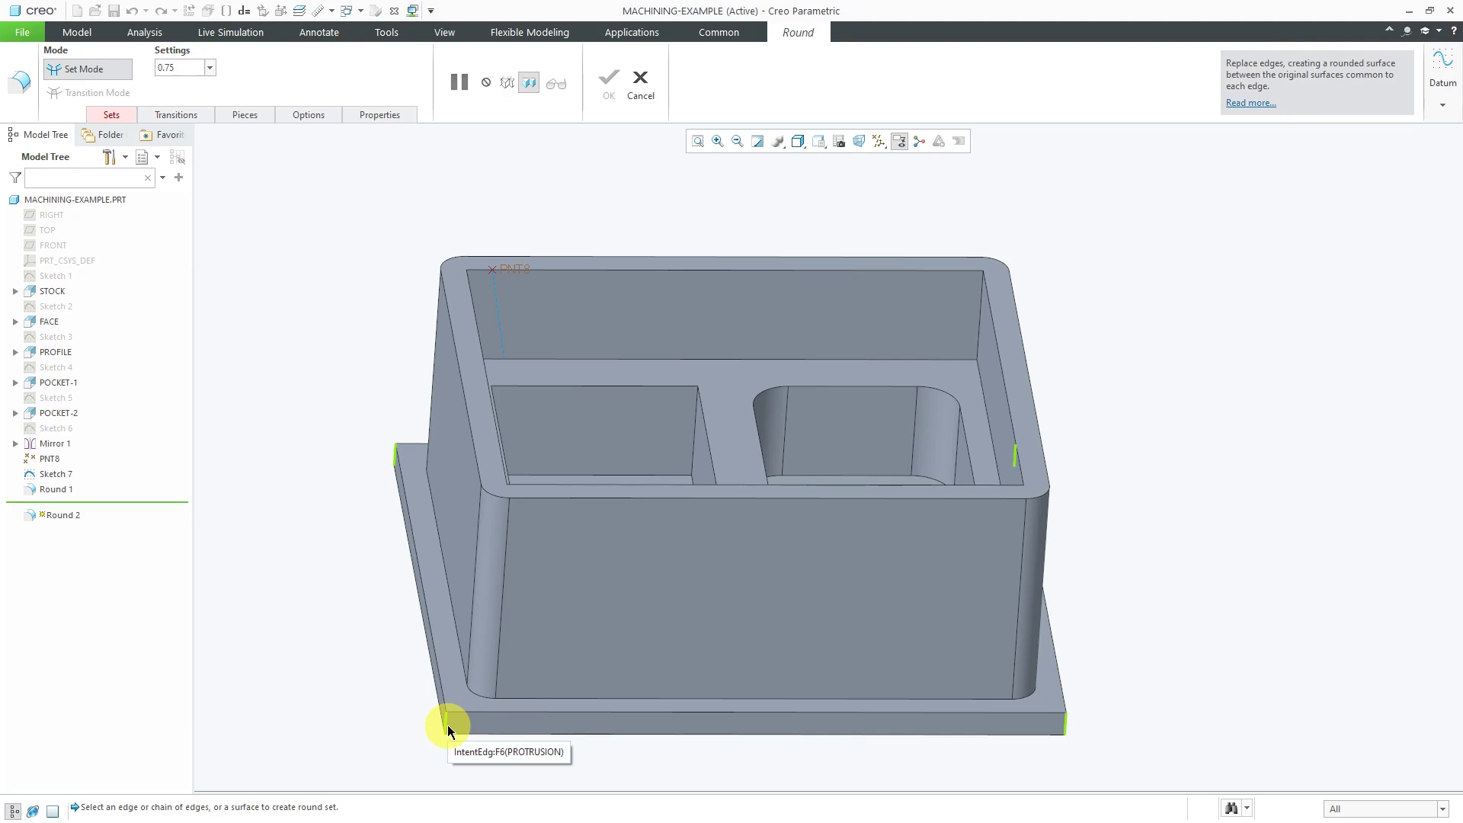
pyautogui.click(446, 724)
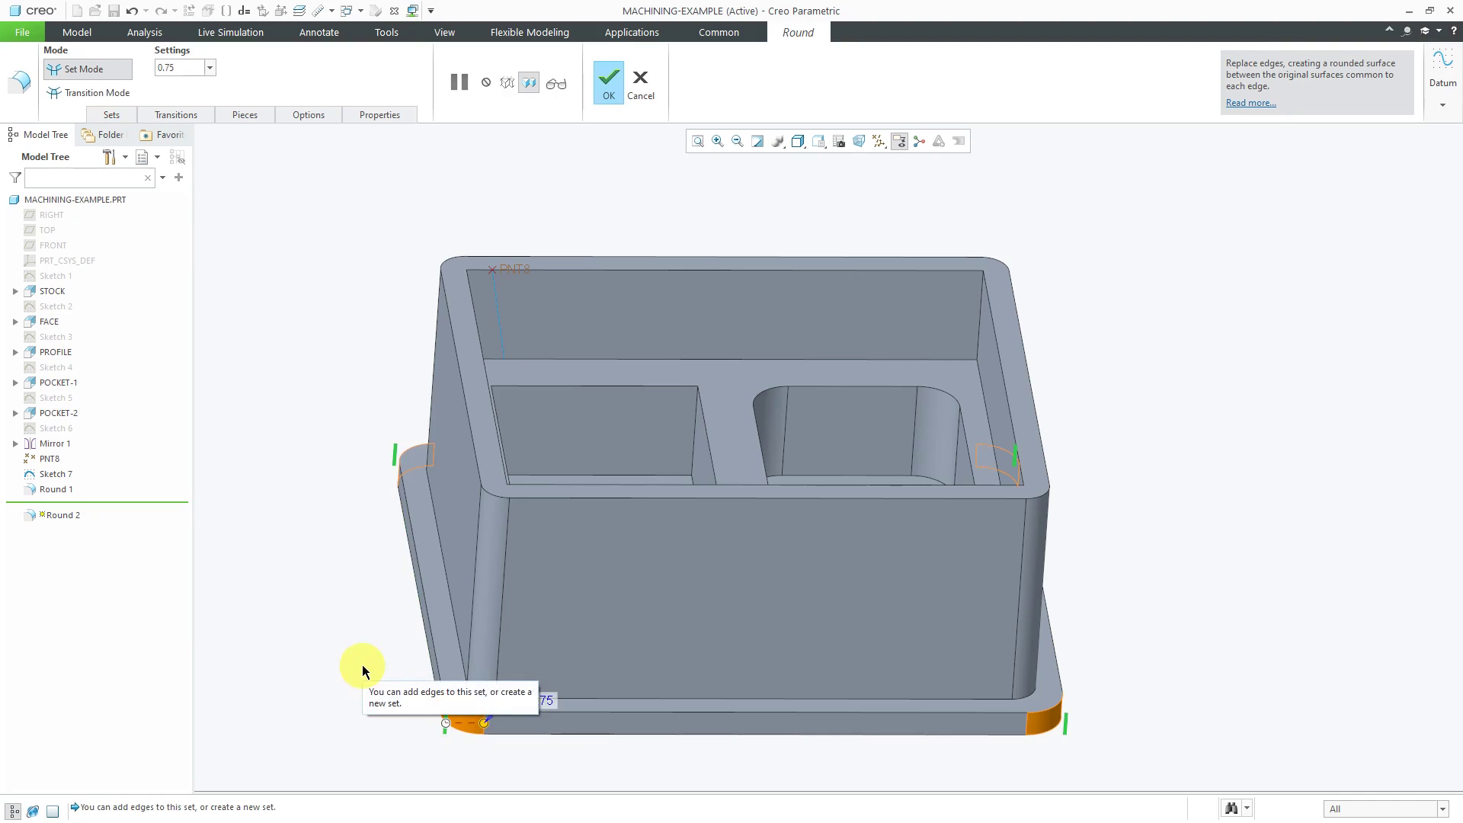
pyautogui.doubleClick(542, 702)
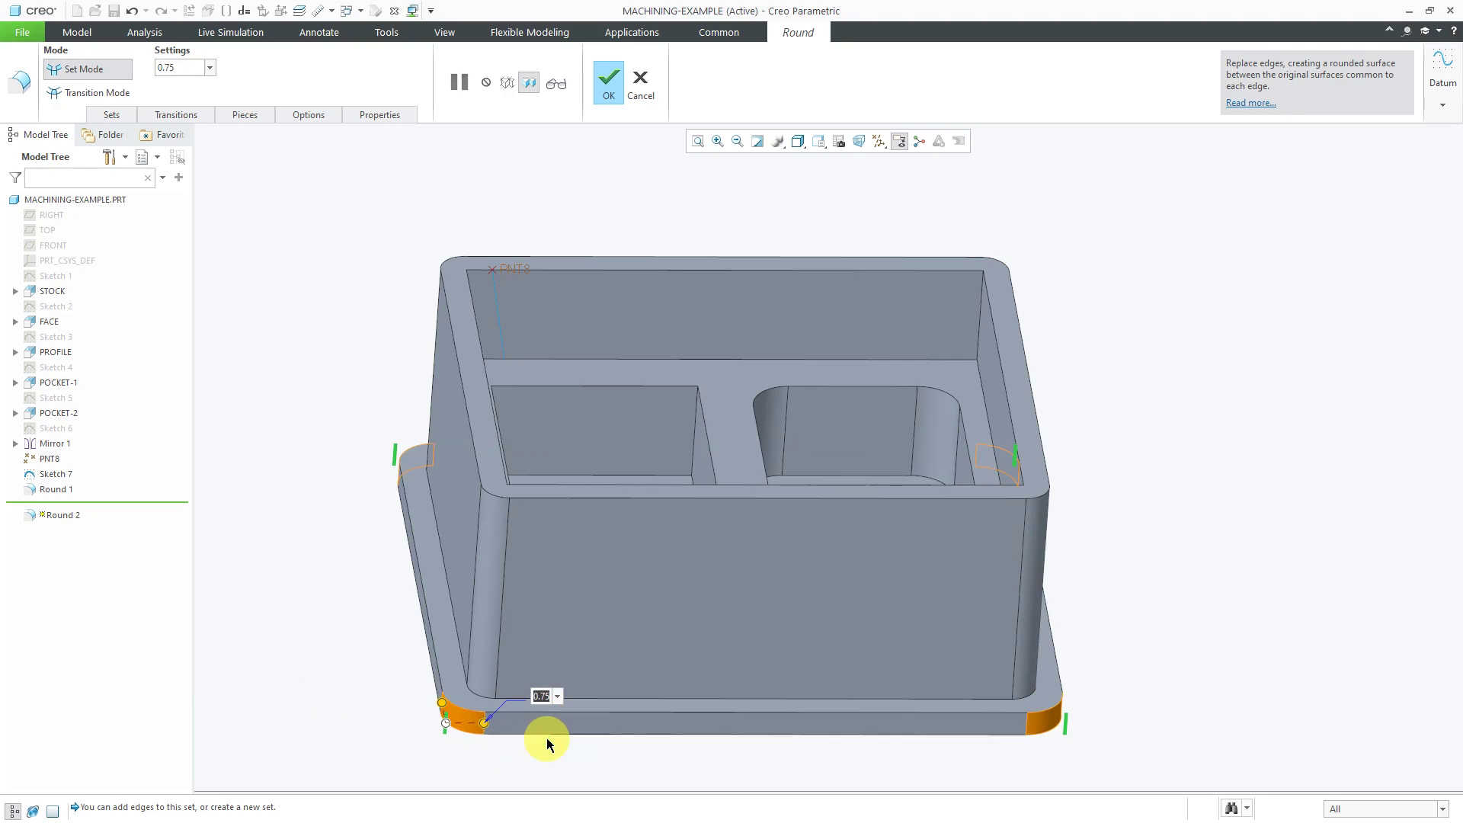
pyautogui.press('Return')
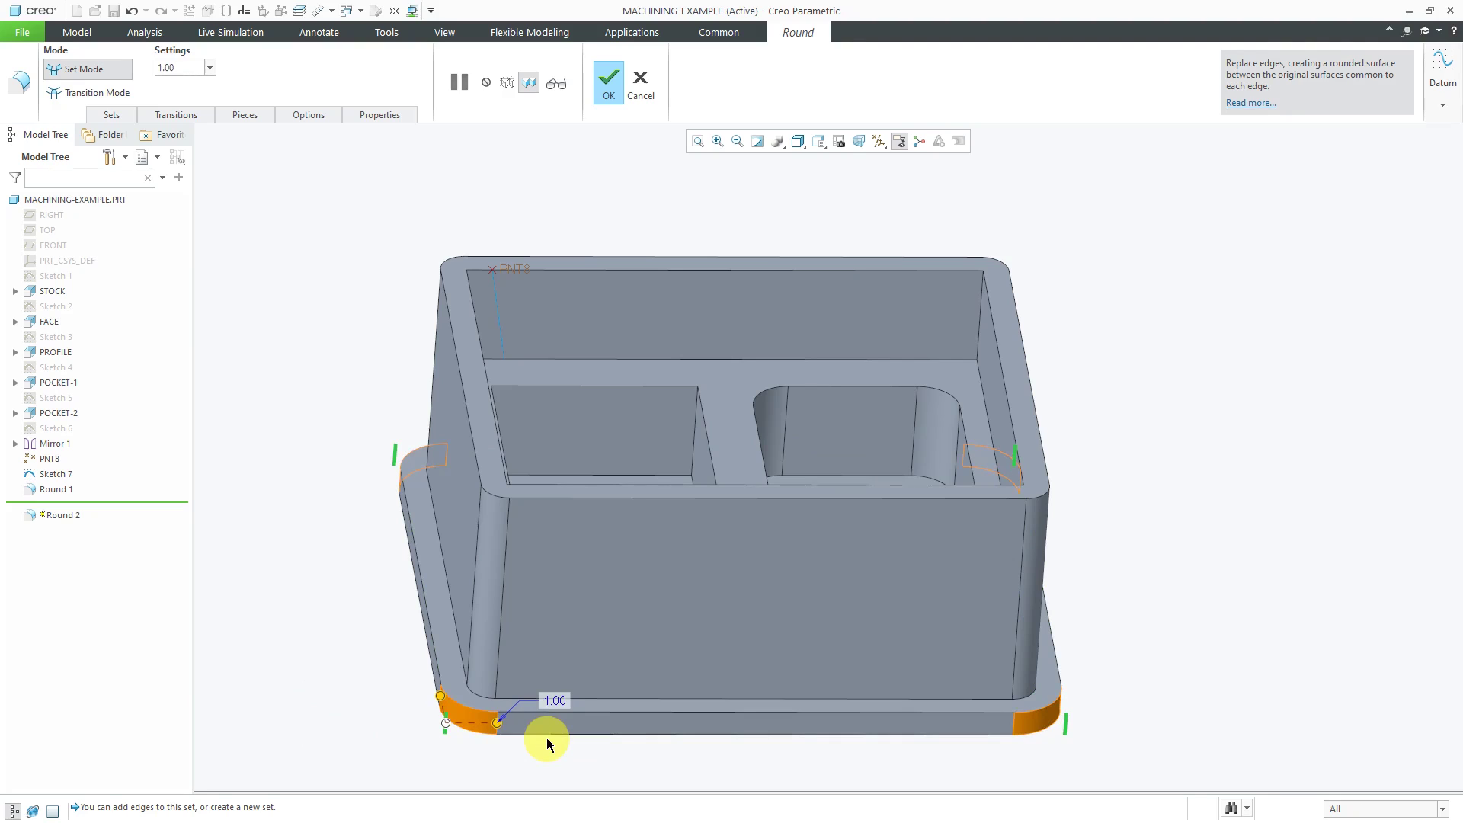
# Remove the intent edge reference from Set 1 of the base plate corner round
pyautogui.click(113, 113)
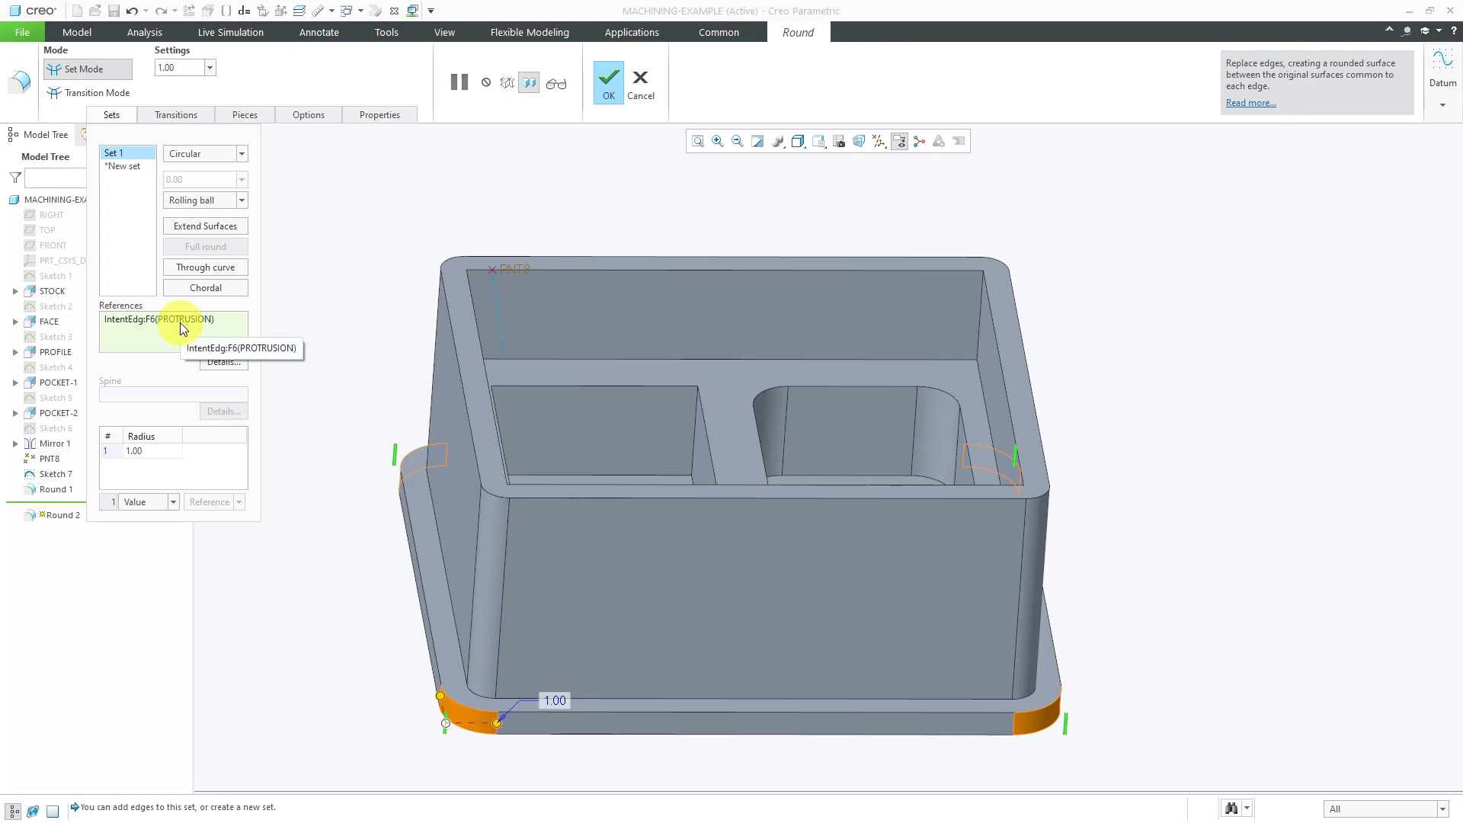
pyautogui.rightClick(184, 326)
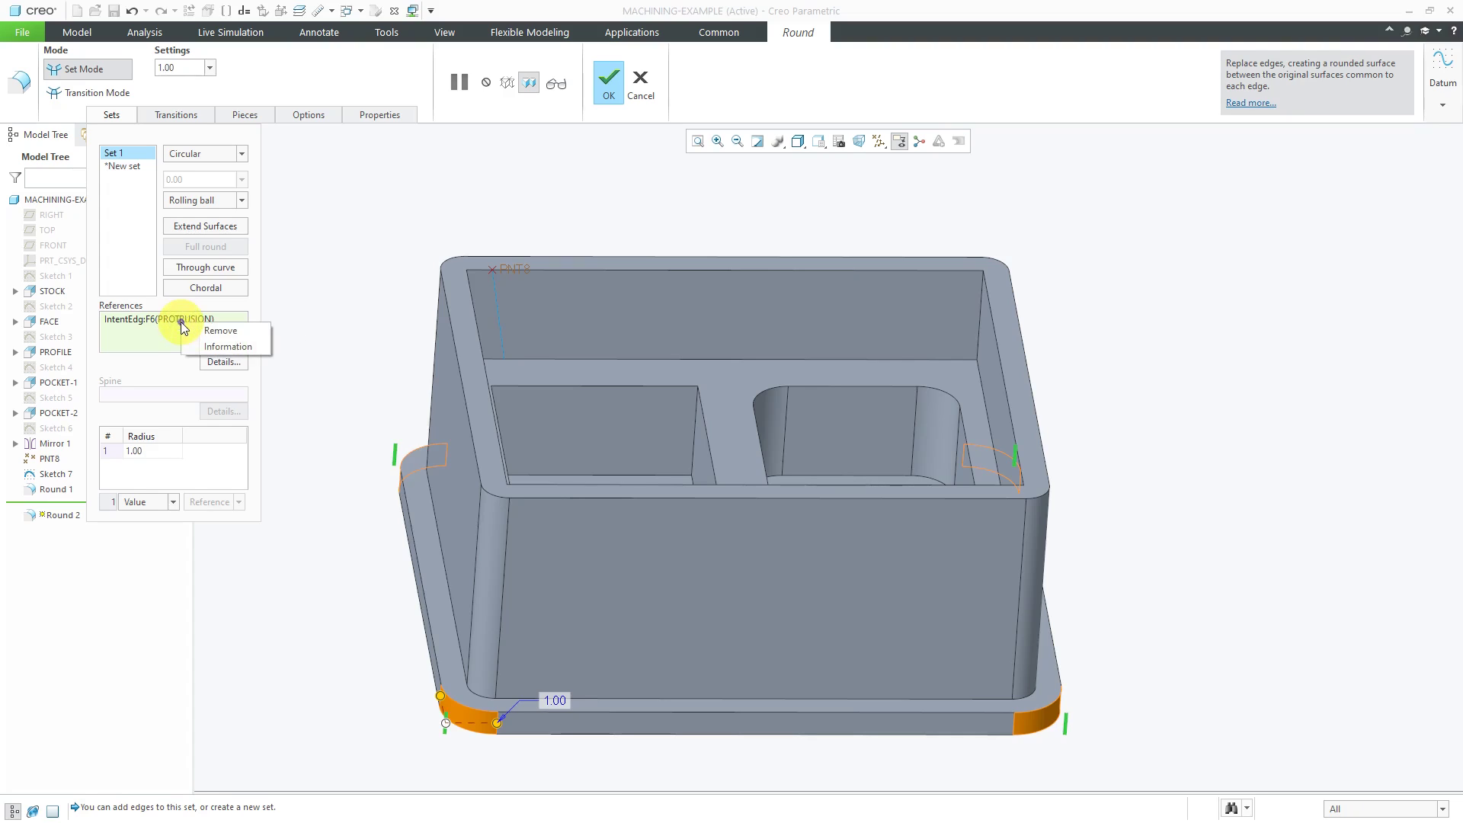
pyautogui.click(219, 331)
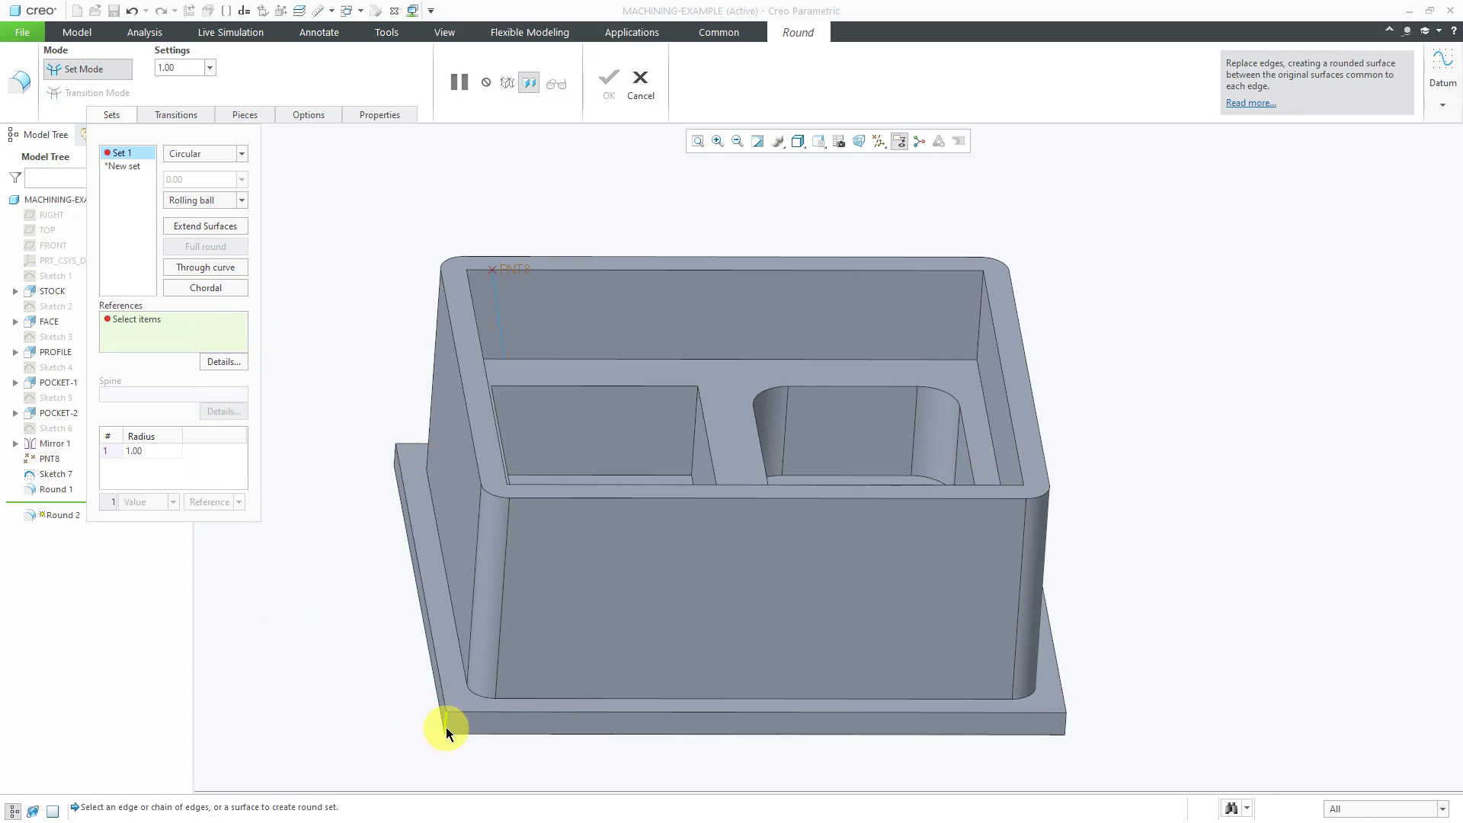
# Choose the IntentEdg:F6(PROTRUSION) entry covering the base plate's vertical corners from the list of overlapping candidates, and complete the round
pyautogui.rightClick(445, 725)
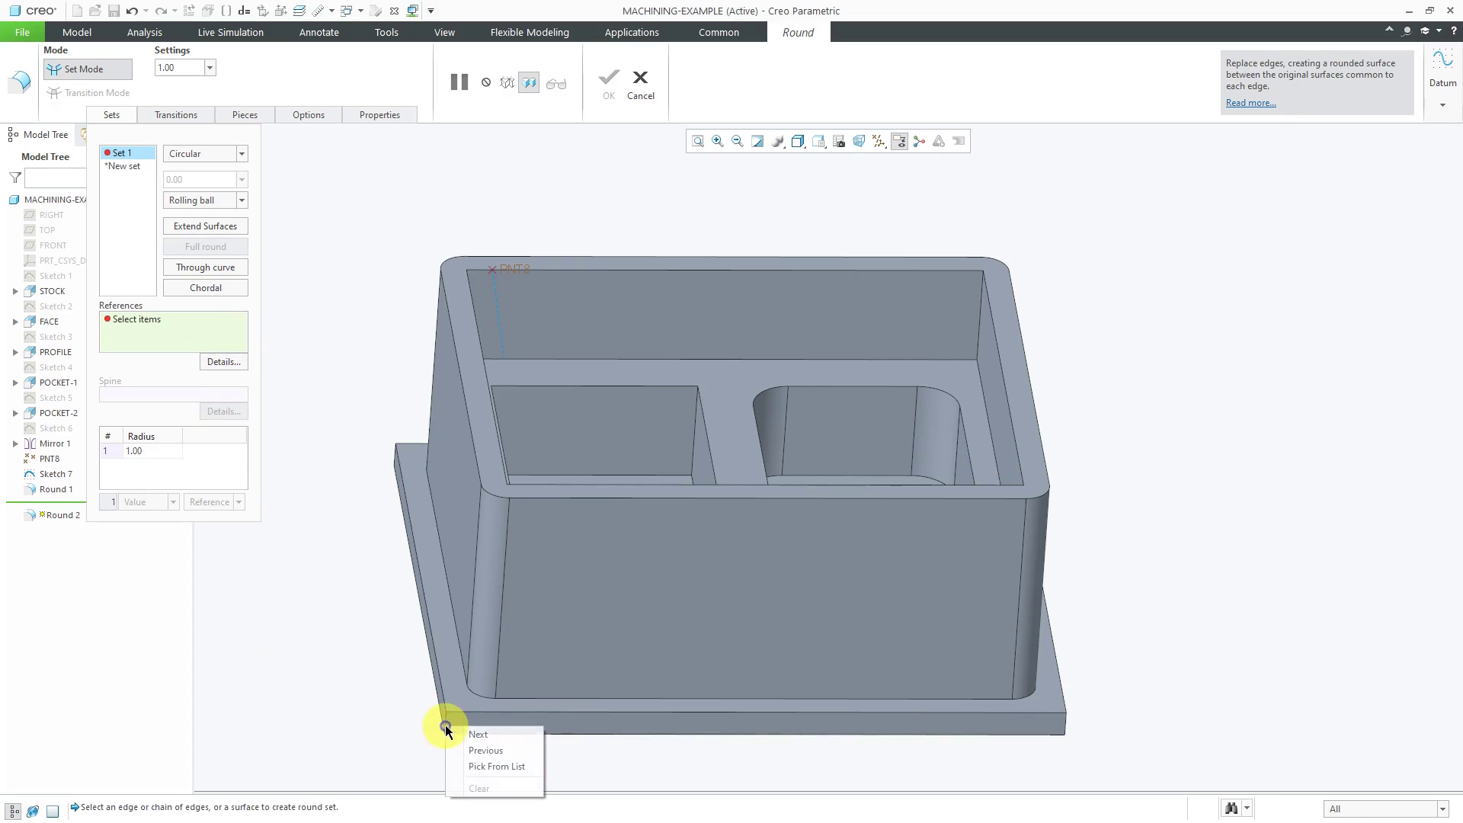
pyautogui.click(485, 767)
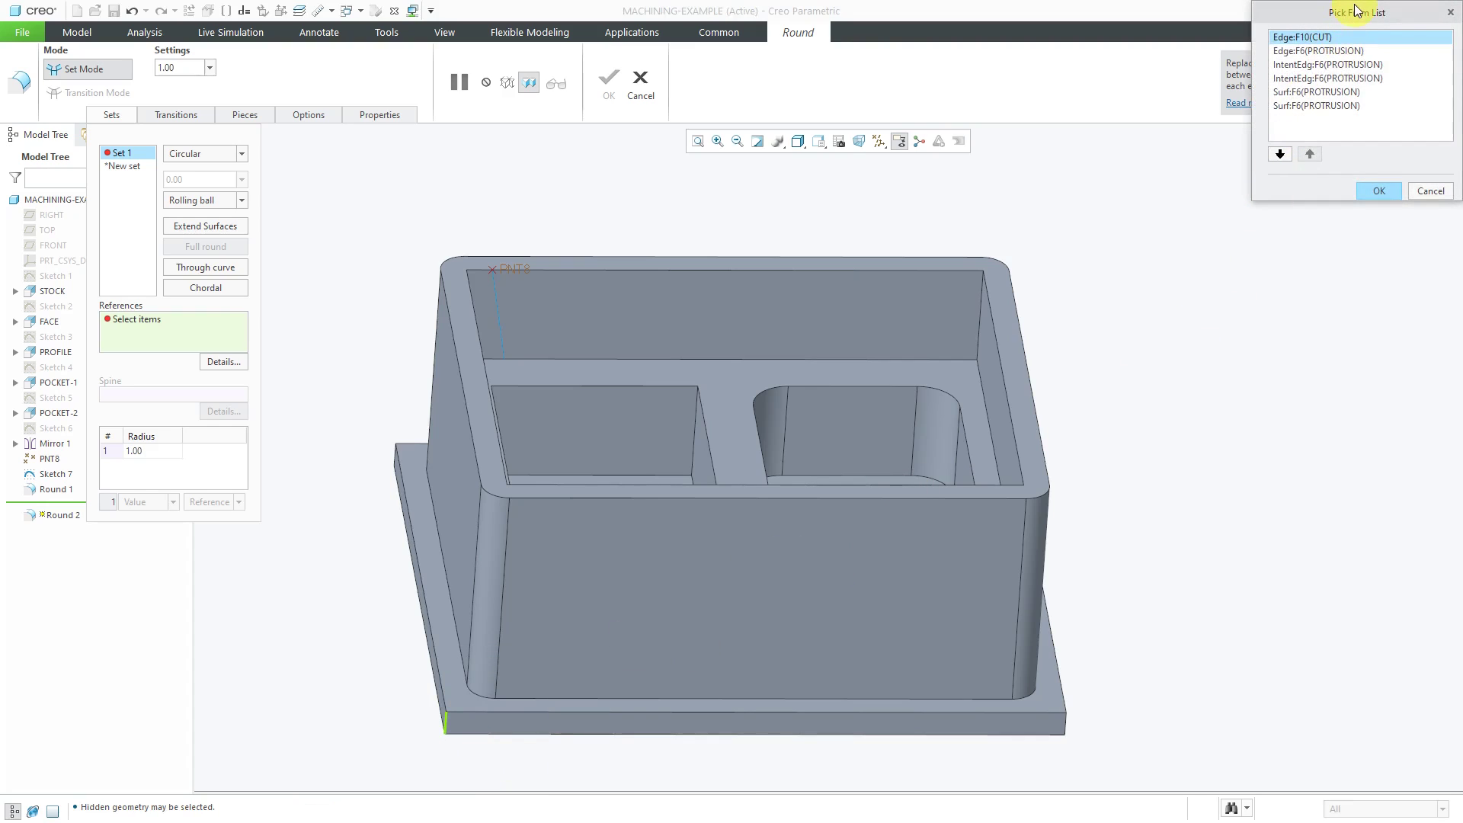
pyautogui.moveTo(1345, 21); pyautogui.dragTo(1205, 196)
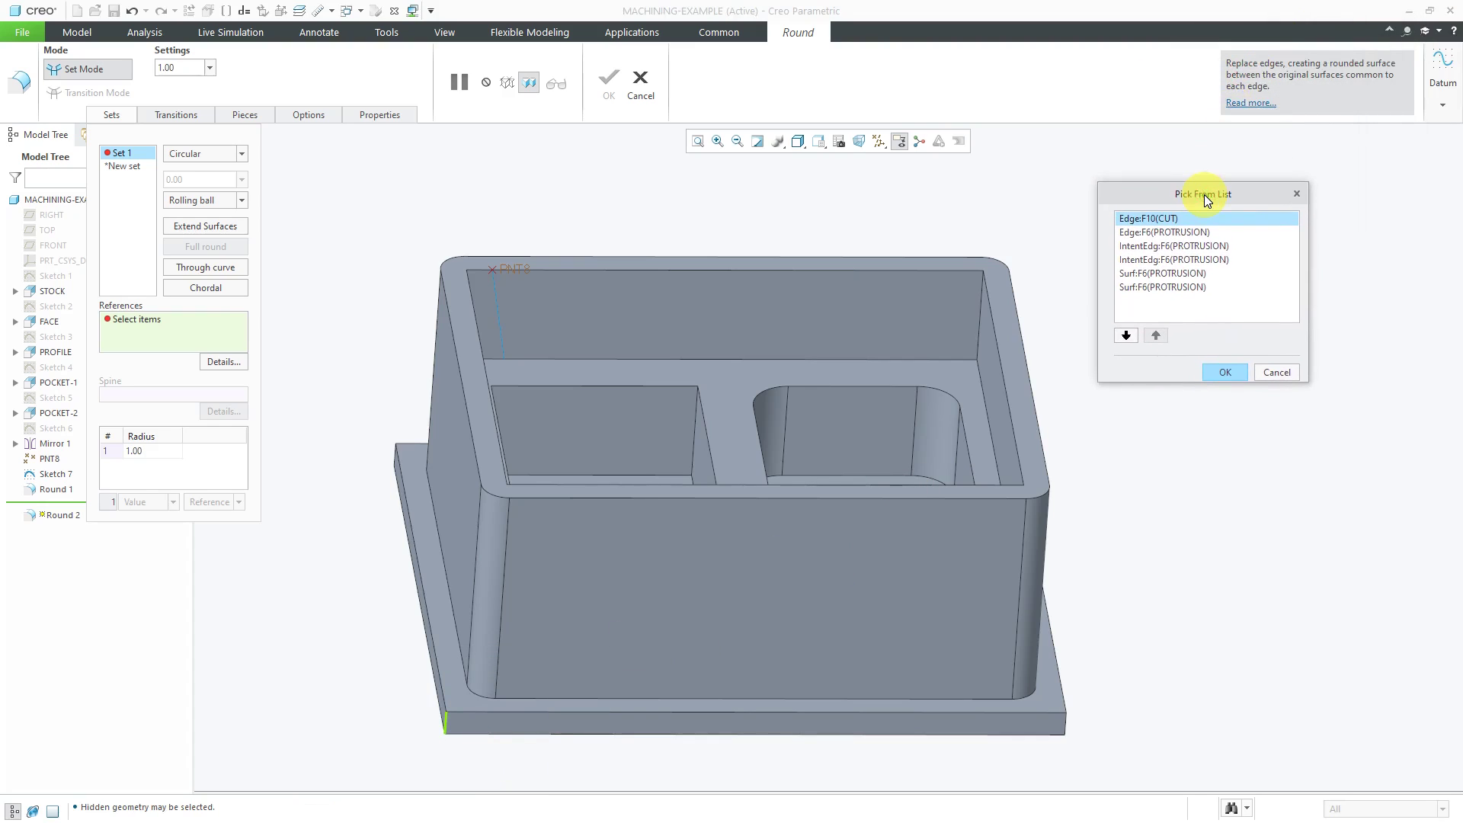
pyautogui.click(1196, 247)
pyautogui.click(1195, 260)
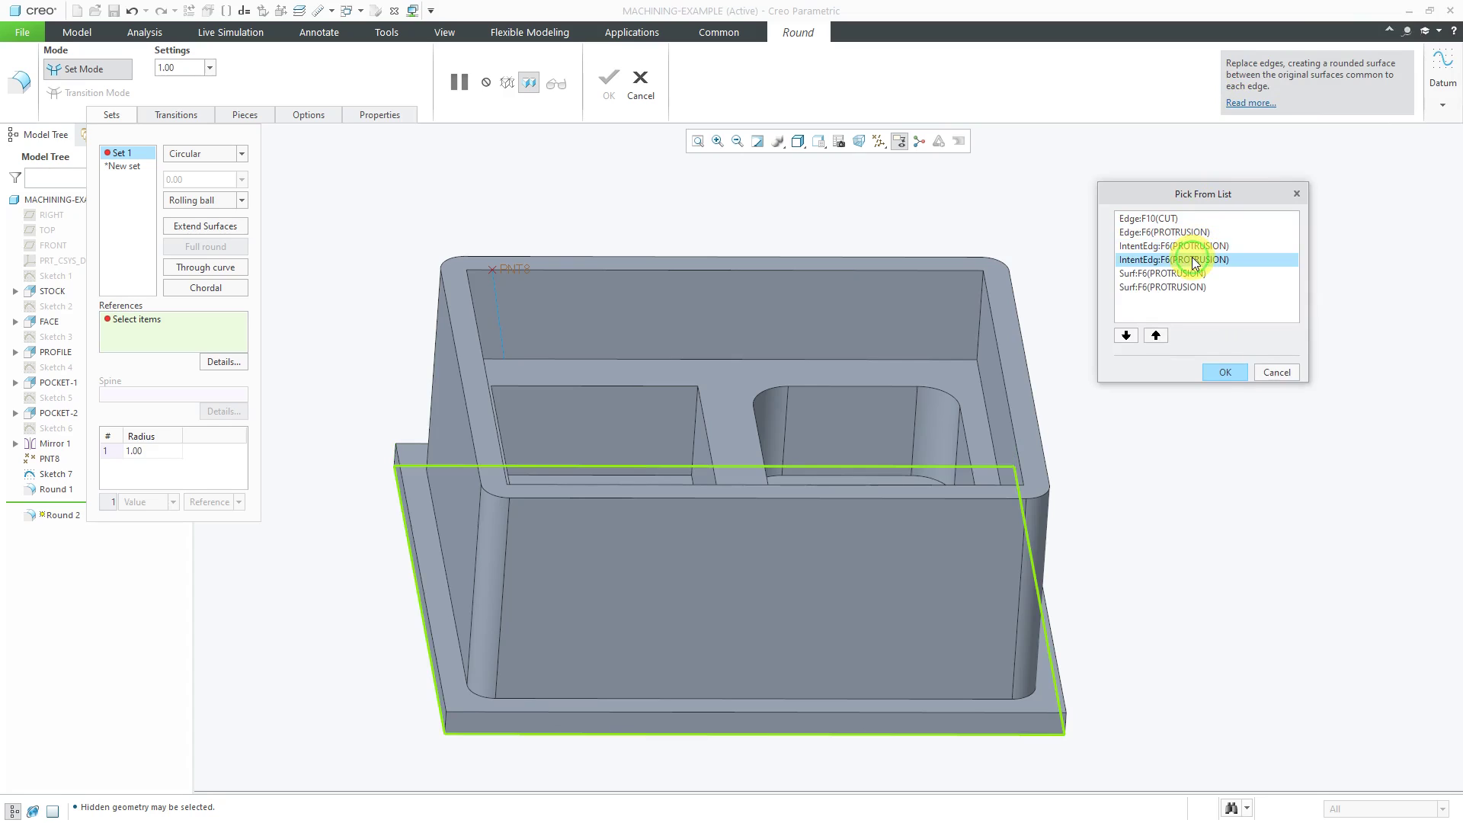
pyautogui.click(1190, 245)
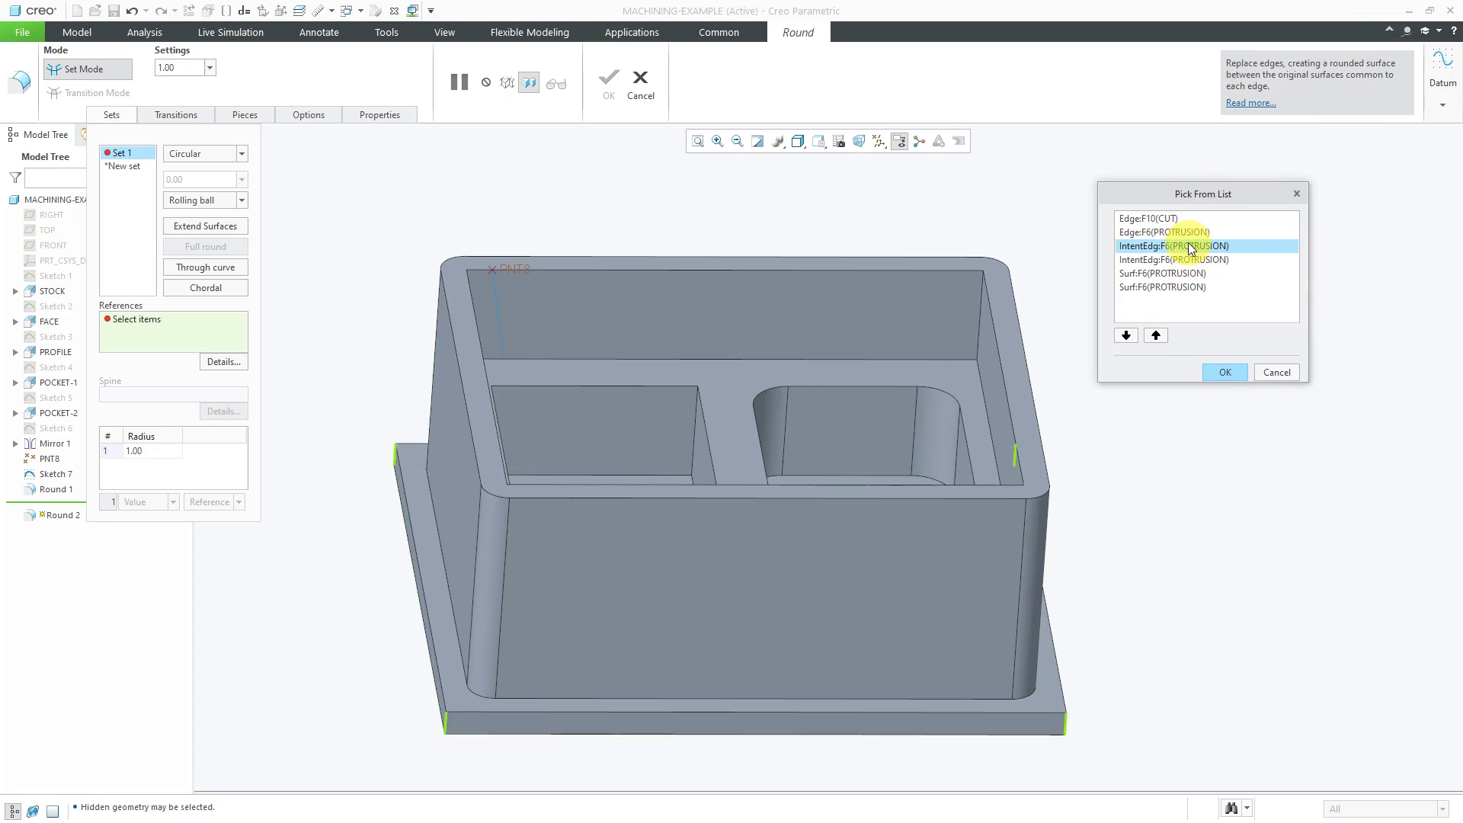
pyautogui.click(1227, 372)
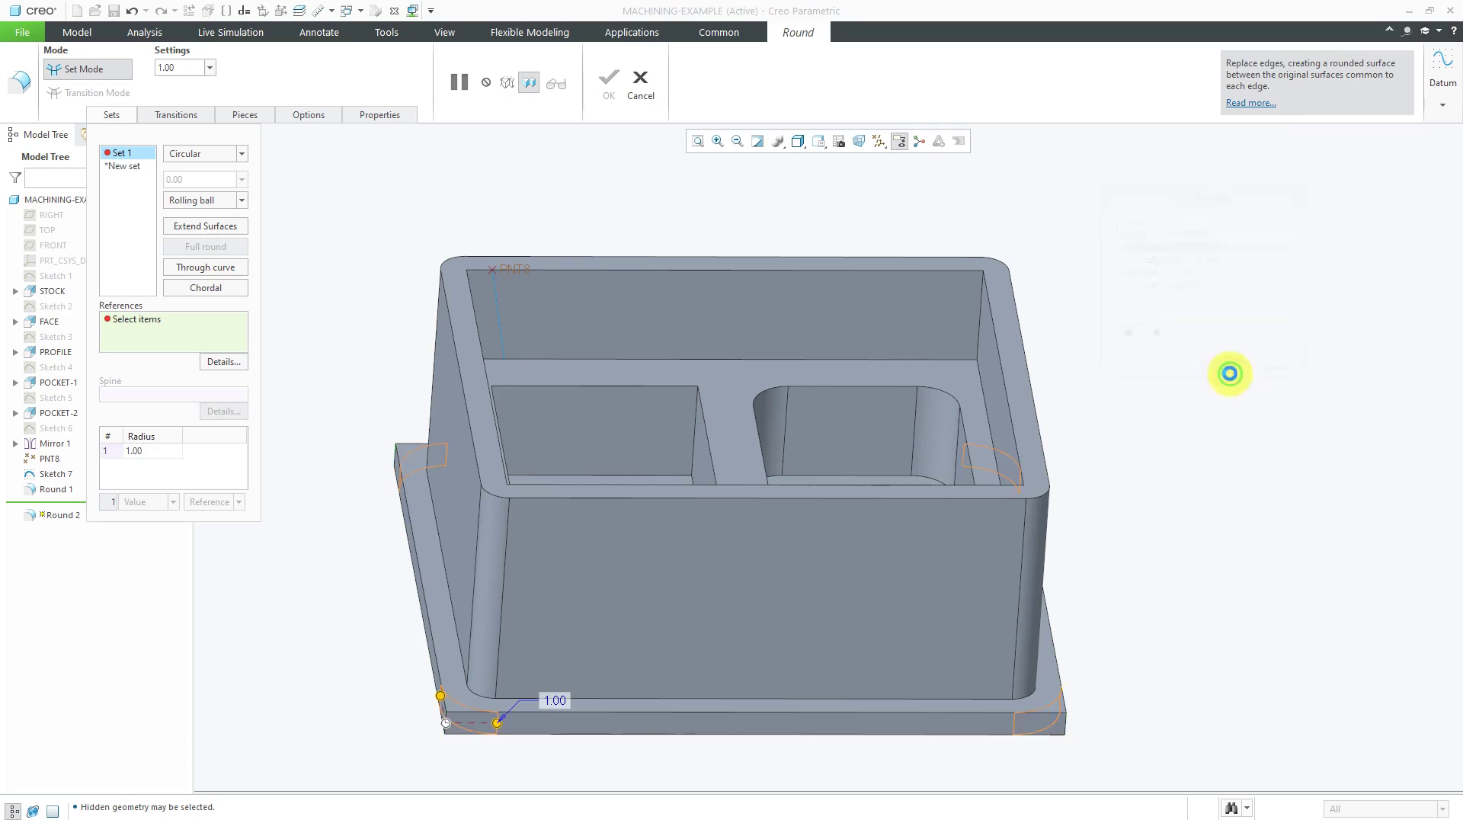
pyautogui.click(608, 81)
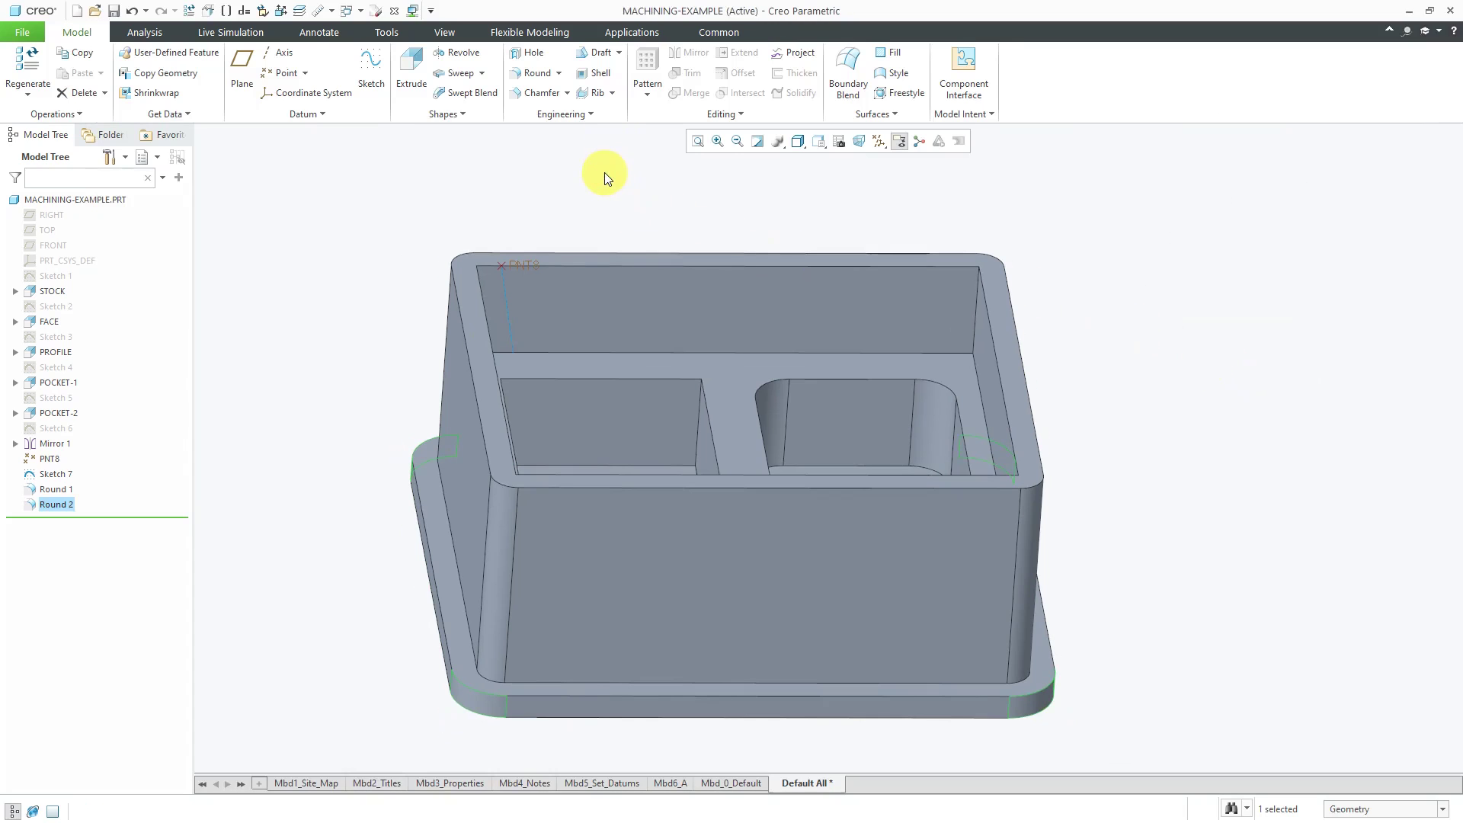
# Create a surface-to-edge round between the front outer wall and the base plate's front upper edge, with a radius of 0.625
pyautogui.click(1148, 303)
pyautogui.moveTo(1148, 303); pyautogui.dragTo(1087, 311, button='middle')
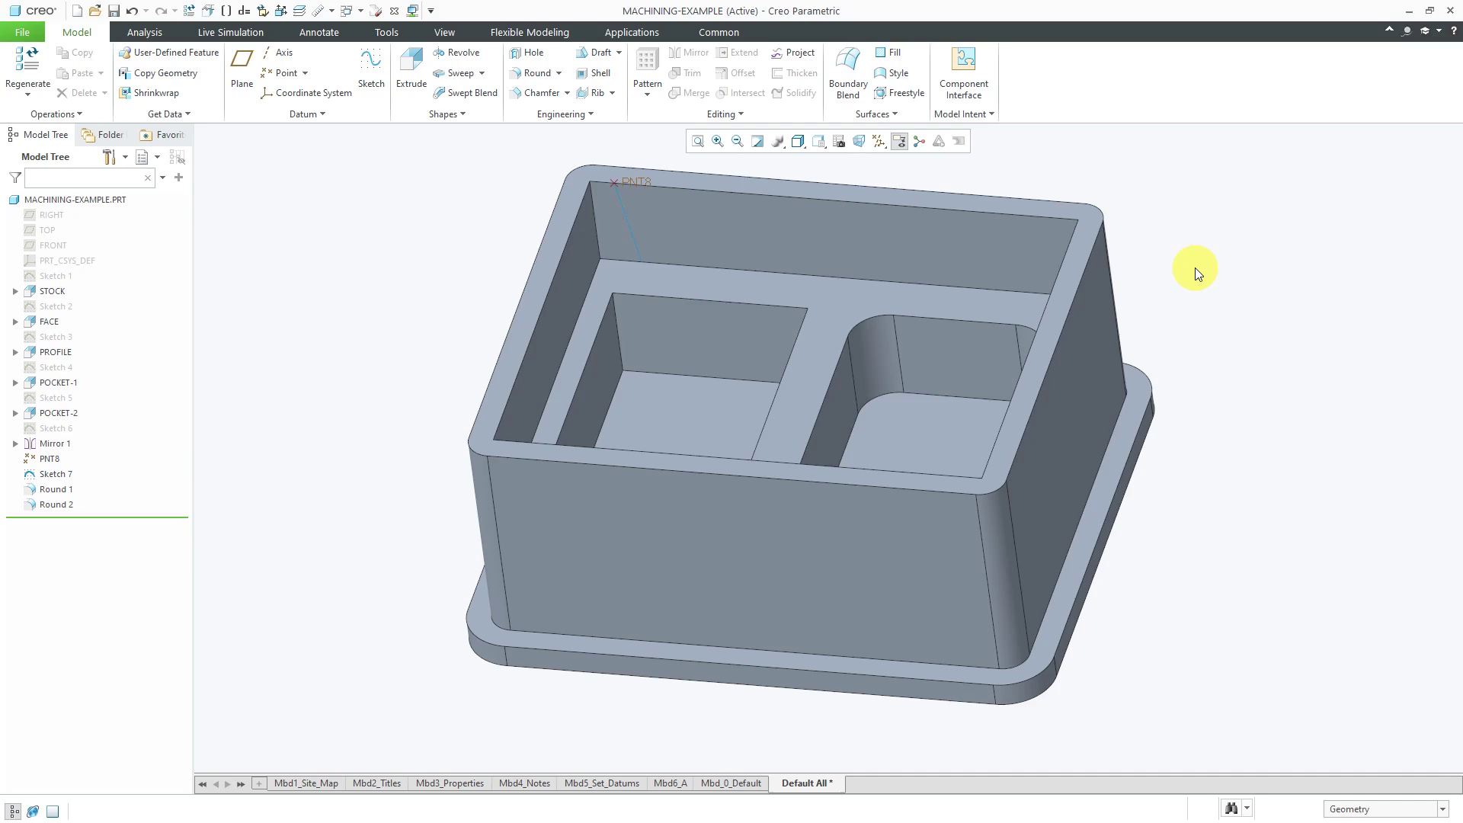
pyautogui.click(535, 76)
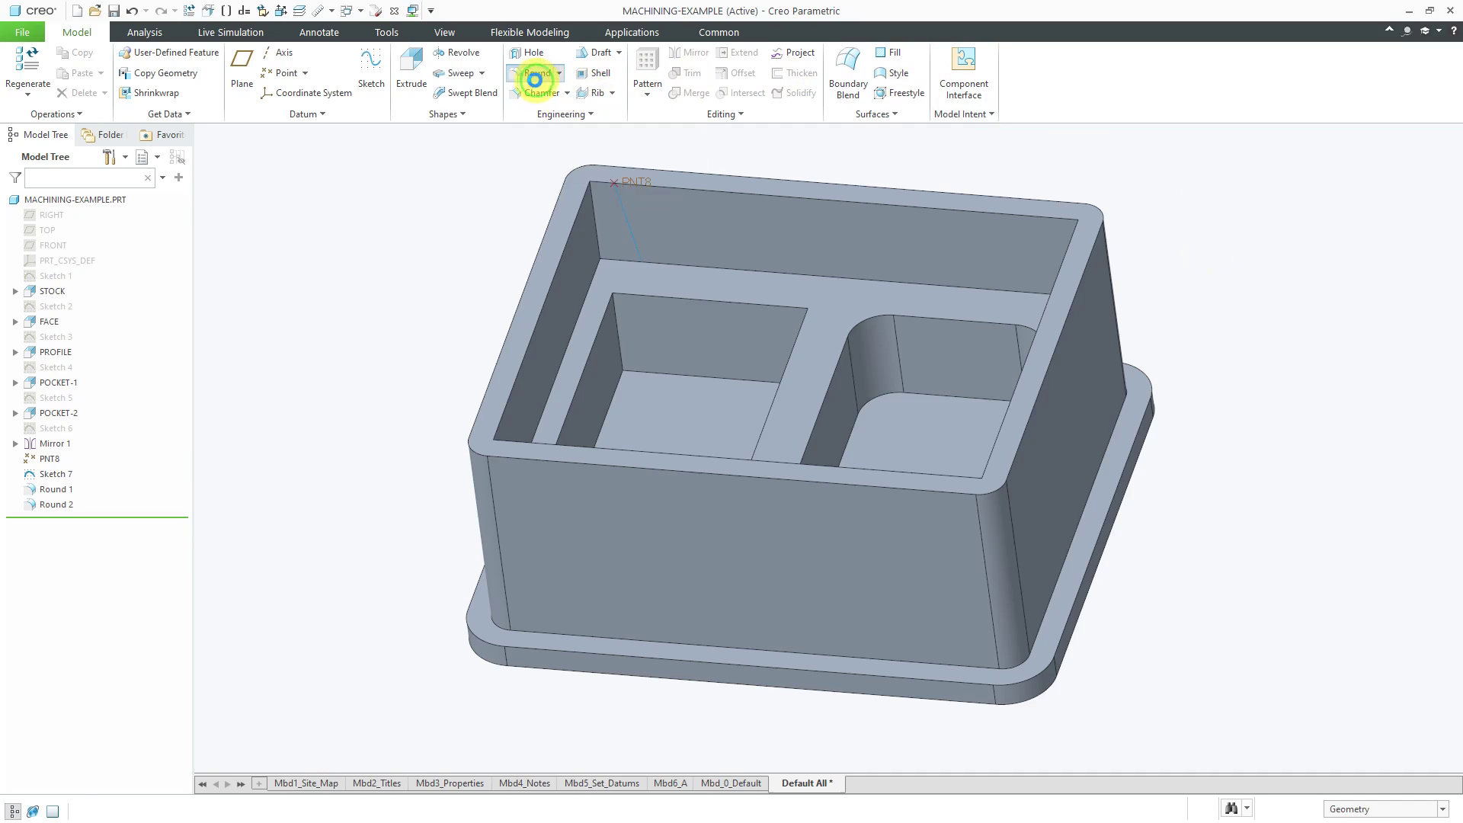
pyautogui.click(633, 615)
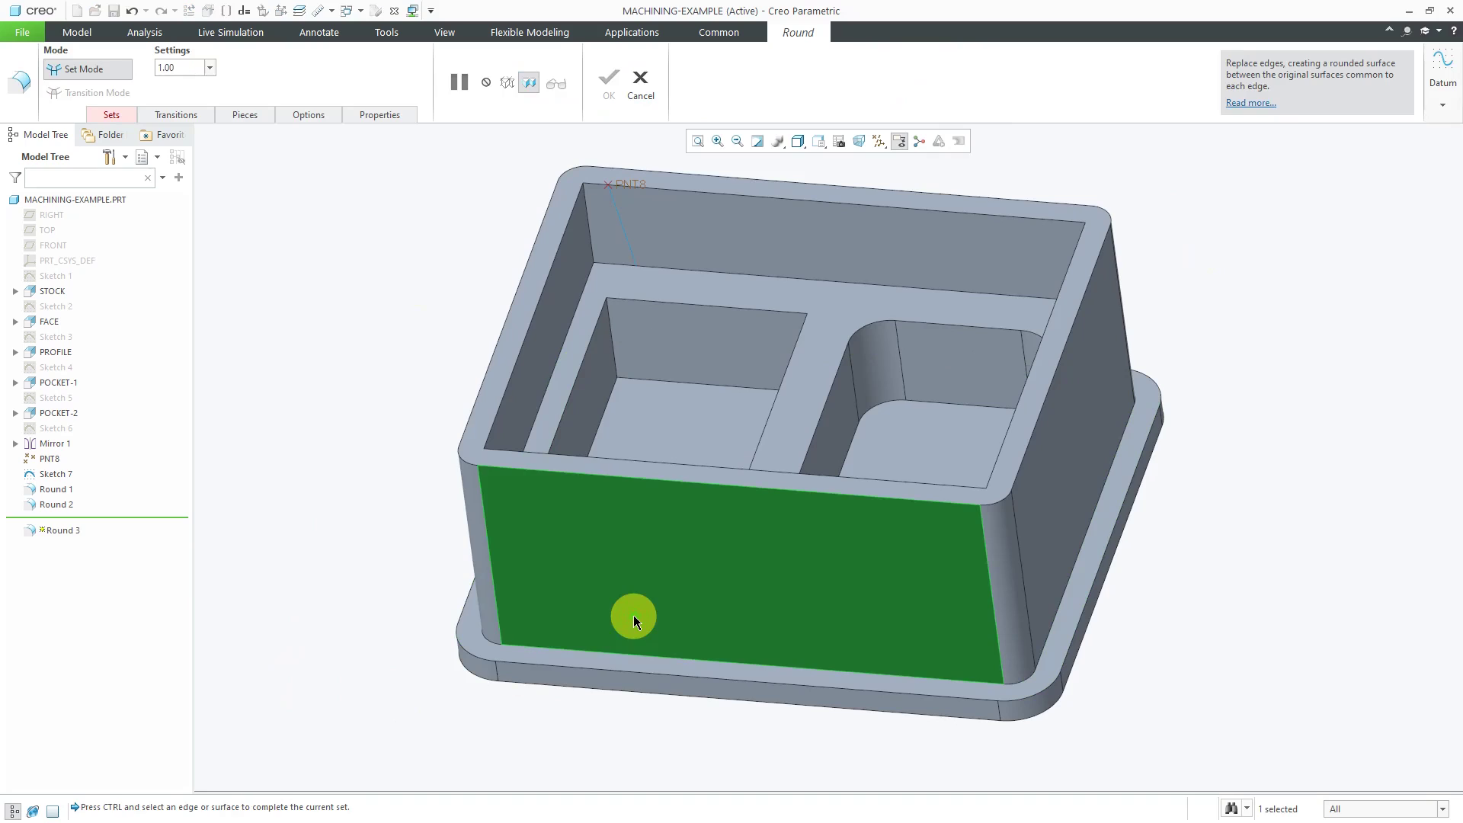
pyautogui.keyDown('ctrl'); pyautogui.click(647, 674); pyautogui.keyUp('ctrl')
pyautogui.moveTo(822, 696)
pyautogui.mouseDown(button='middle')
pyautogui.moveTo(856, 640)
pyautogui.moveTo(900, 638)
pyautogui.moveTo(849, 631)
pyautogui.moveTo(823, 670)
pyautogui.mouseUp(button='middle')
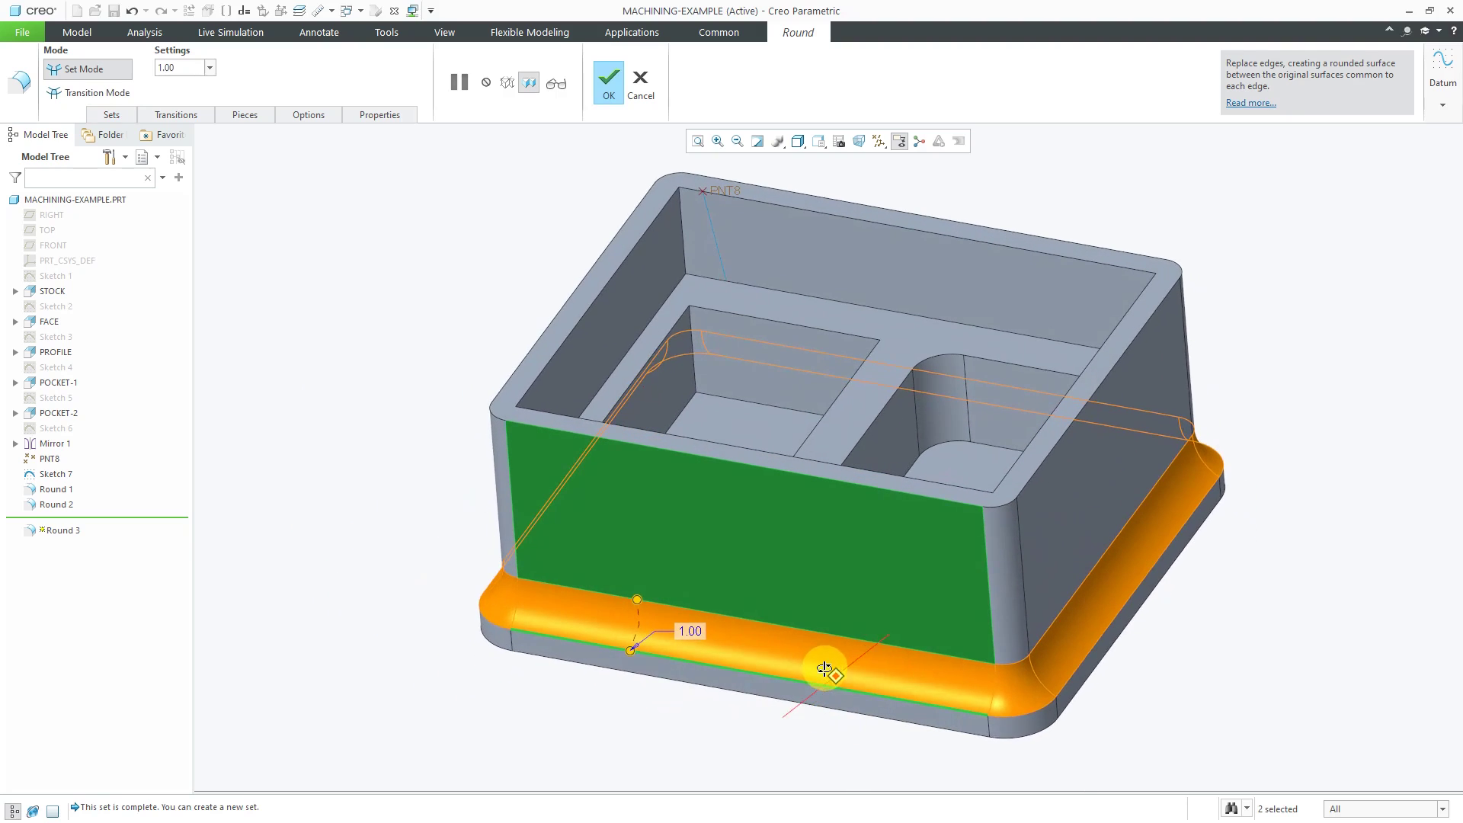
pyautogui.doubleClick(697, 634)
pyautogui.write('0.625')
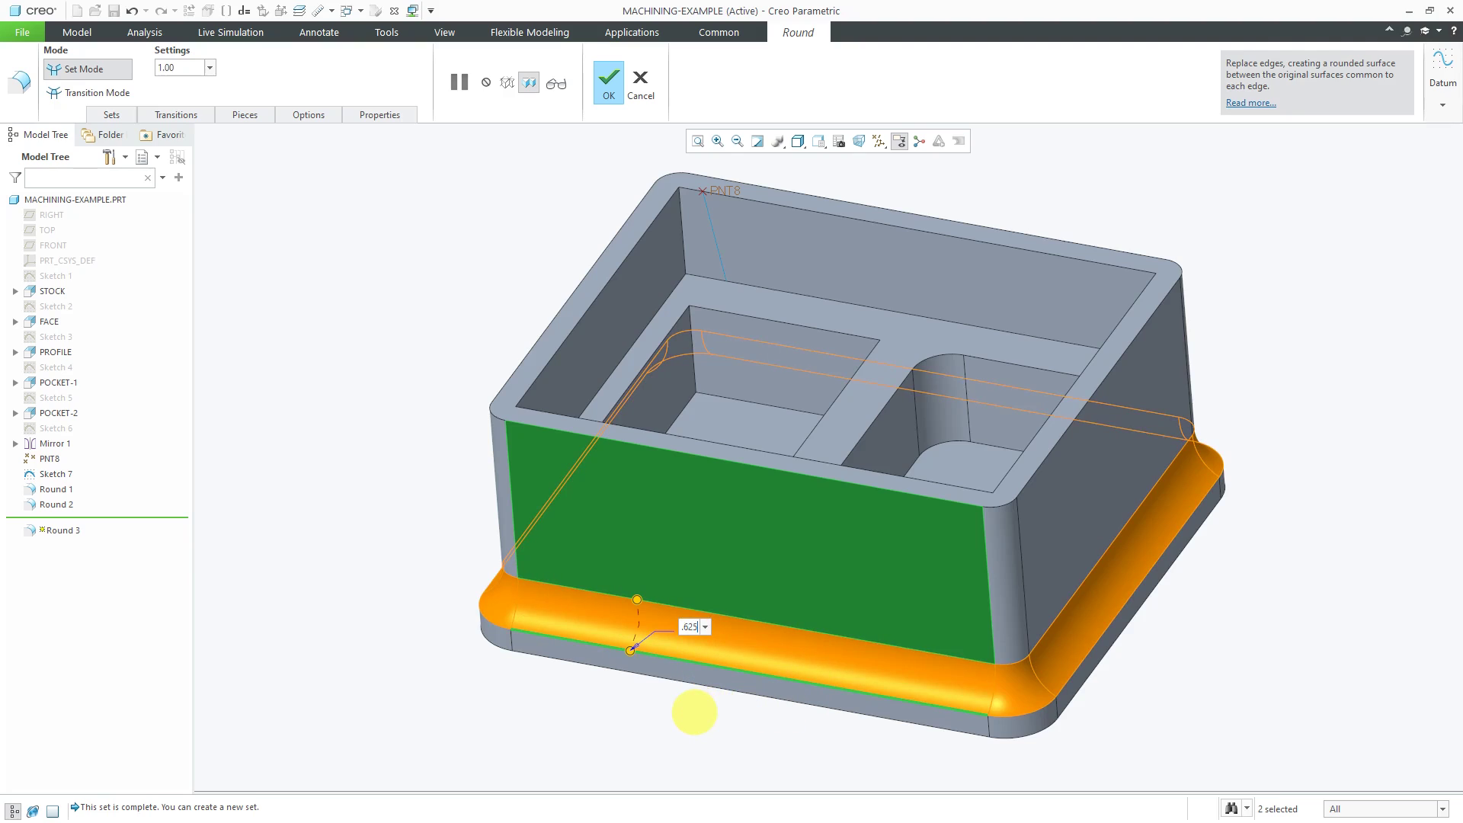
pyautogui.press('Return')
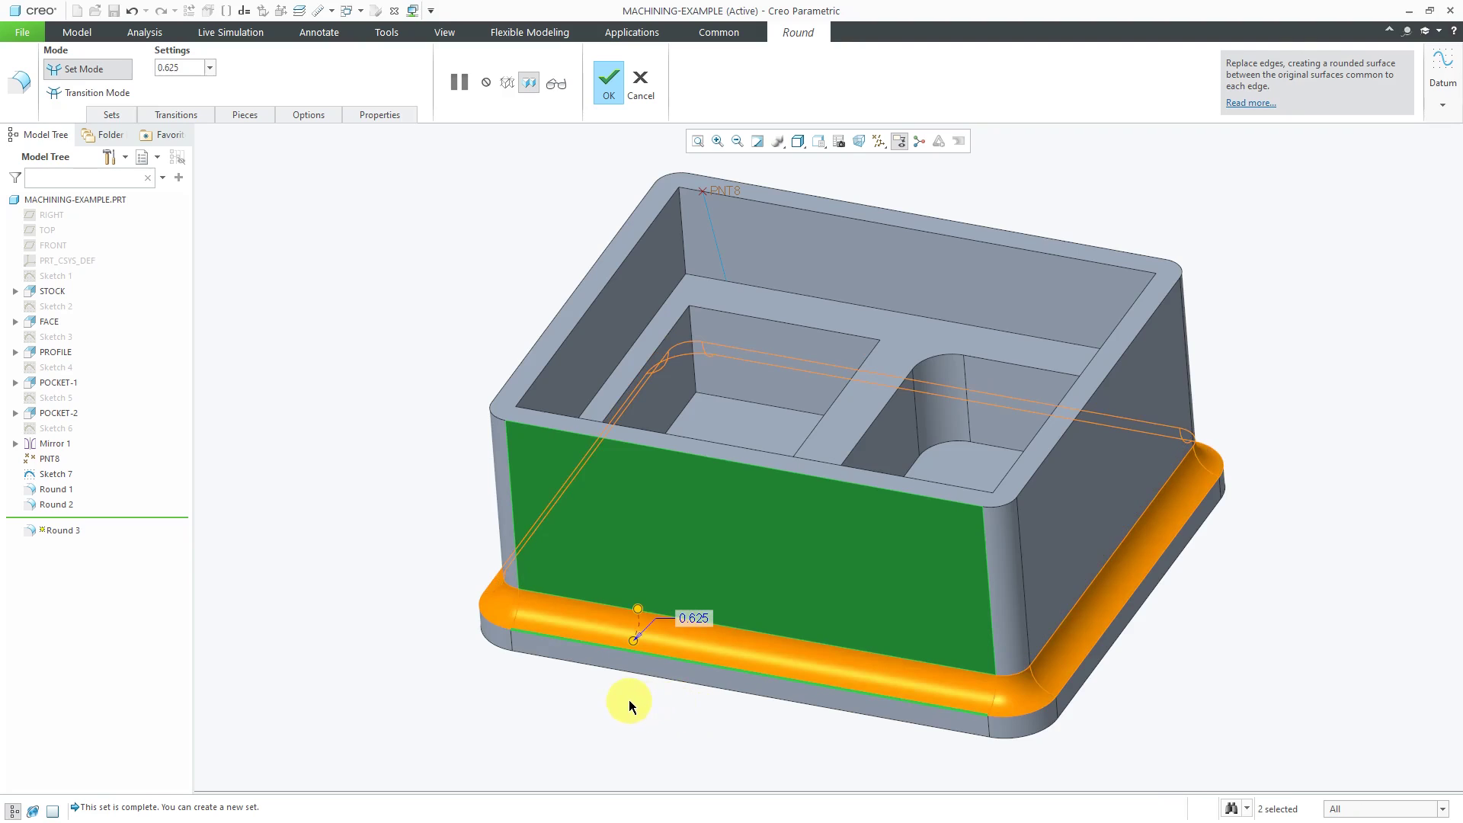
# Review the transitions, pieces and set references of the round around the base plate, and complete the round
pyautogui.moveTo(629, 700)
pyautogui.mouseDown(button='middle')
pyautogui.moveTo(696, 670)
pyautogui.moveTo(630, 693)
pyautogui.moveTo(632, 709)
pyautogui.mouseUp(button='middle')
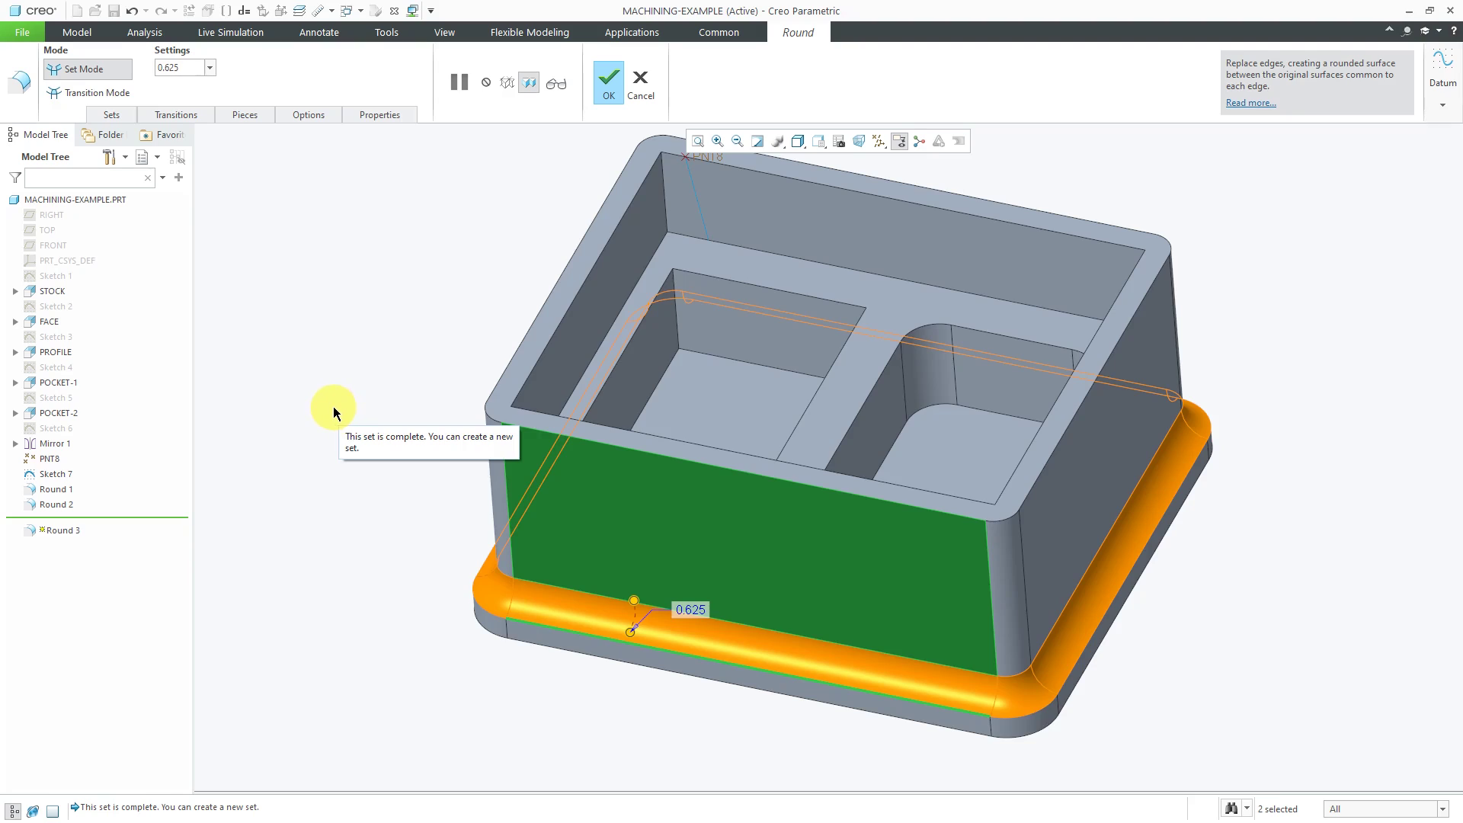
pyautogui.click(183, 114)
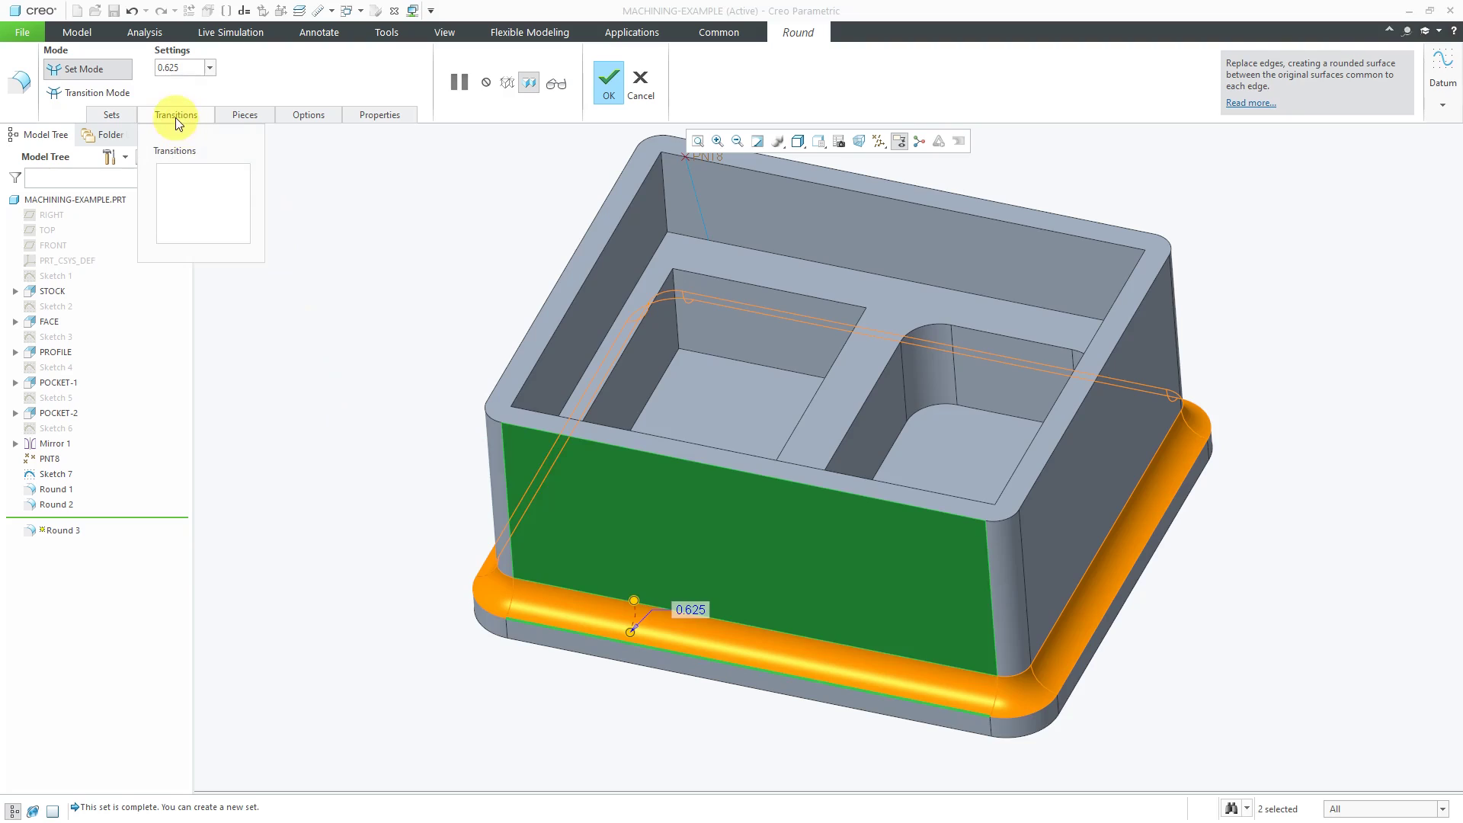
pyautogui.click(107, 92)
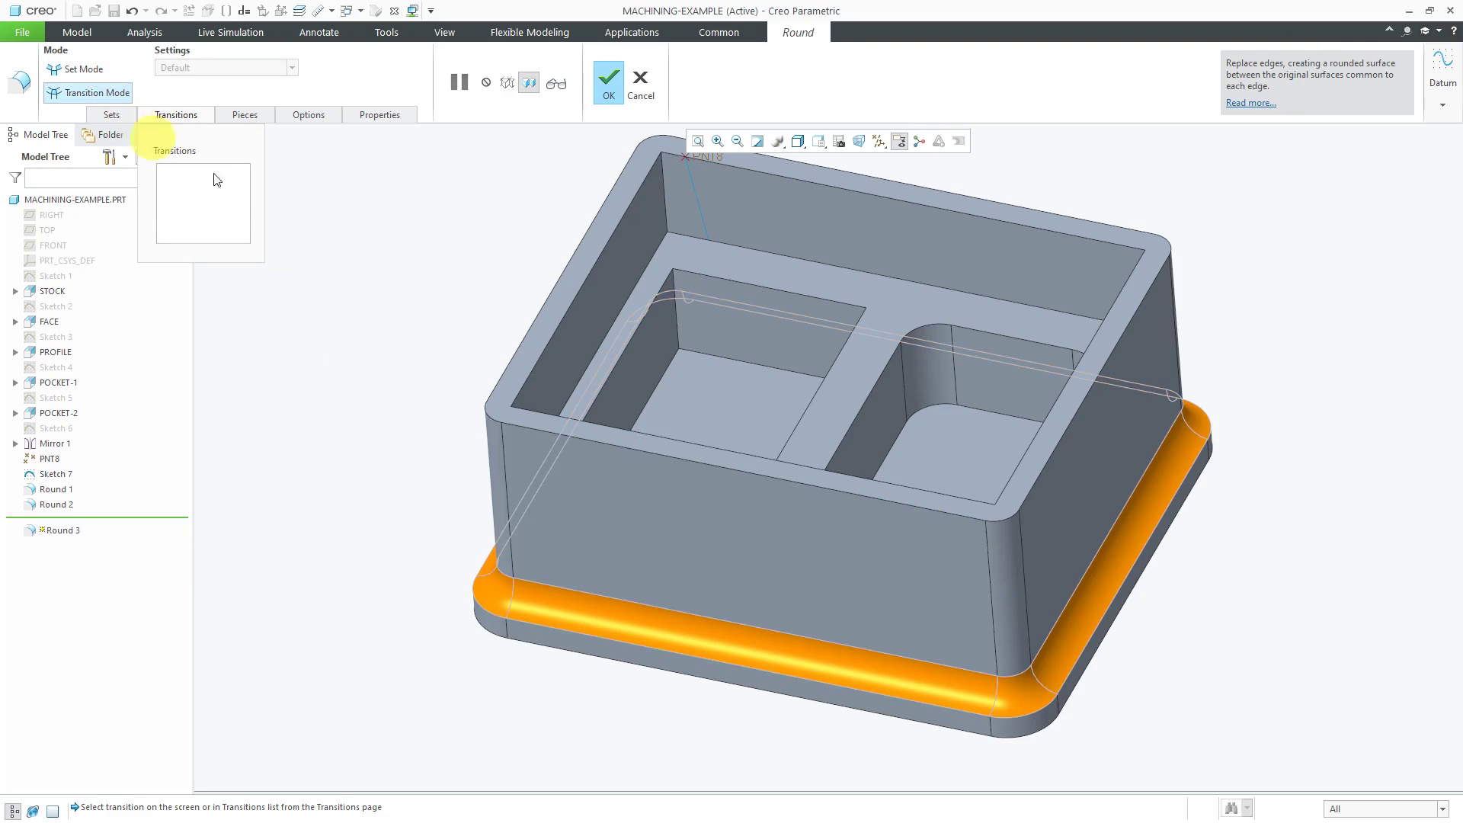
pyautogui.rightClick(1027, 693)
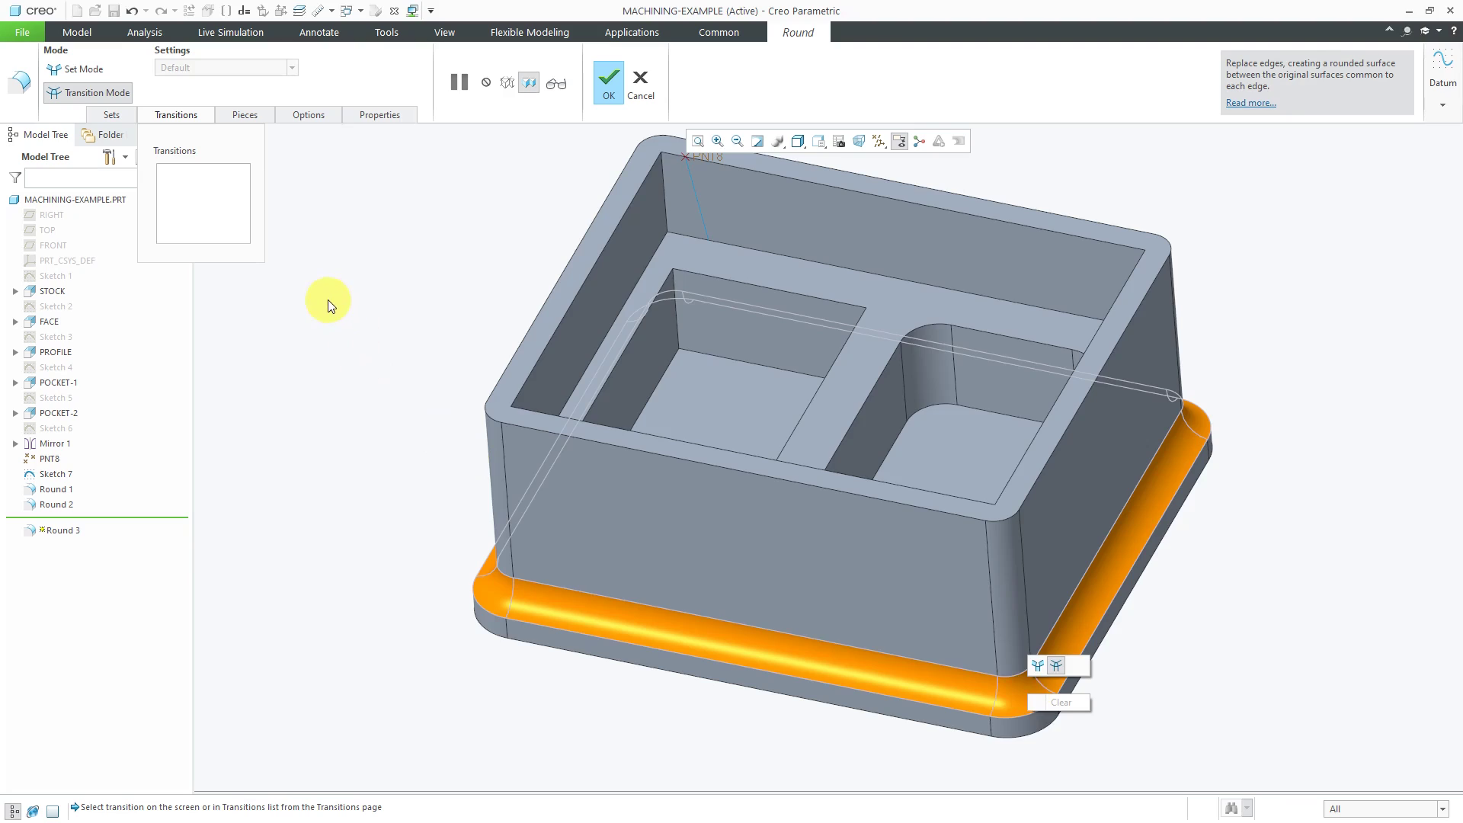
pyautogui.click(236, 116)
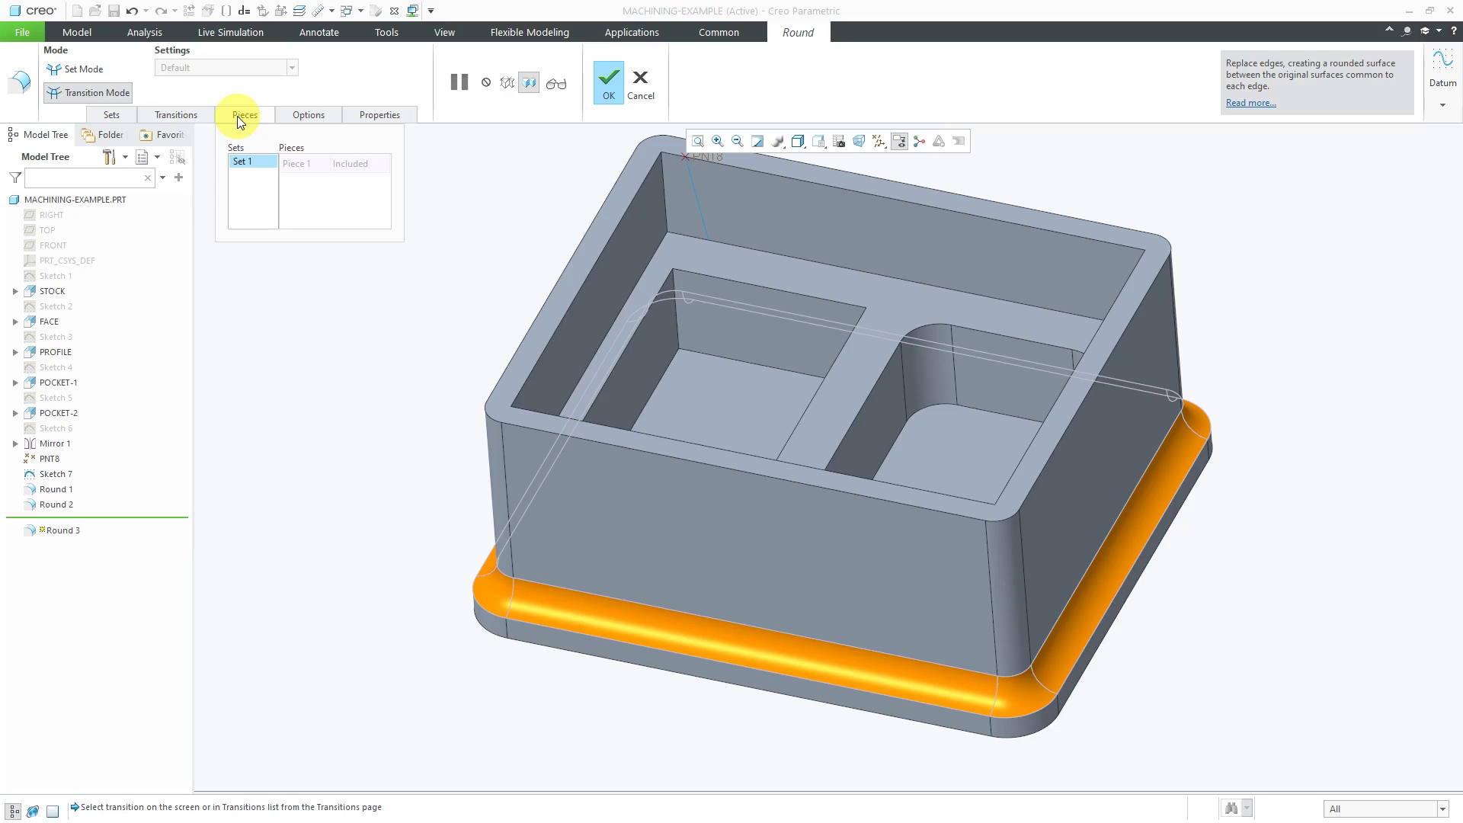
pyautogui.click(76, 68)
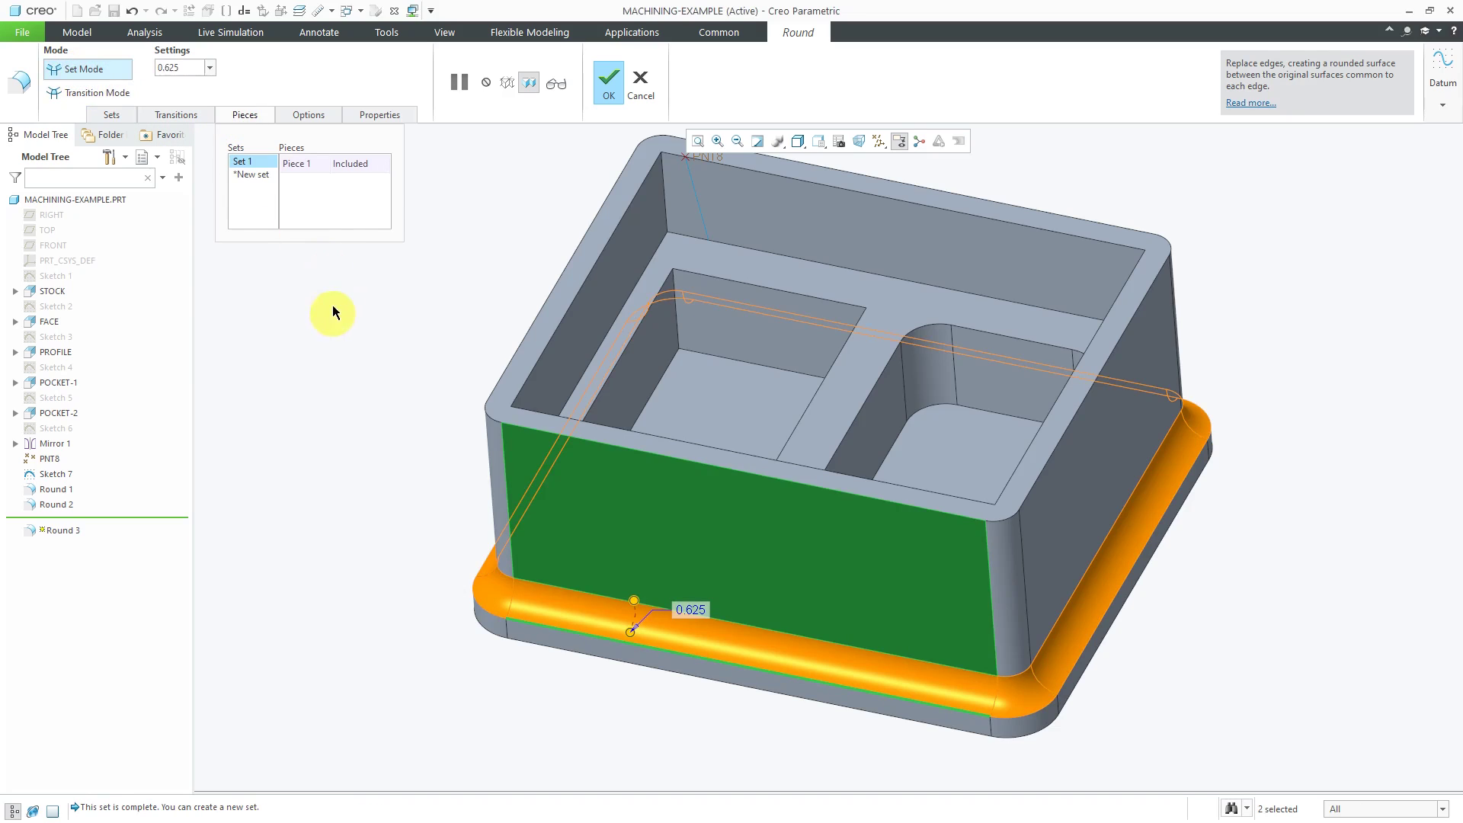
pyautogui.click(113, 115)
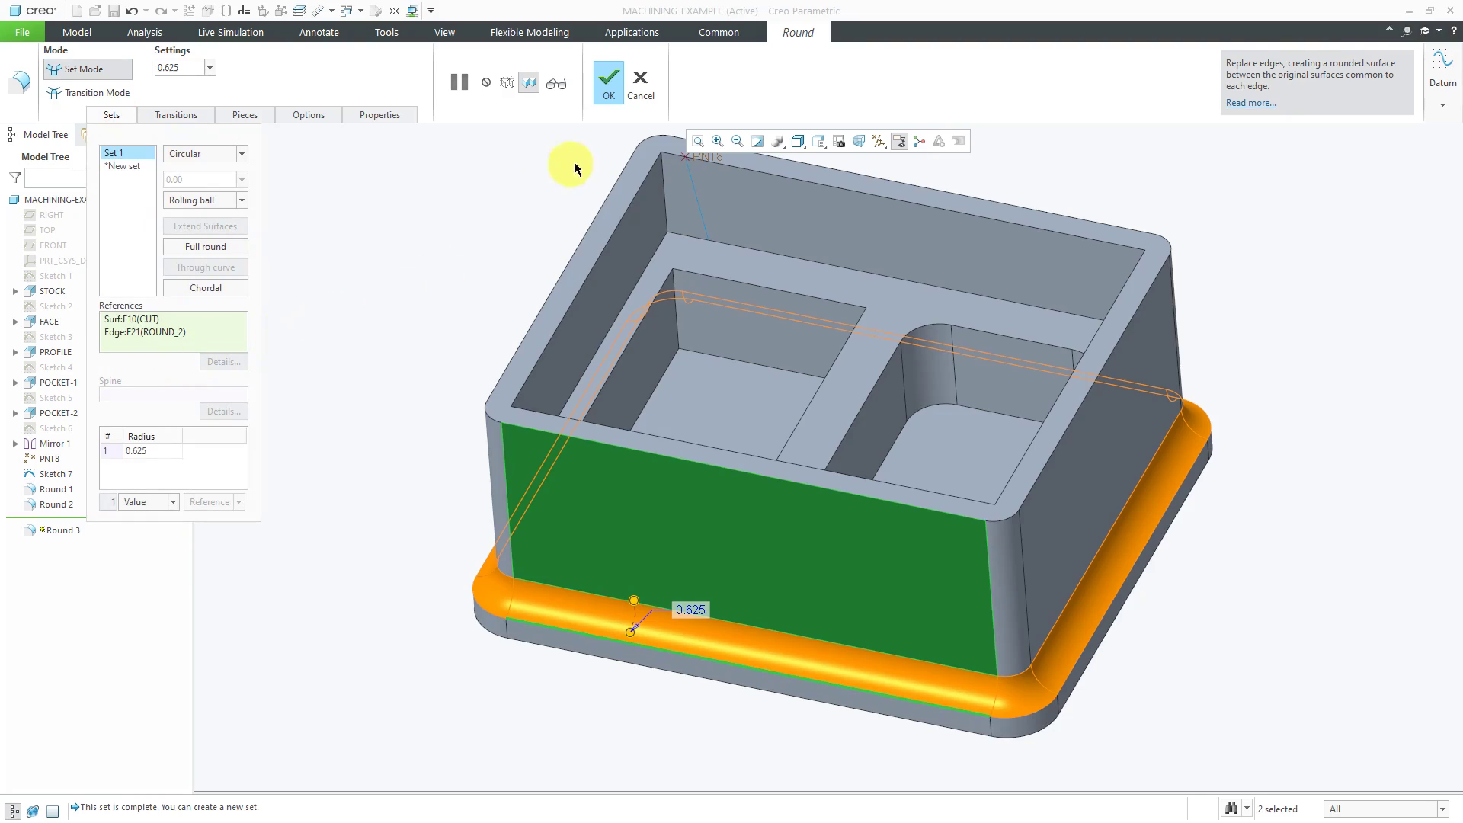
pyautogui.click(606, 85)
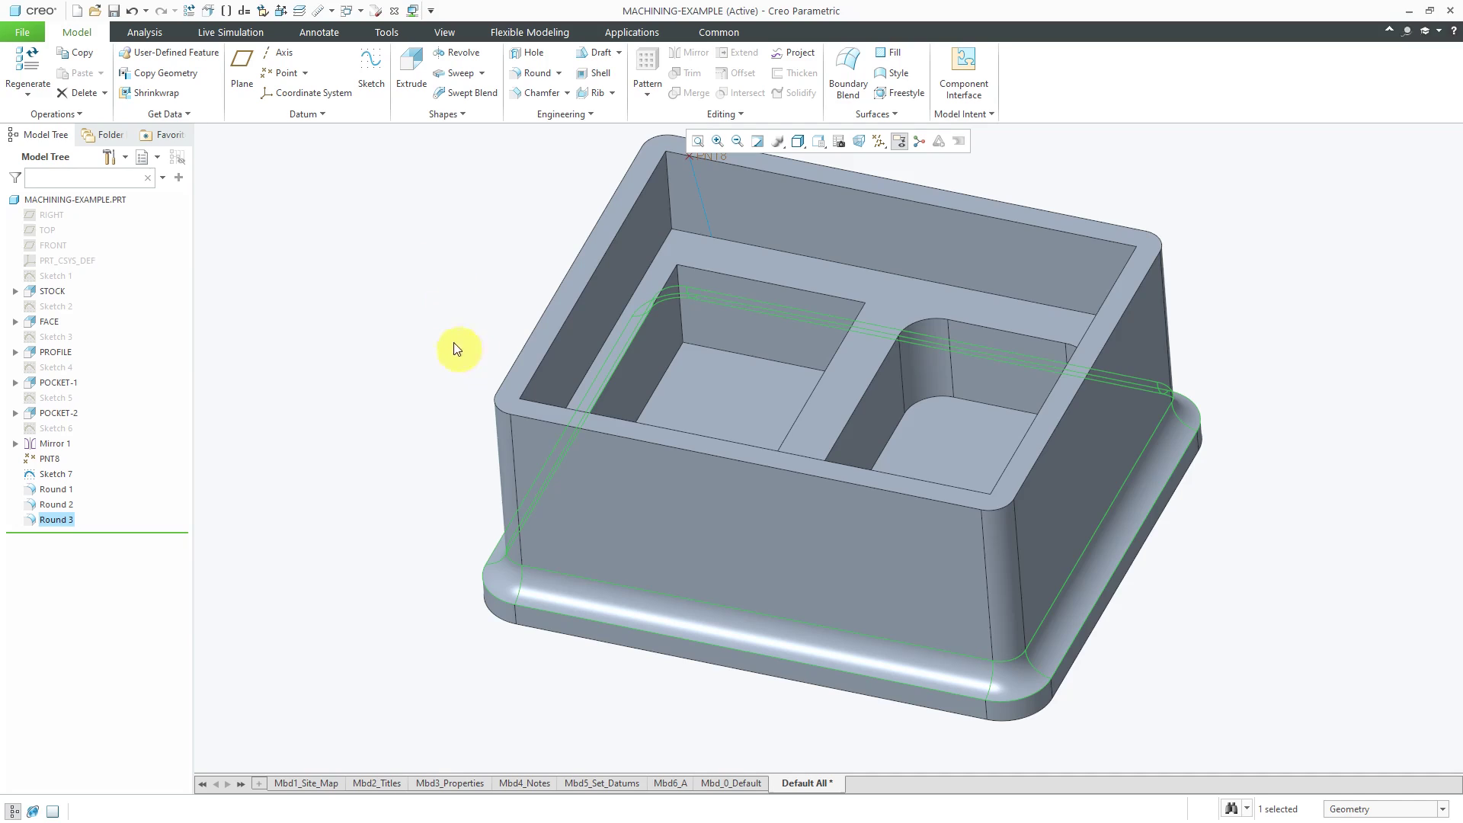
# Start a round on the vertical corner edges of the large upper pocket using their intent edge reference, and set its radius to 0.5
pyautogui.scroll(-2, 541, 533)
pyautogui.scroll(3, 713, 198)
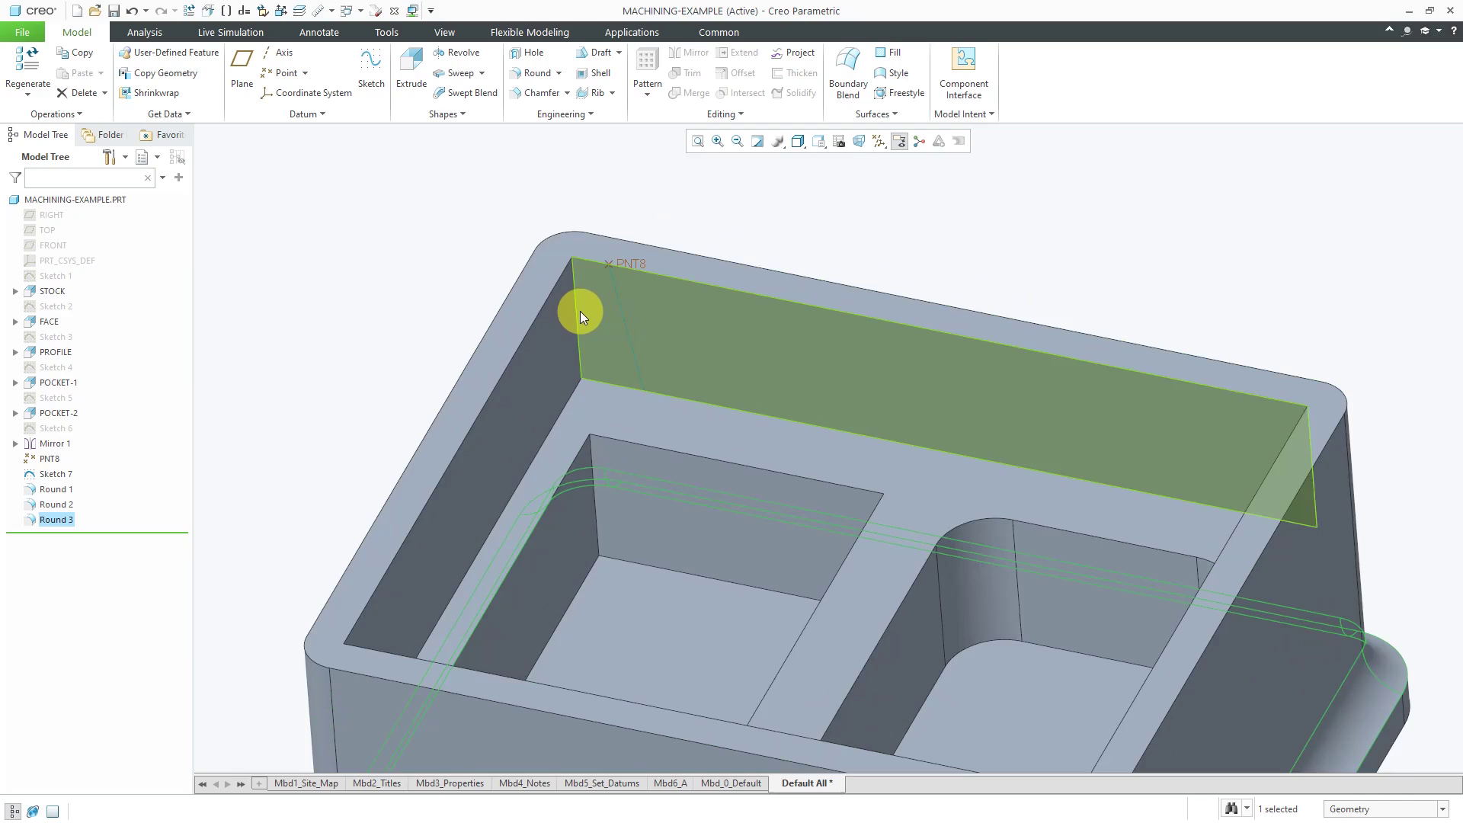
pyautogui.click(540, 74)
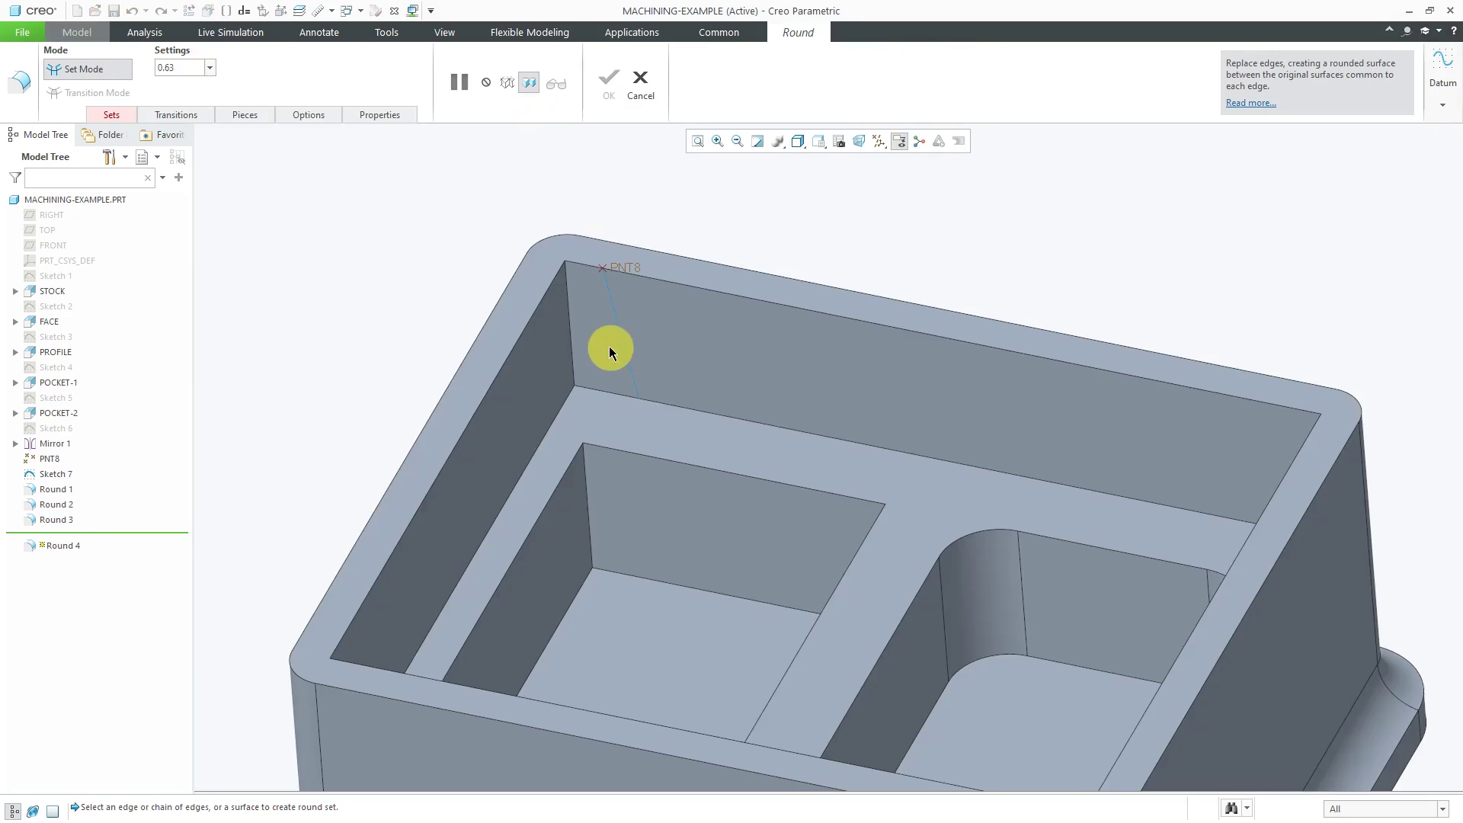
pyautogui.click(573, 338)
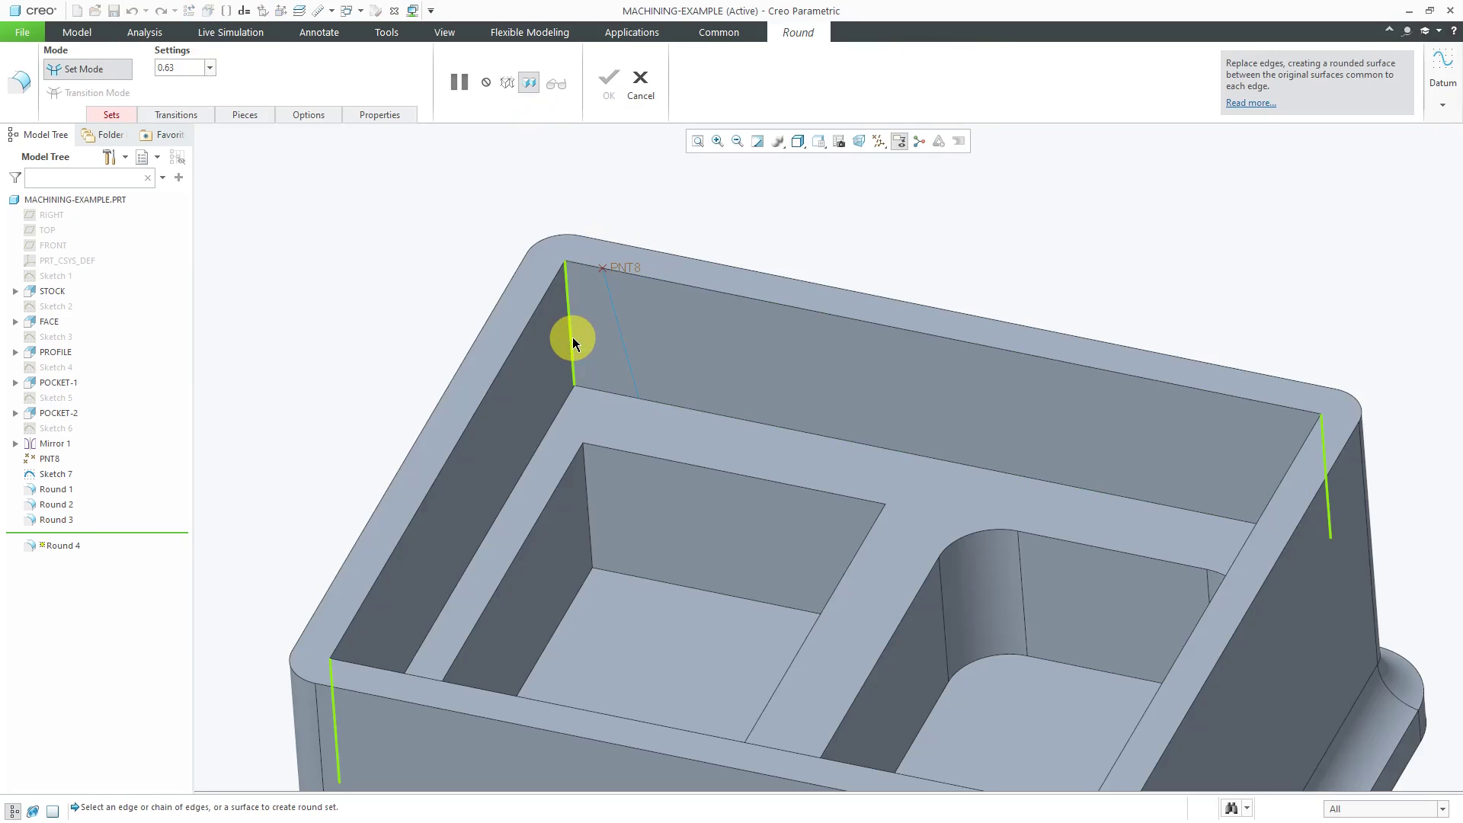
pyautogui.click(573, 339)
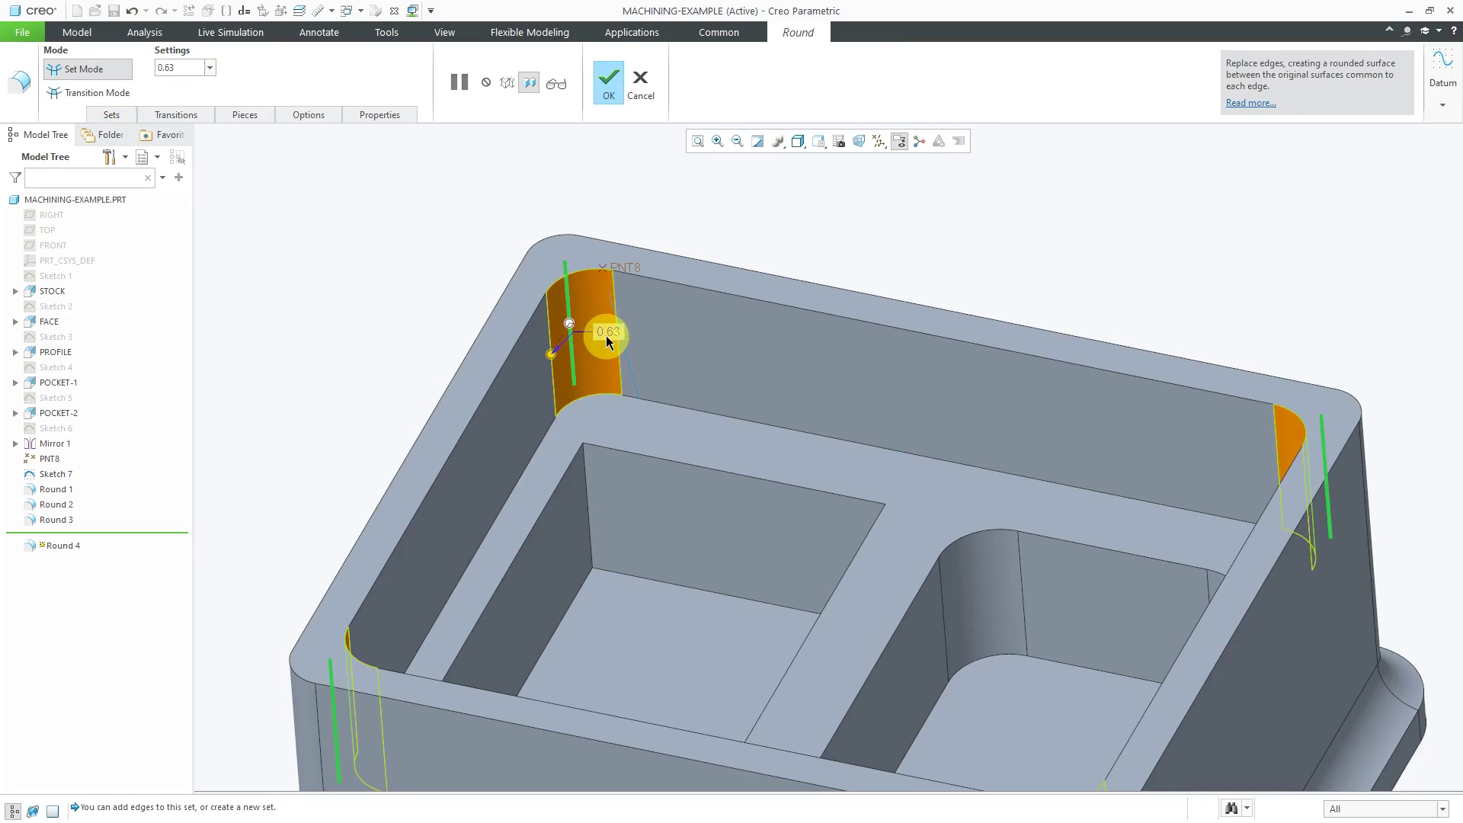
pyautogui.doubleClick(606, 332)
pyautogui.write('0.5')
pyautogui.press('Return')
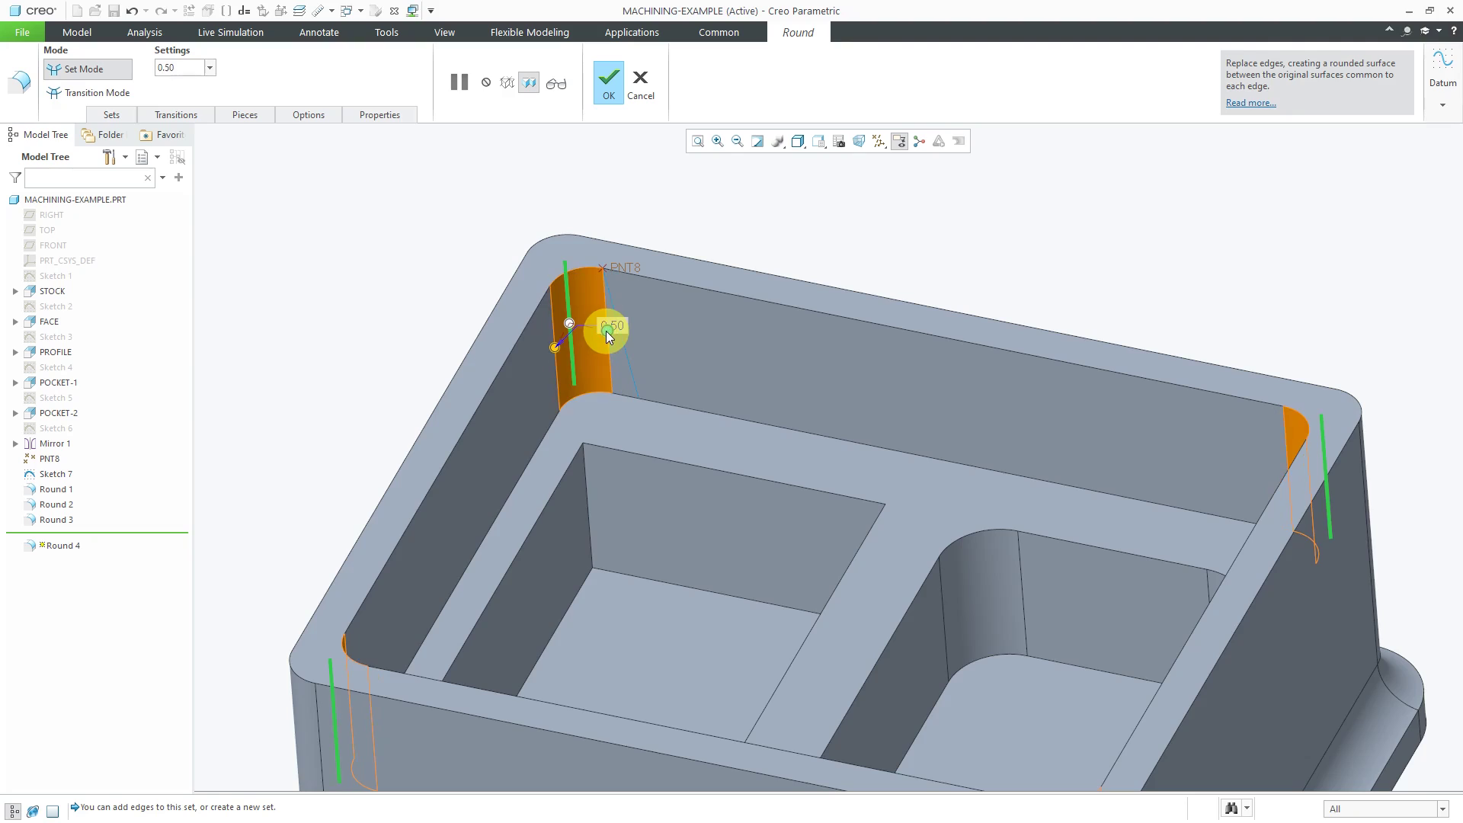
# Complete the pocket corner round, and add a 0.50 surface-to-surface round between the upper pocket's back wall and floor
pyautogui.middleClick(405, 226)
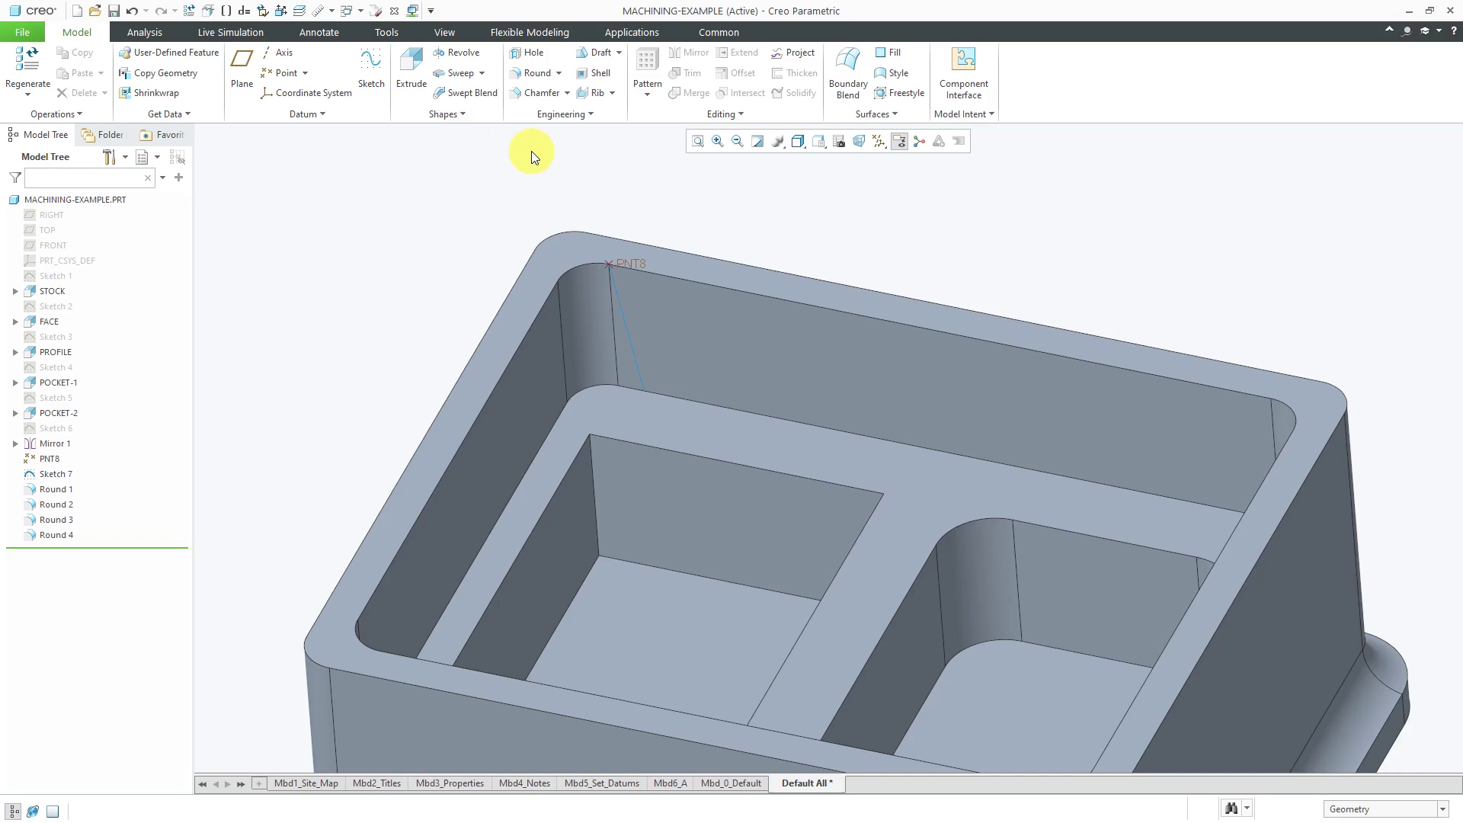
pyautogui.click(533, 75)
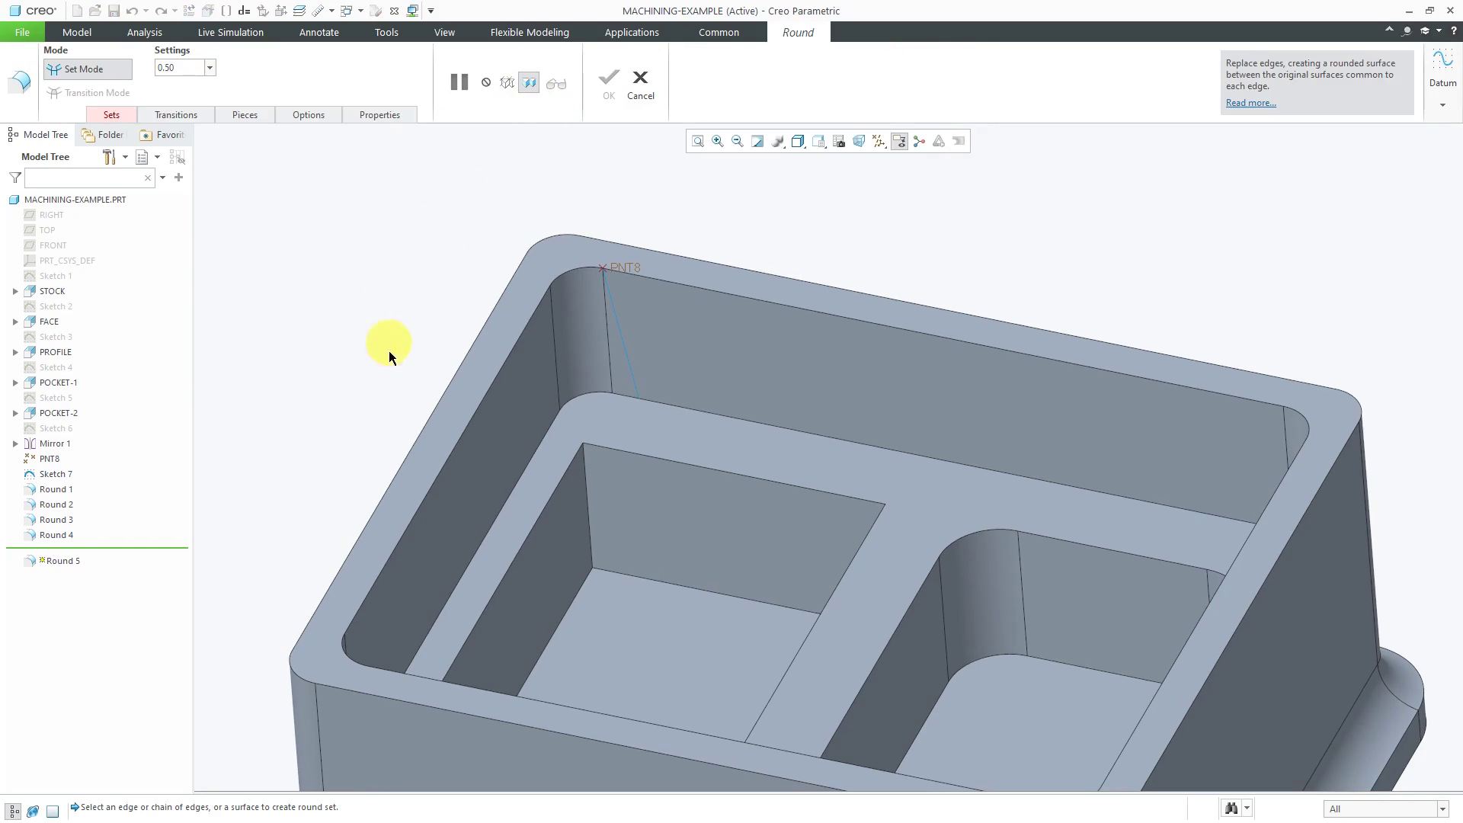
pyautogui.click(833, 384)
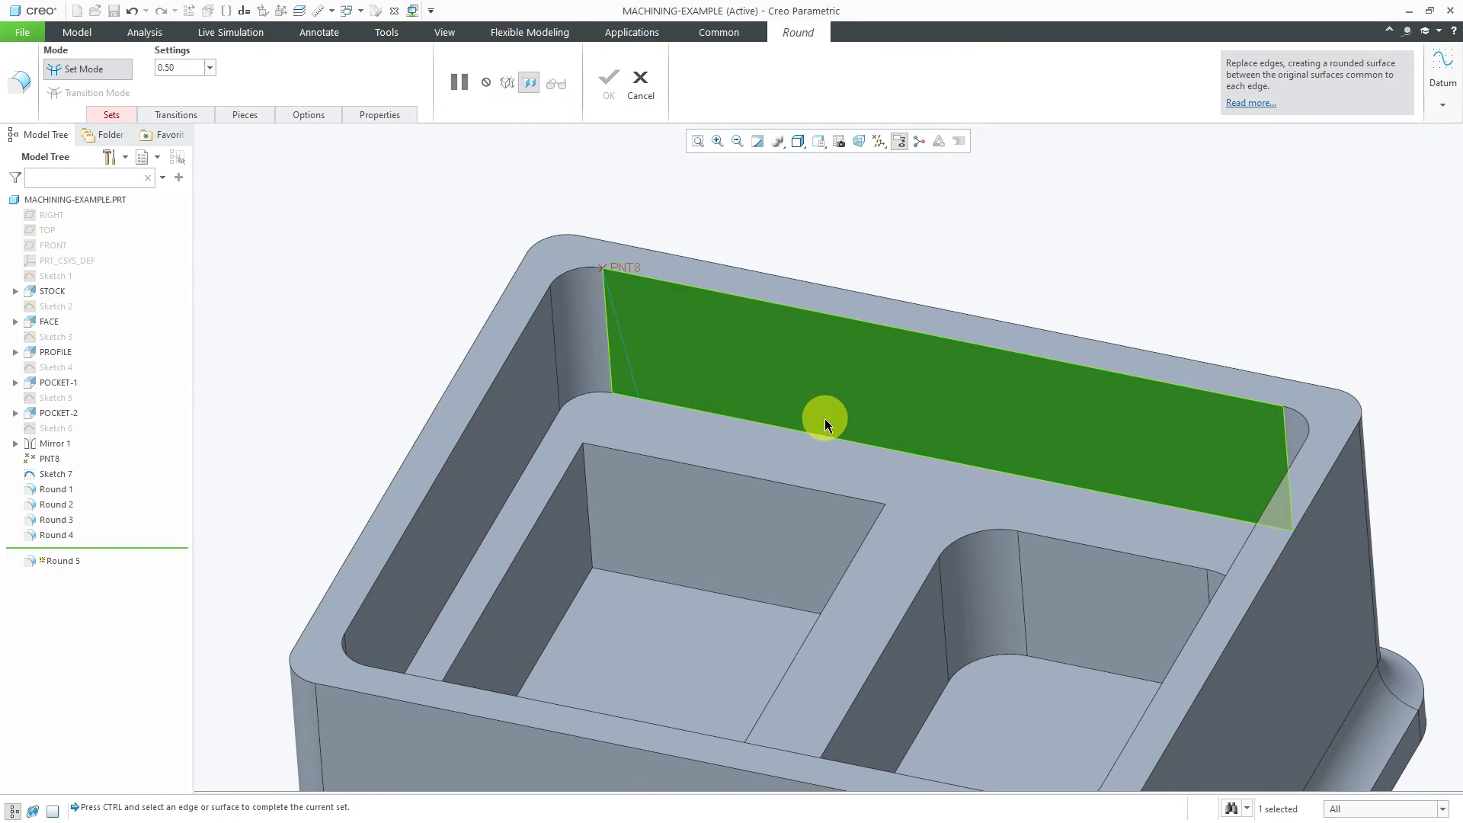
pyautogui.keyDown('ctrl'); pyautogui.click(821, 454); pyautogui.keyUp('ctrl')
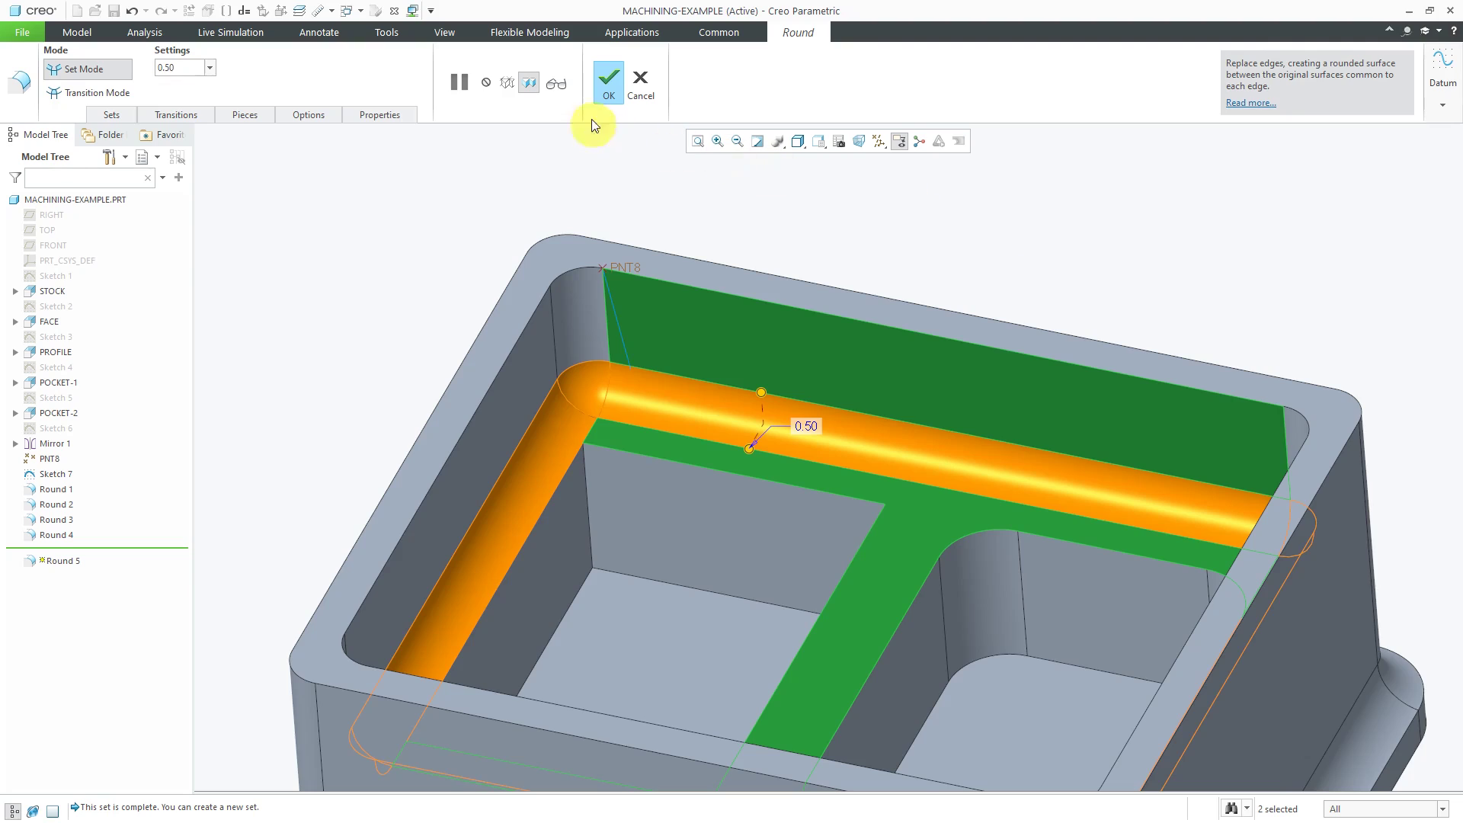
pyautogui.click(608, 83)
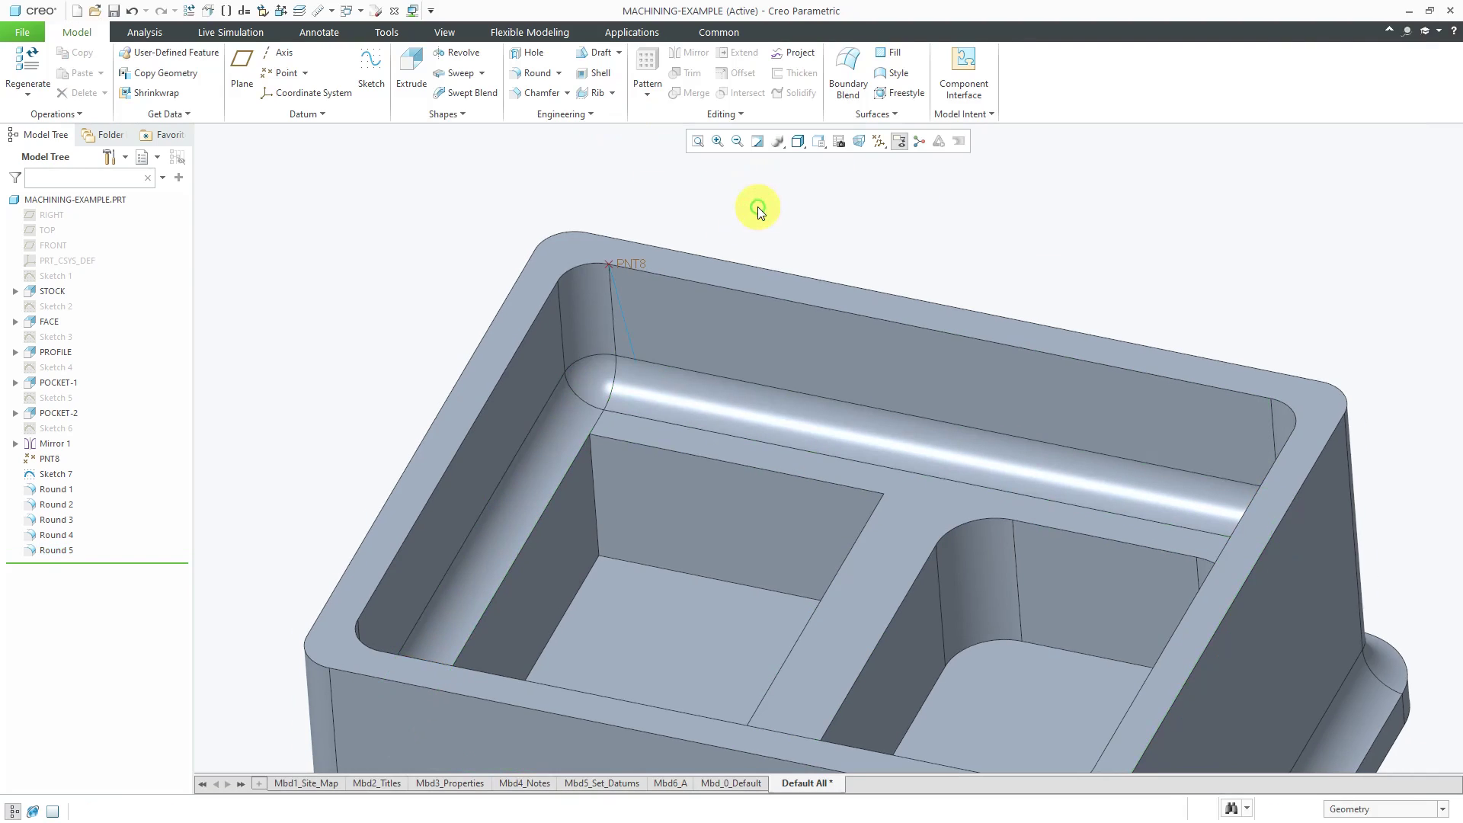
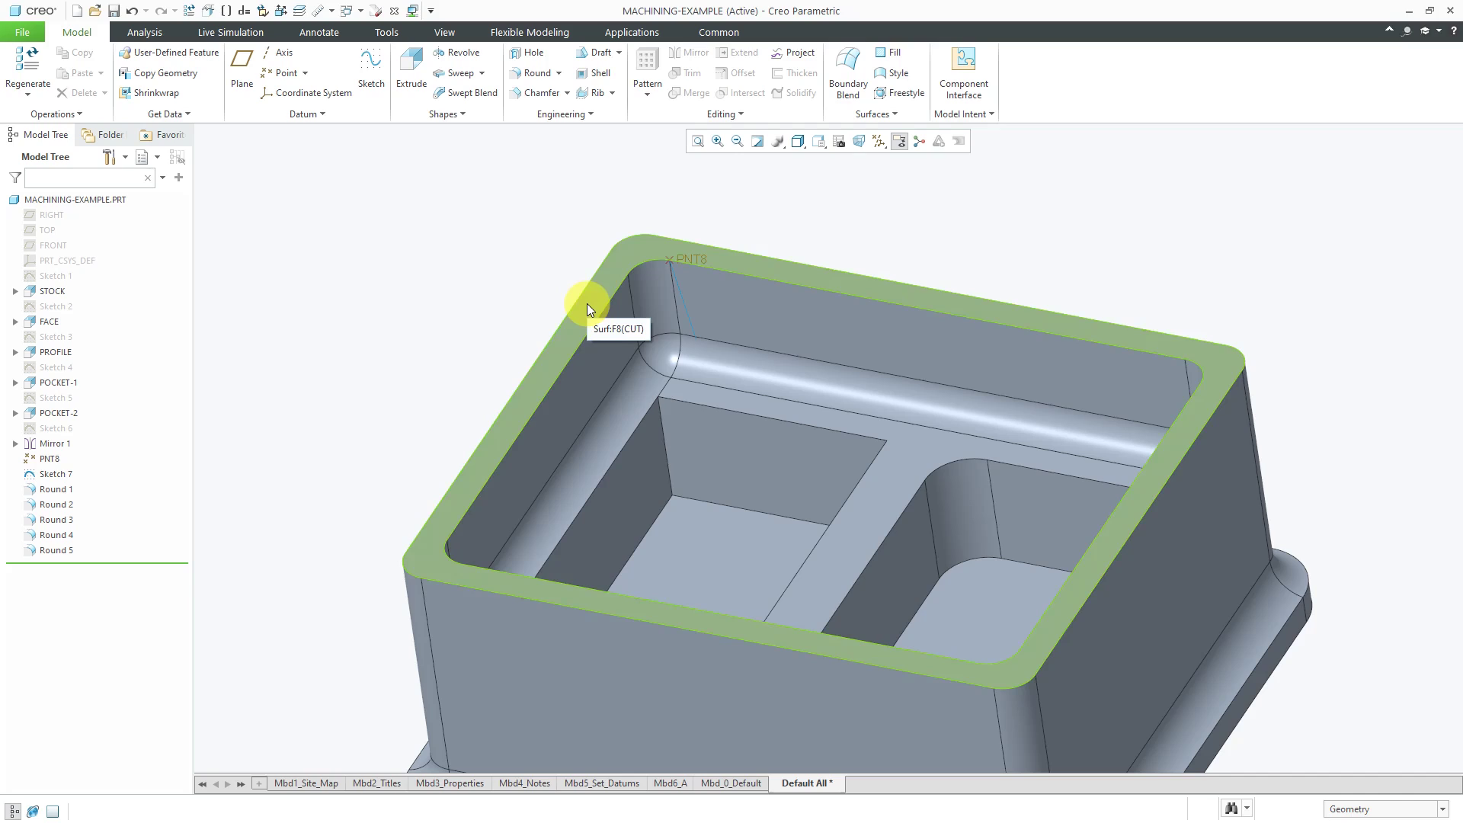
# Create a full round on the box's top rim from the inner and outer upper edges of its left side wall
pyautogui.click(525, 72)
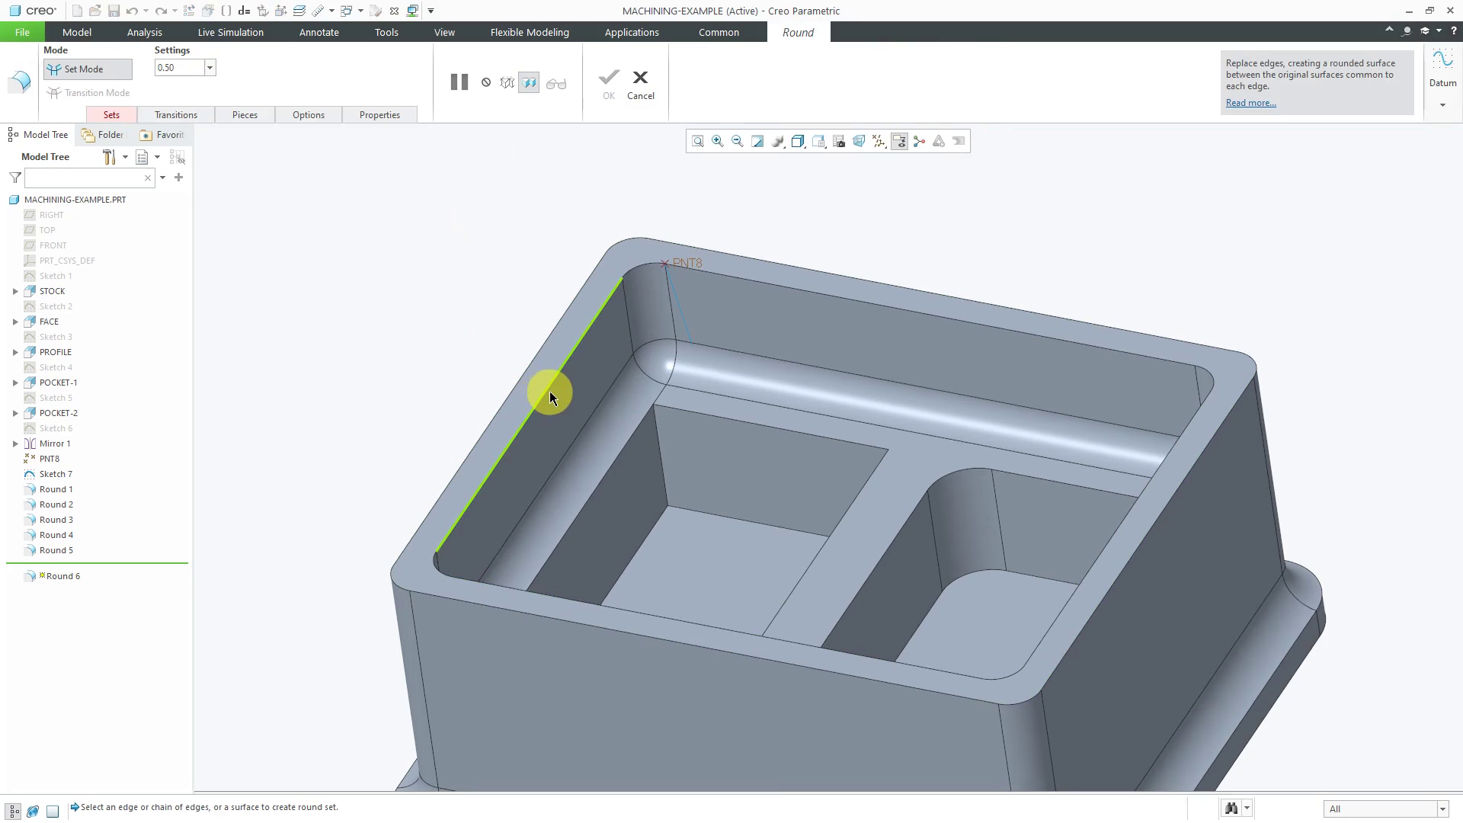
pyautogui.click(550, 391)
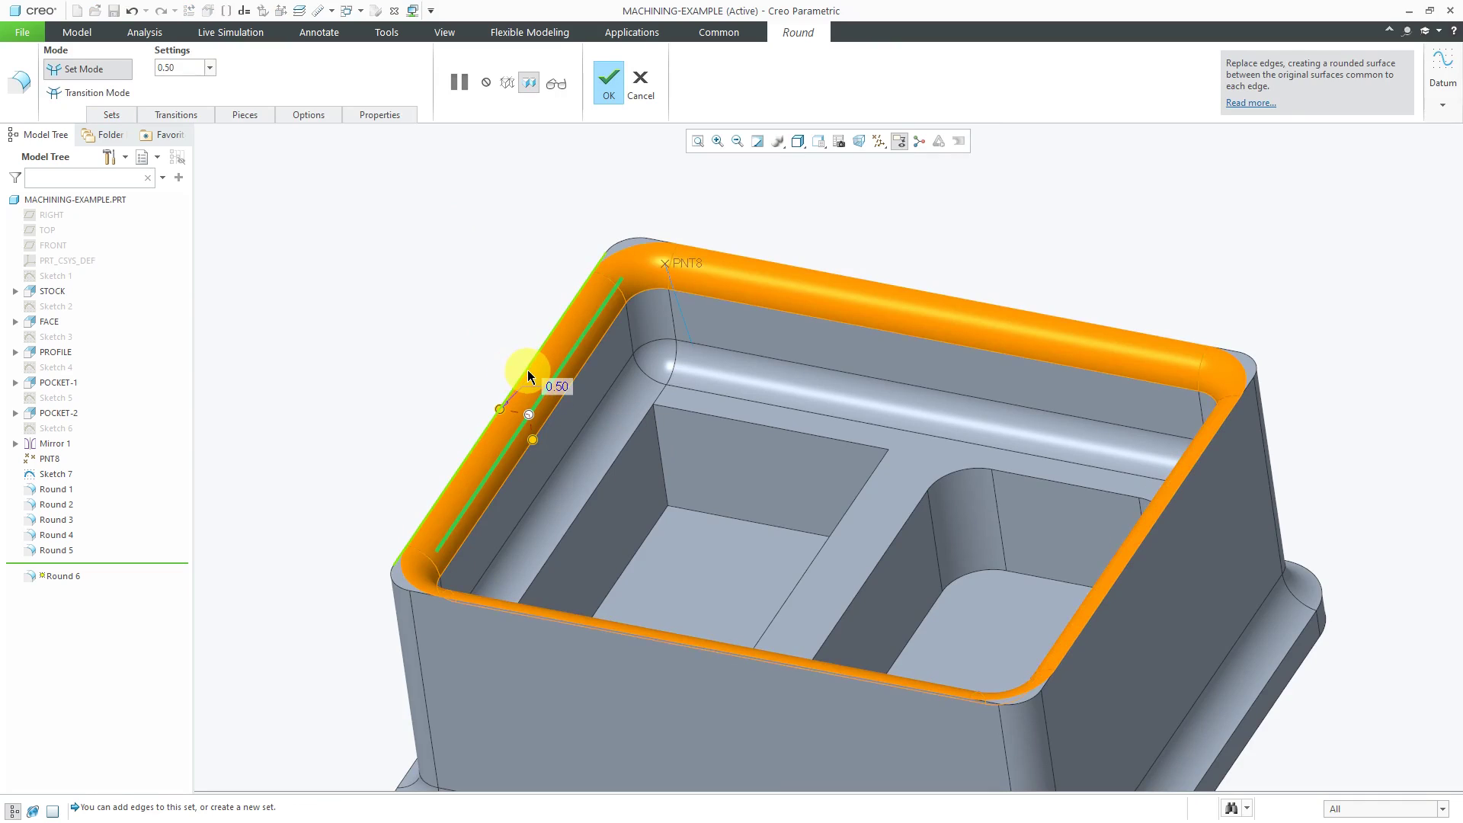
pyautogui.keyDown('ctrl'); pyautogui.click(525, 369); pyautogui.keyUp('ctrl')
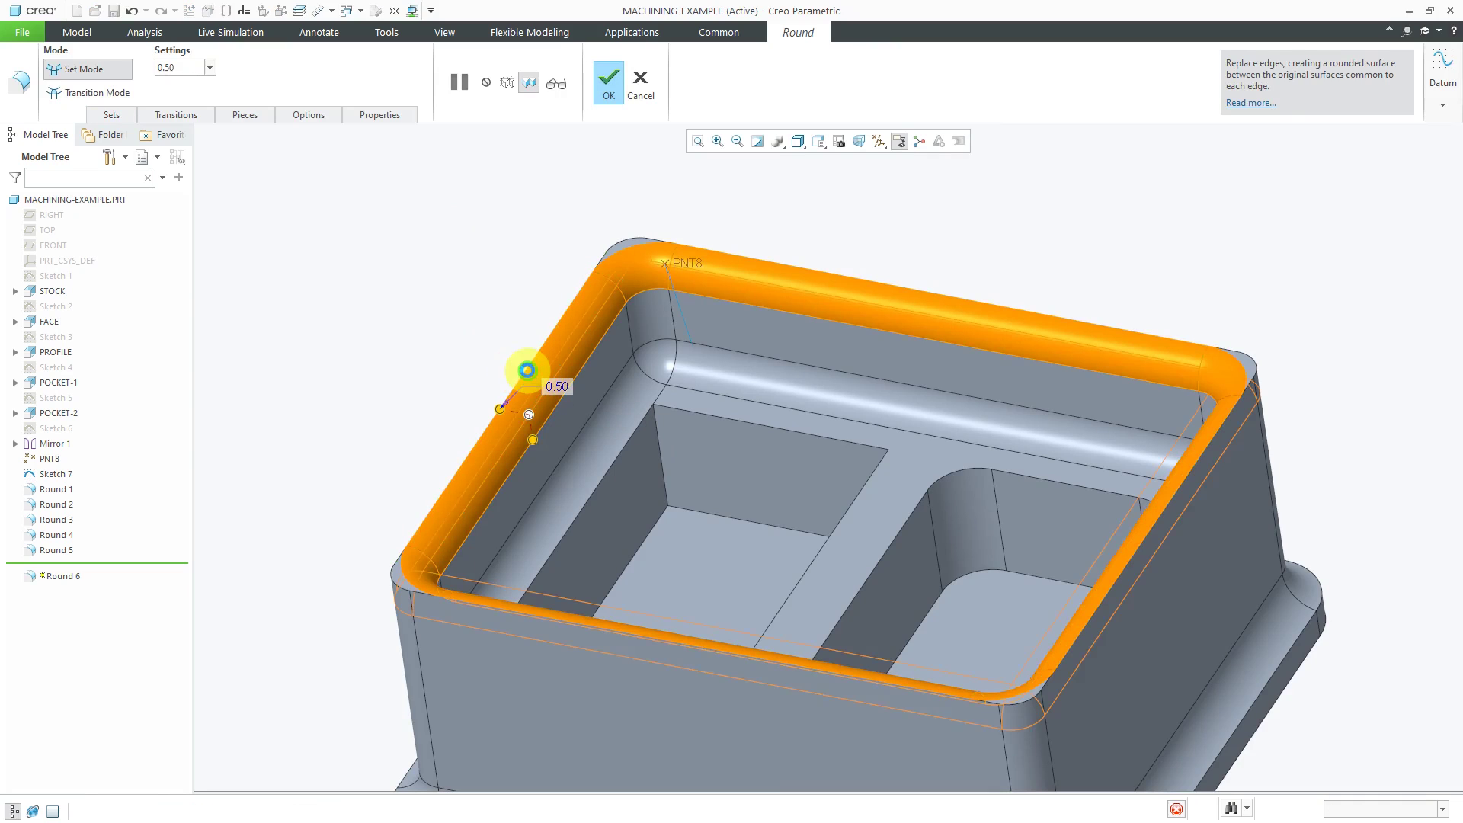
pyautogui.rightClick(425, 247)
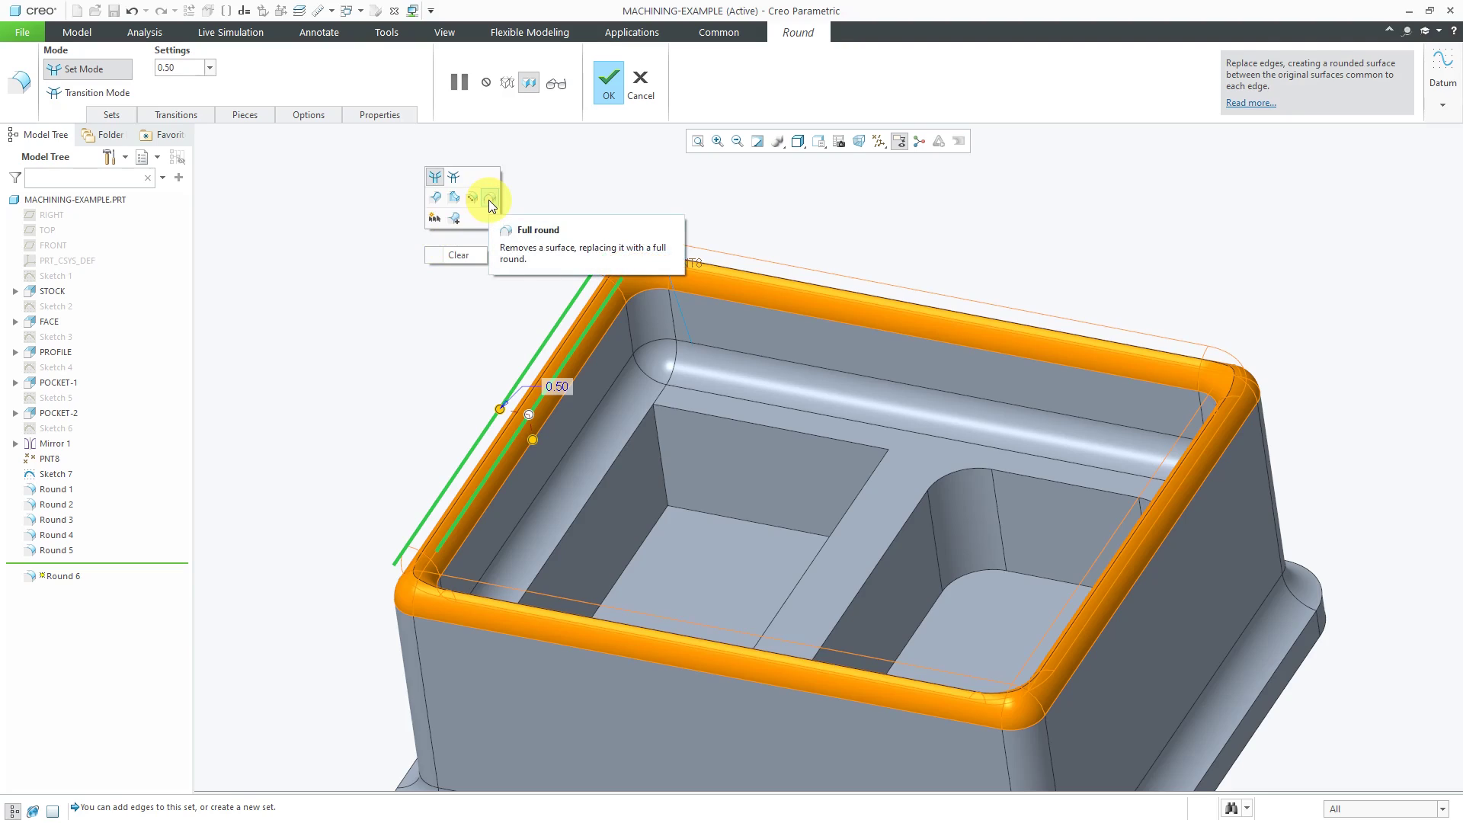
pyautogui.click(122, 113)
pyautogui.click(217, 248)
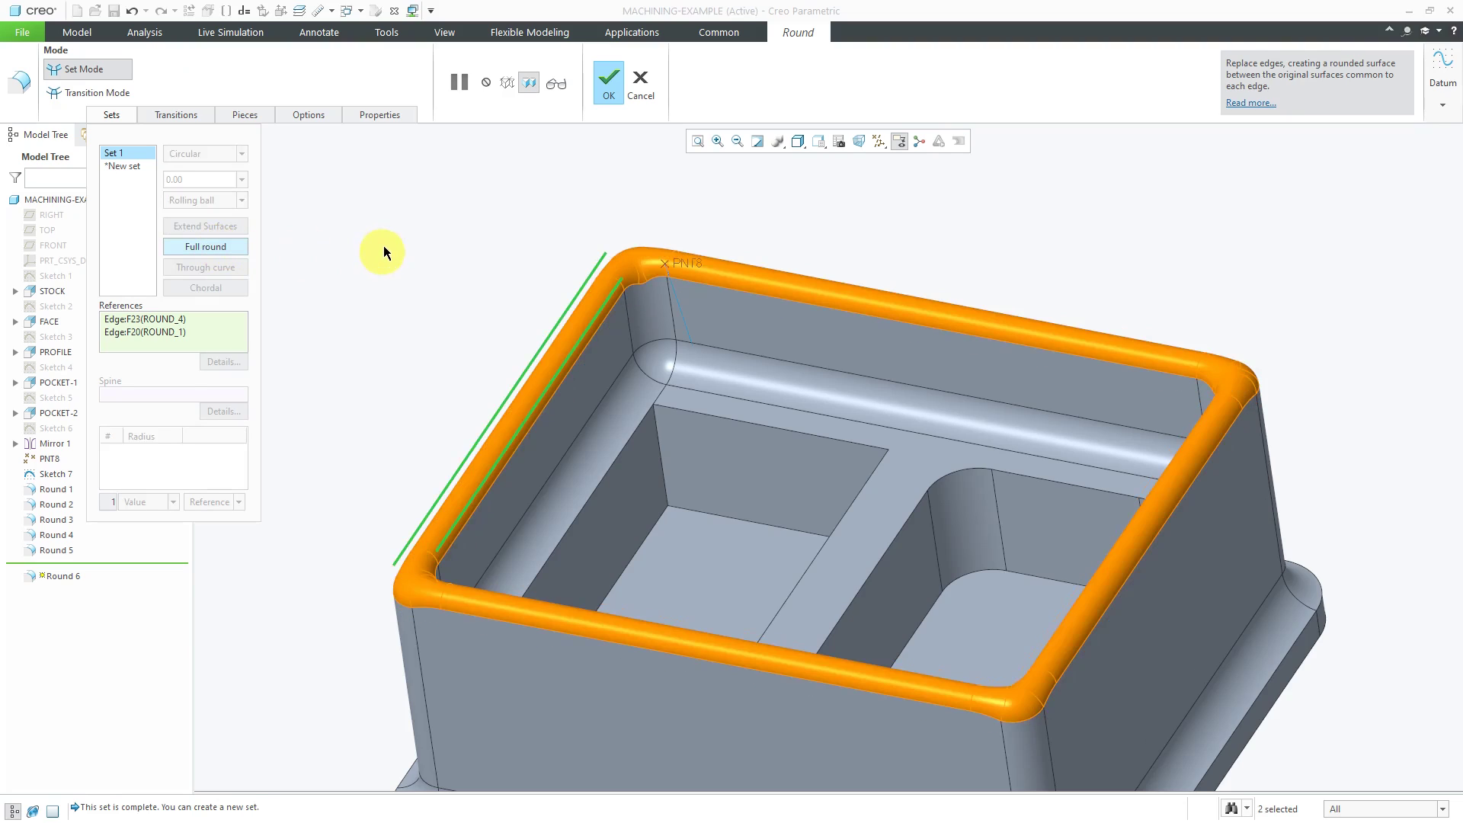
pyautogui.click(609, 83)
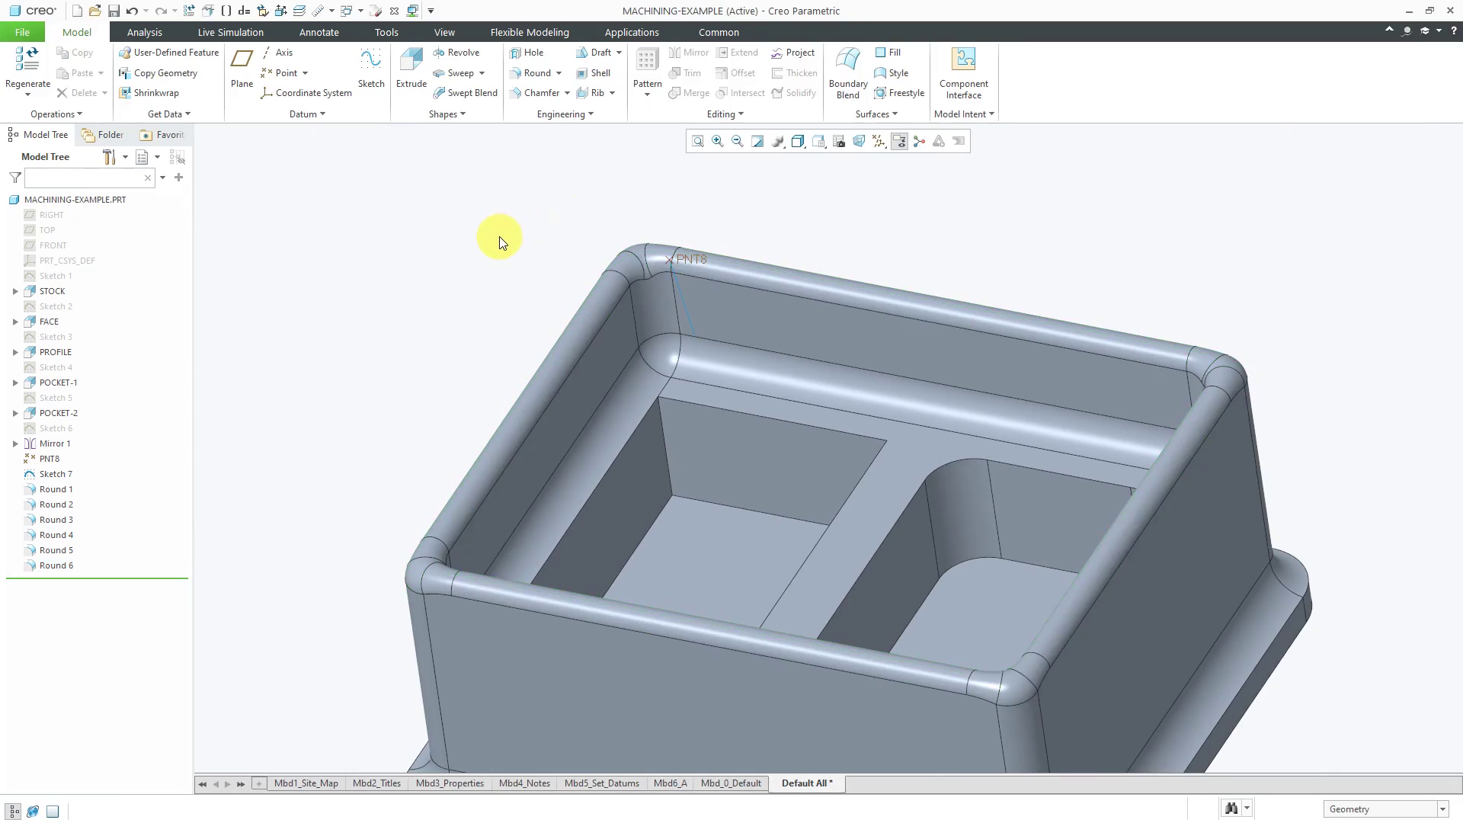
# Delete the edge-based full round, Round 6, from the box's top rim
pyautogui.moveTo(434, 313)
pyautogui.mouseDown(button='middle')
pyautogui.moveTo(484, 268)
pyautogui.moveTo(490, 307)
pyautogui.mouseUp(button='middle')
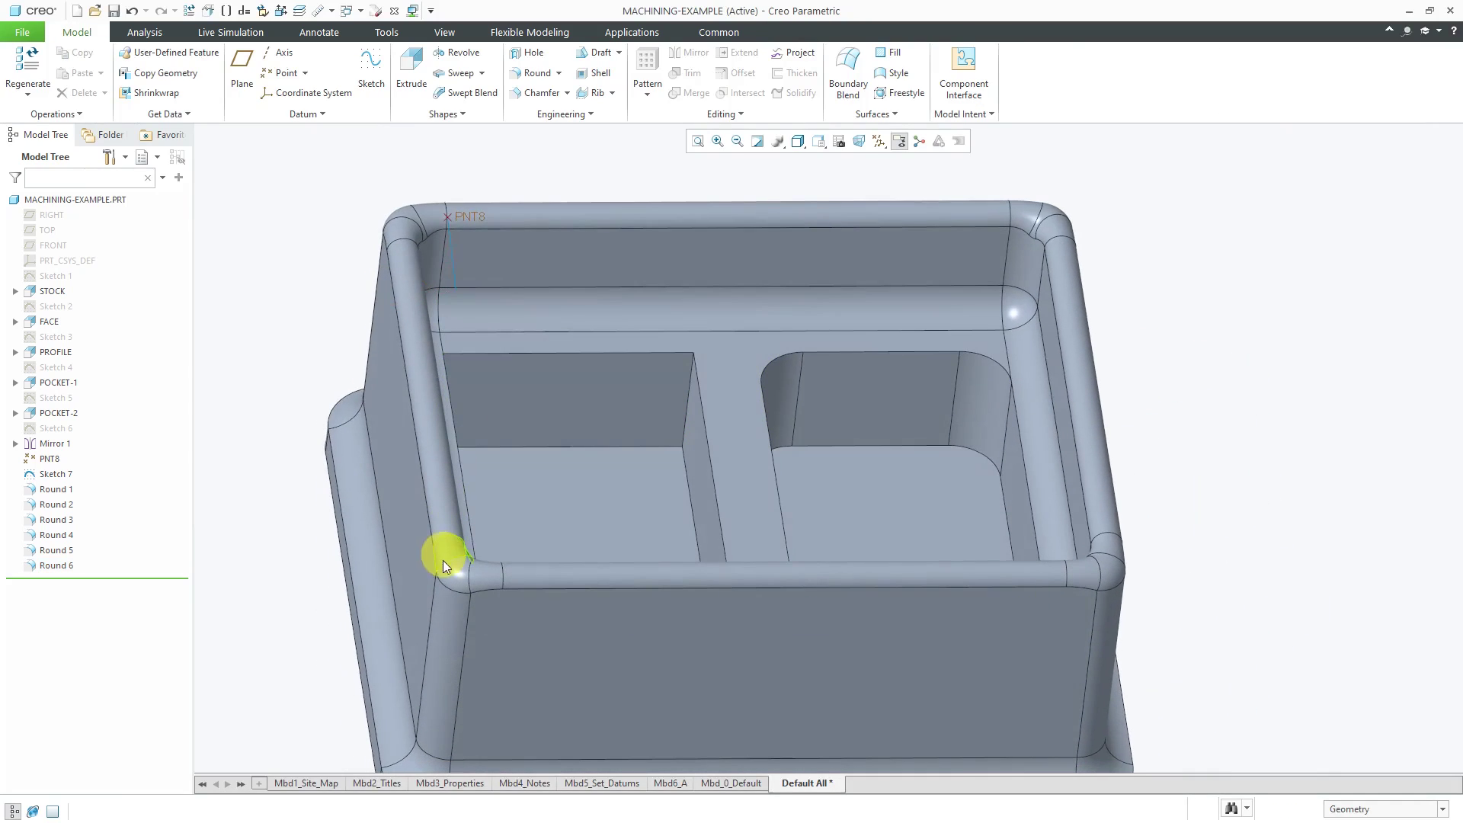
pyautogui.moveTo(483, 591)
pyautogui.mouseDown(button='middle')
pyautogui.moveTo(425, 558)
pyautogui.moveTo(456, 613)
pyautogui.mouseUp(button='middle')
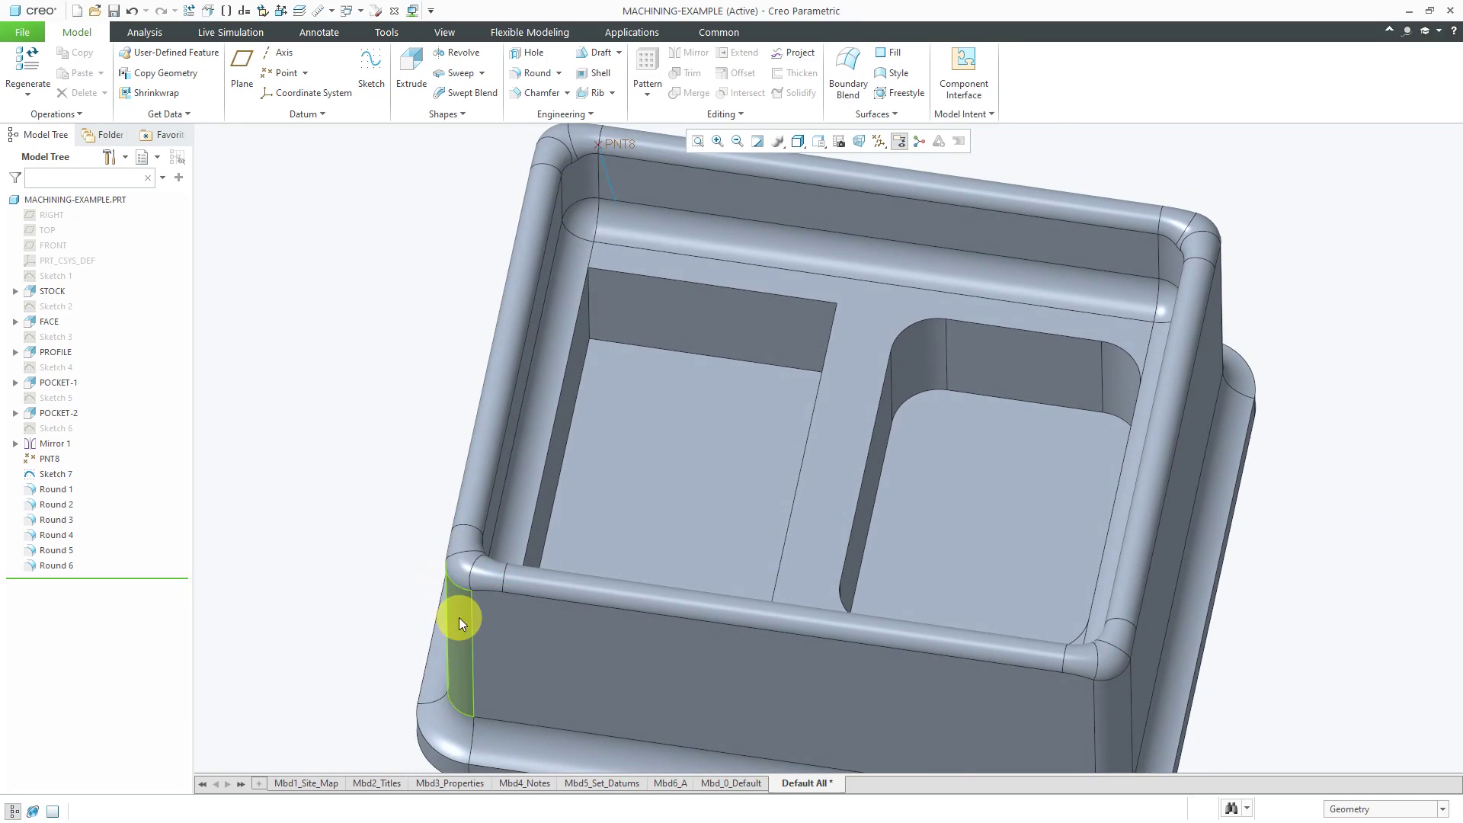
pyautogui.scroll(-2, 458, 614)
pyautogui.click(61, 565)
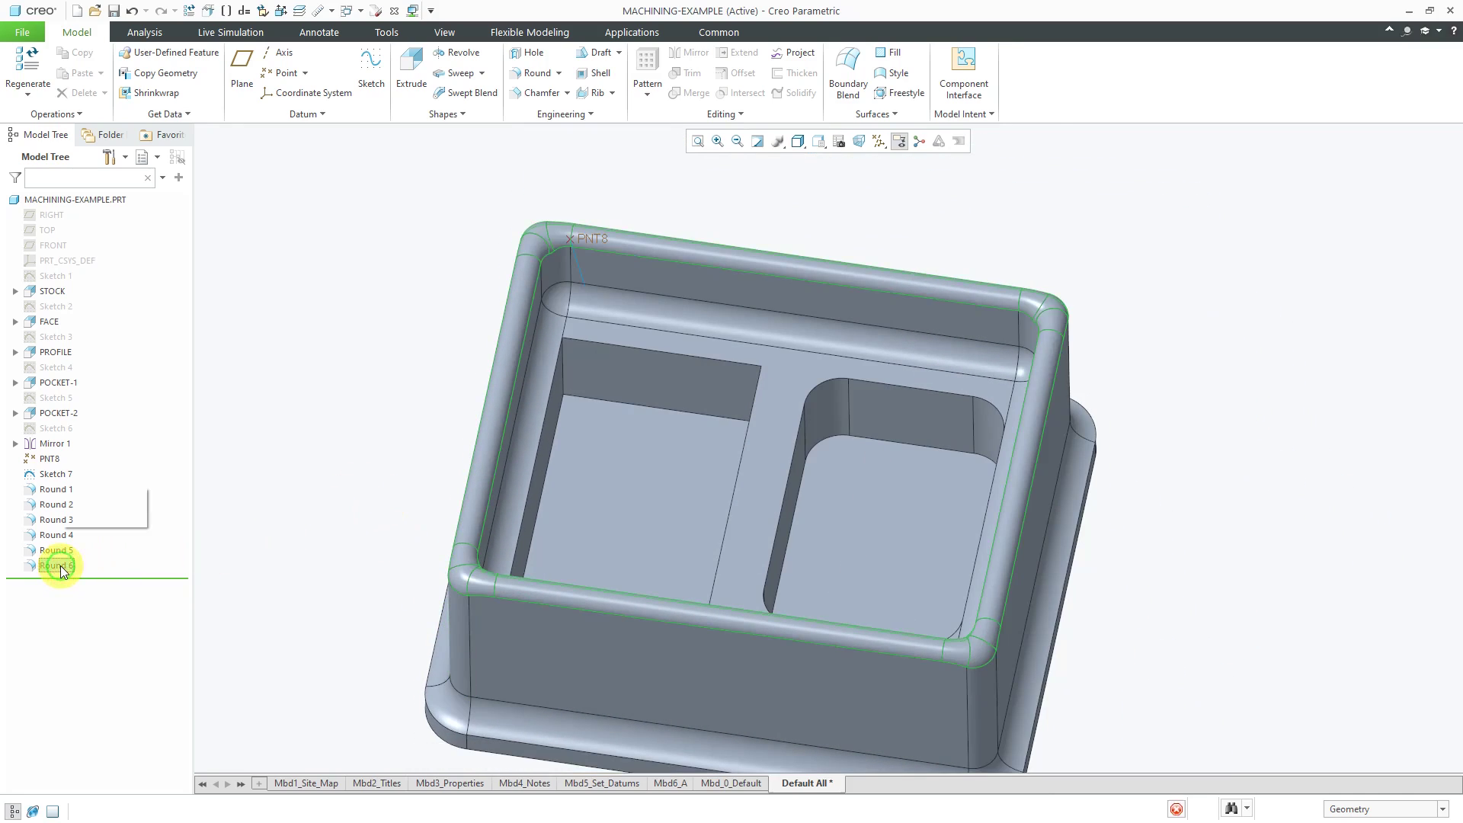
pyautogui.rightClick(61, 566)
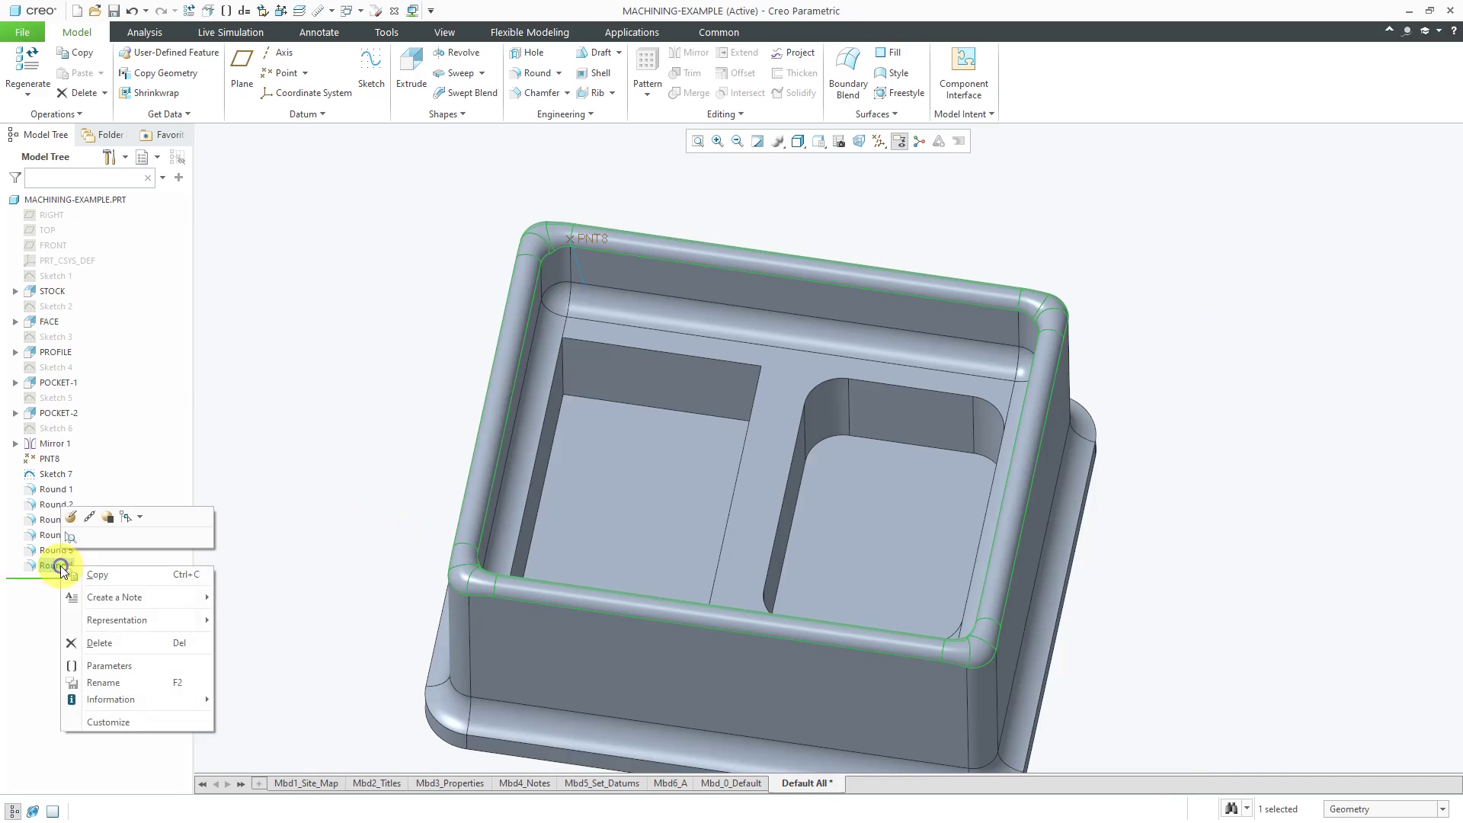
pyautogui.click(110, 643)
pyautogui.click(685, 436)
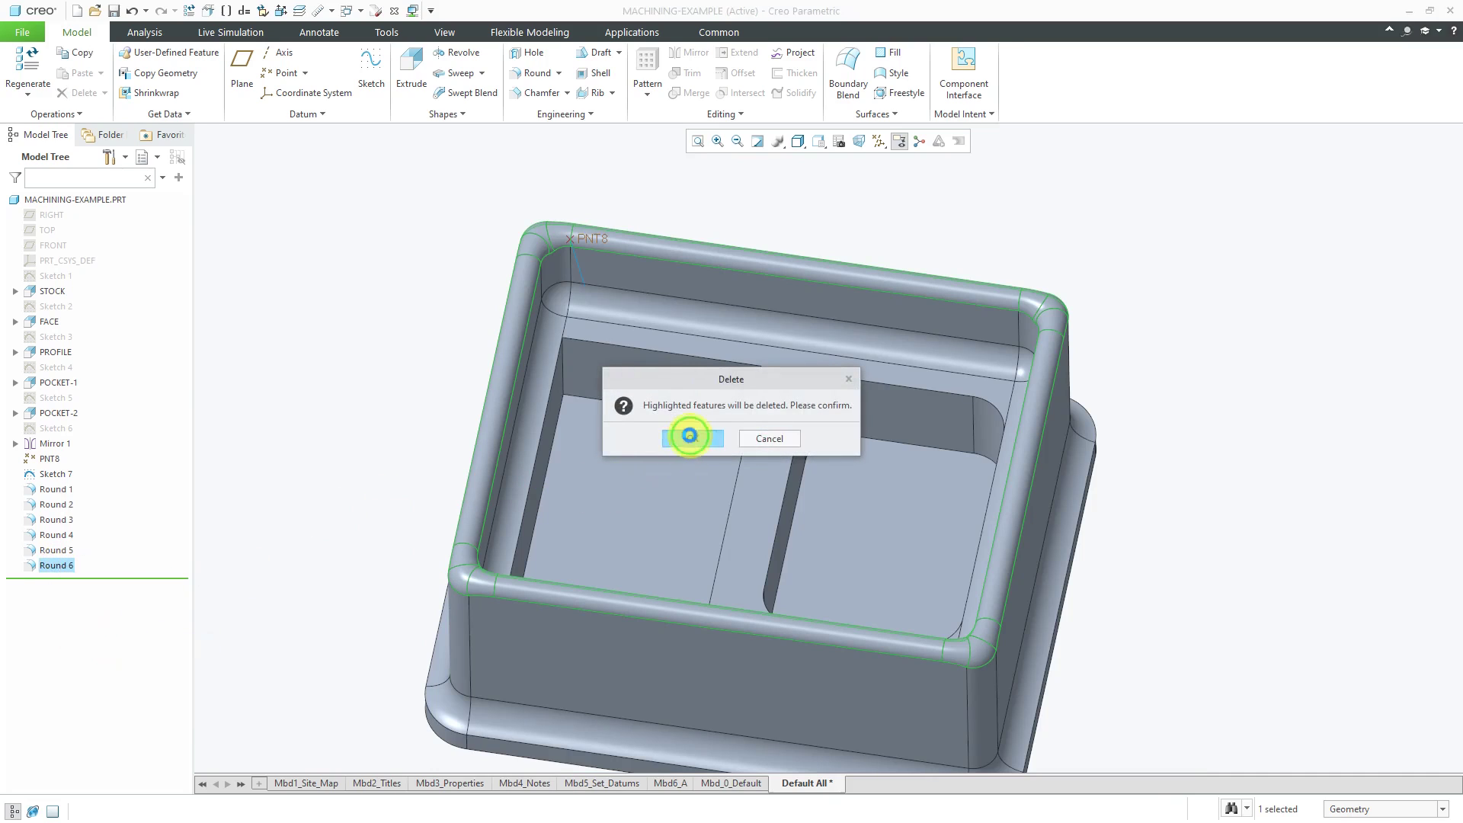
# Create a full round between the inner and outer surfaces of the left side wall, with the top rim face as driving surface
pyautogui.moveTo(467, 239); pyautogui.dragTo(409, 268, button='middle')
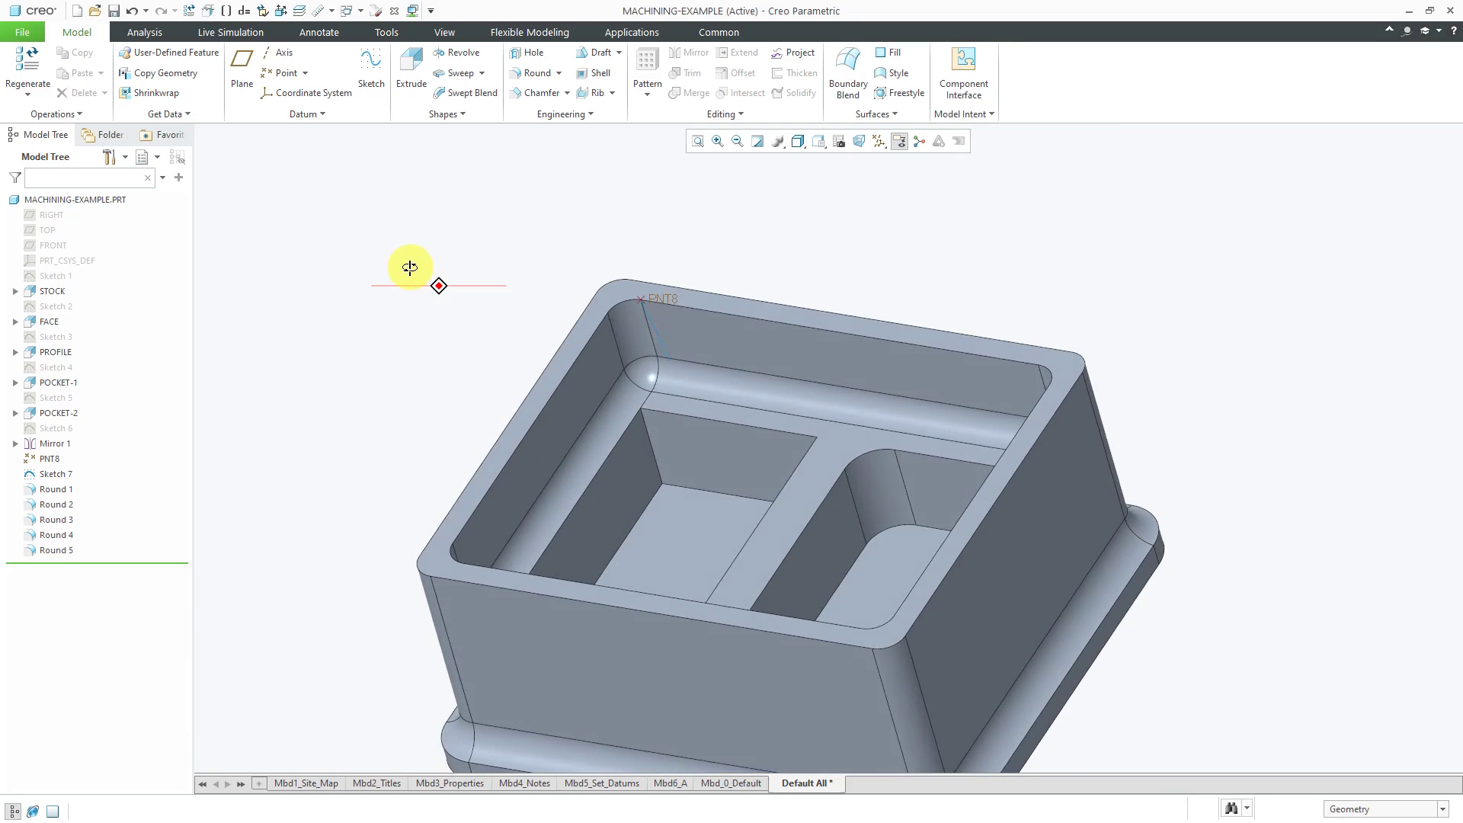
pyautogui.click(543, 75)
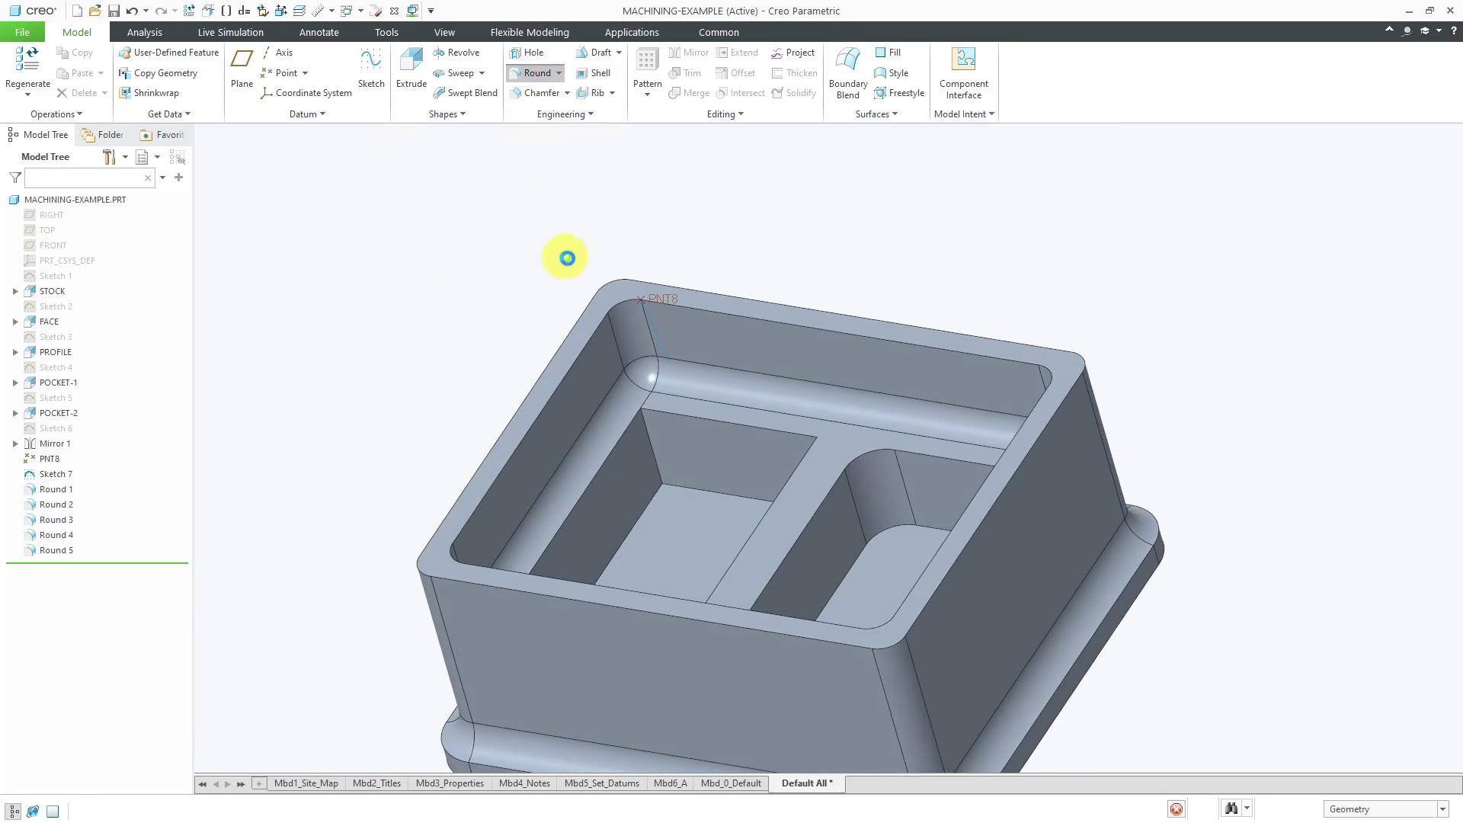
pyautogui.click(561, 424)
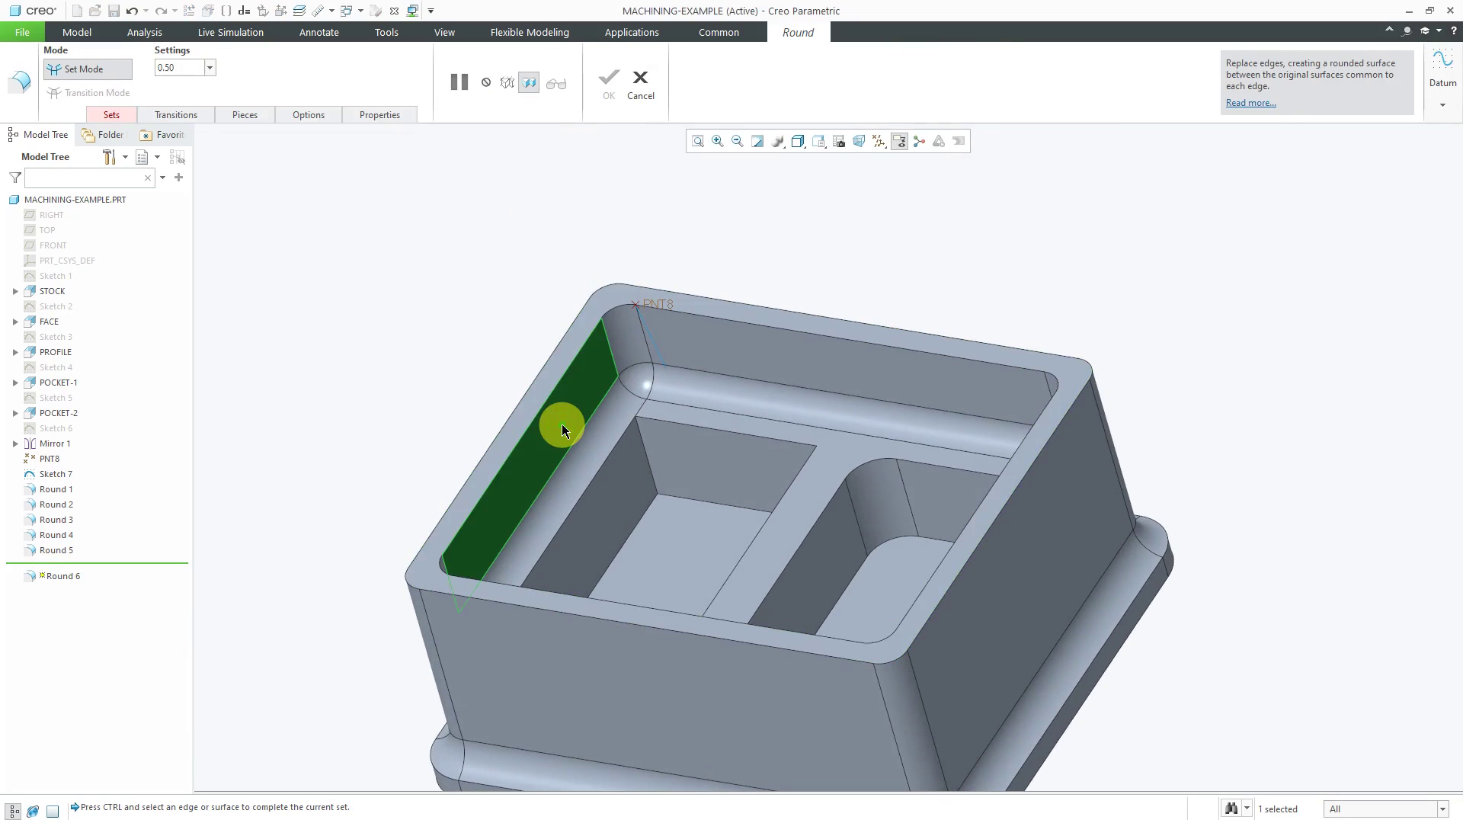
pyautogui.moveTo(562, 425); pyautogui.dragTo(630, 418, button='middle')
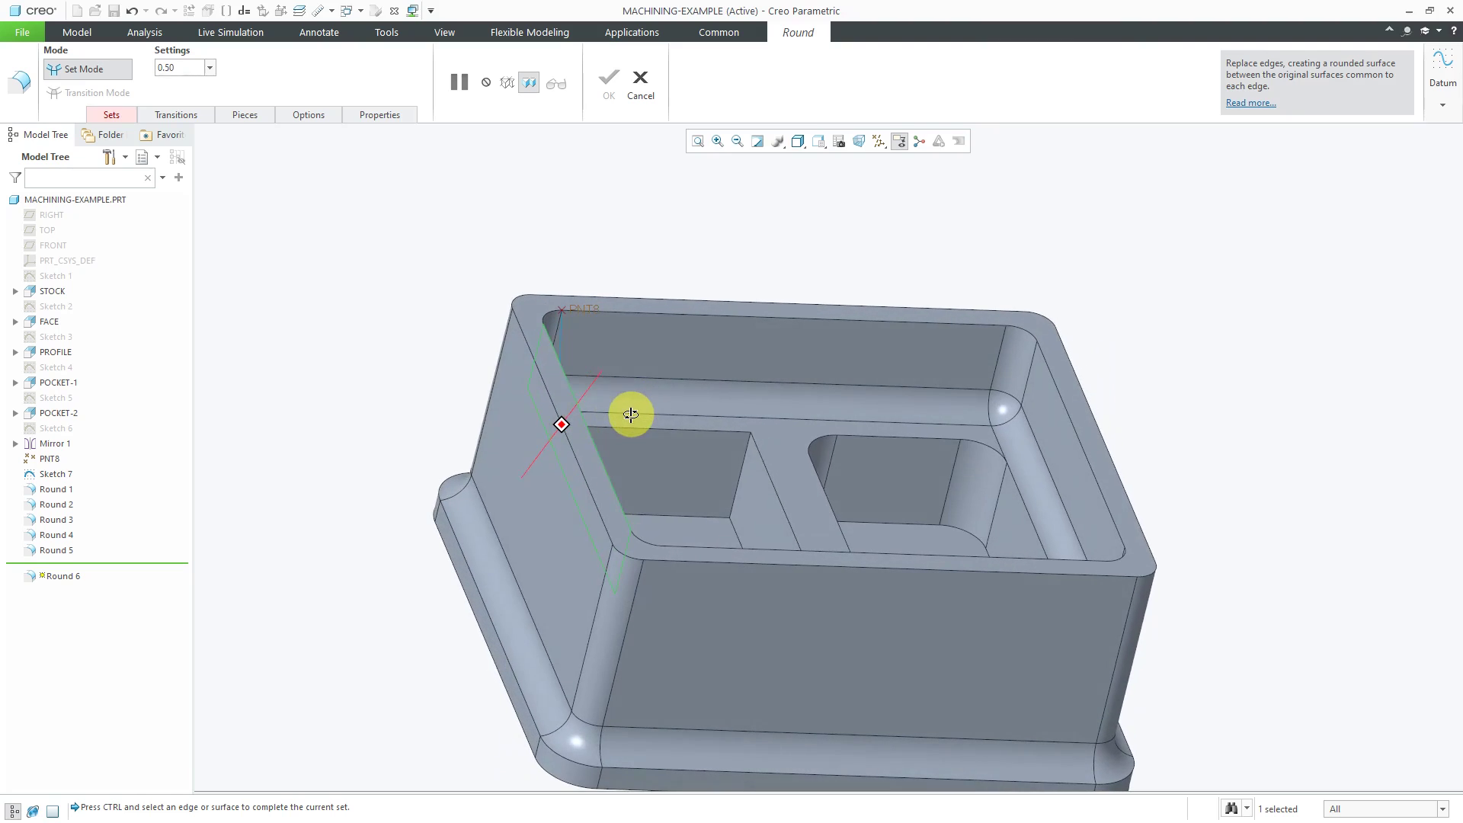
pyautogui.keyDown('ctrl'); pyautogui.click(546, 468); pyautogui.keyUp('ctrl')
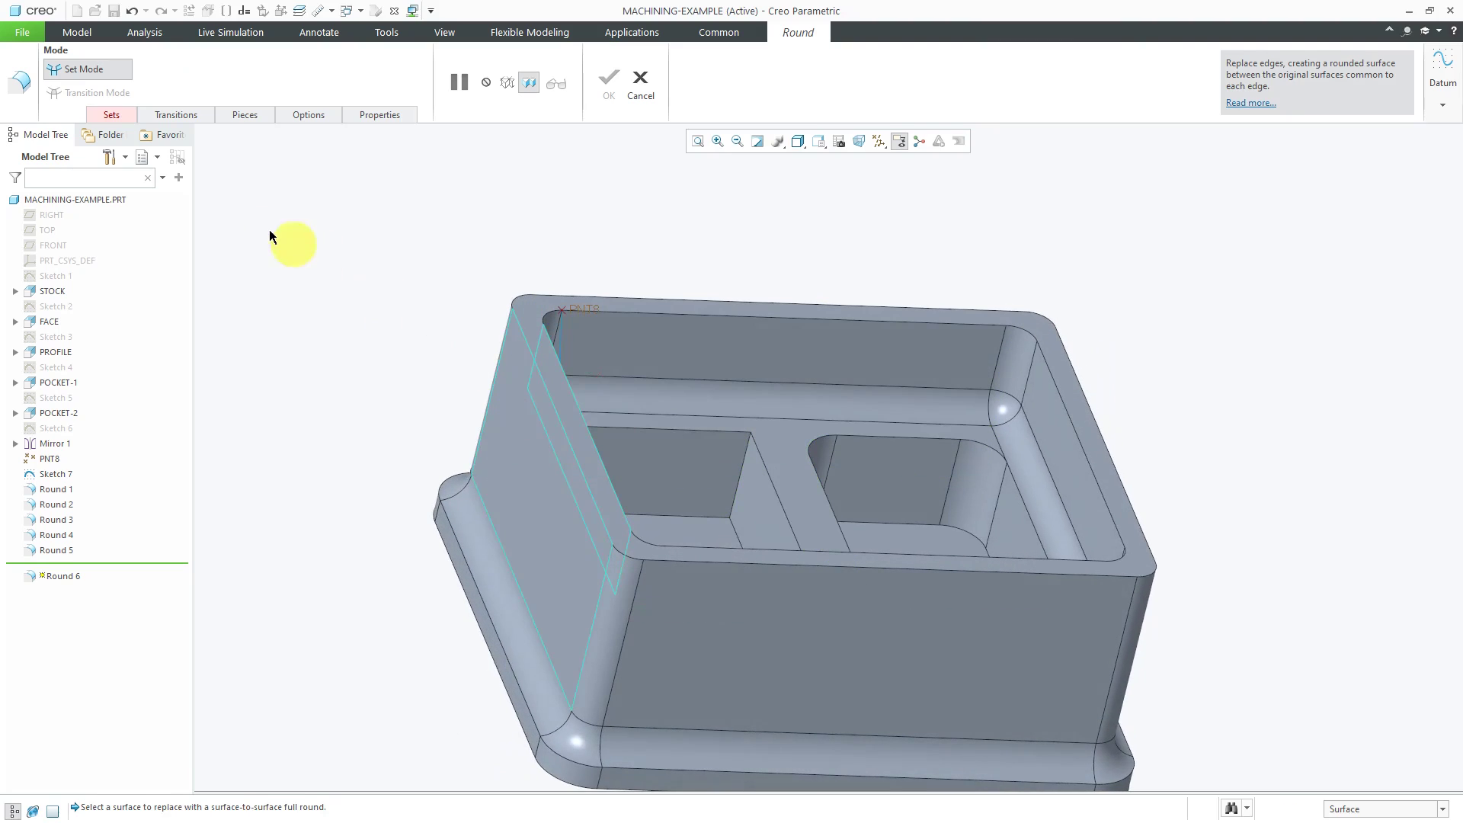
pyautogui.click(112, 116)
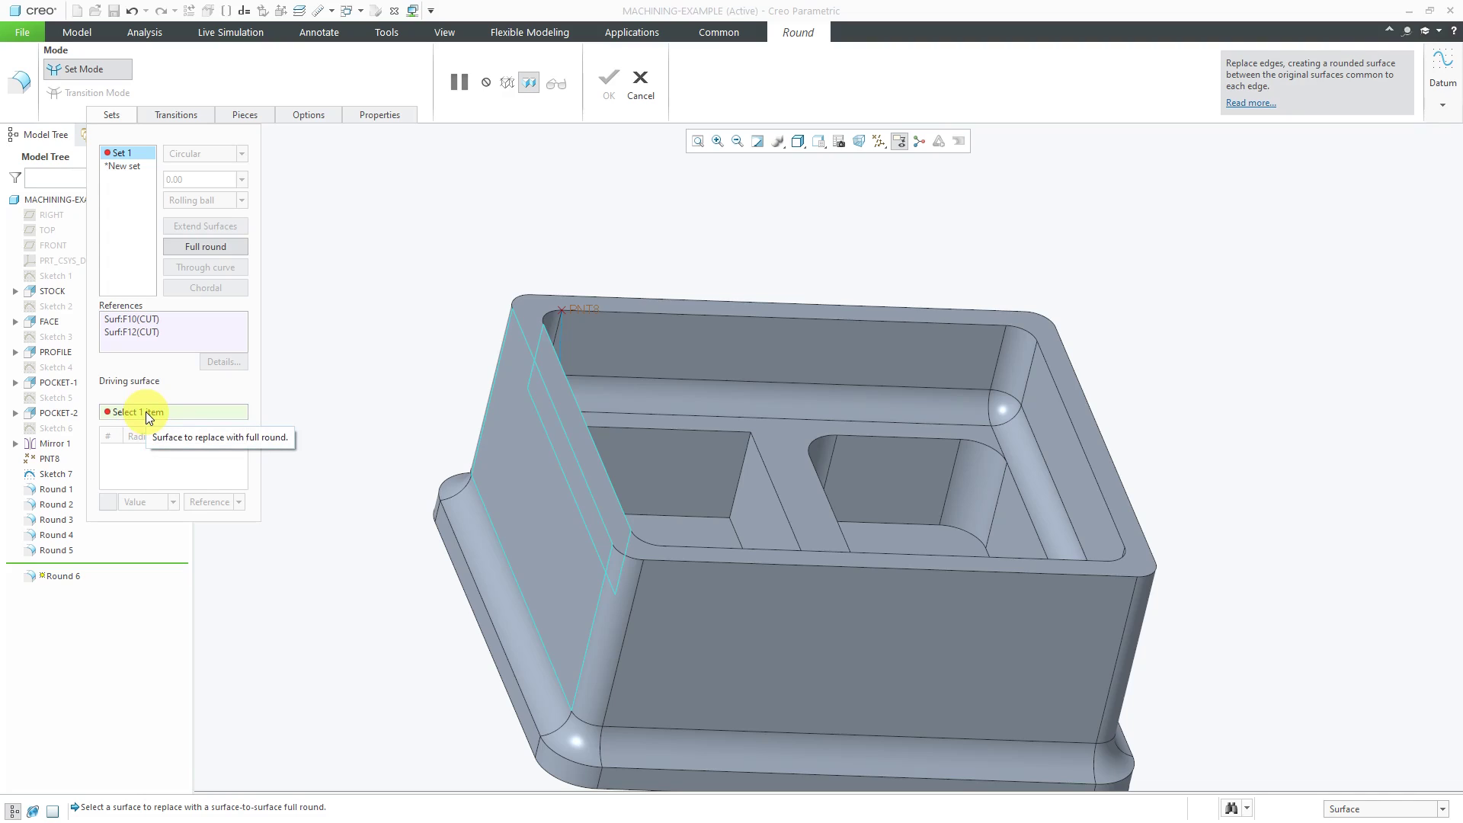
pyautogui.click(570, 413)
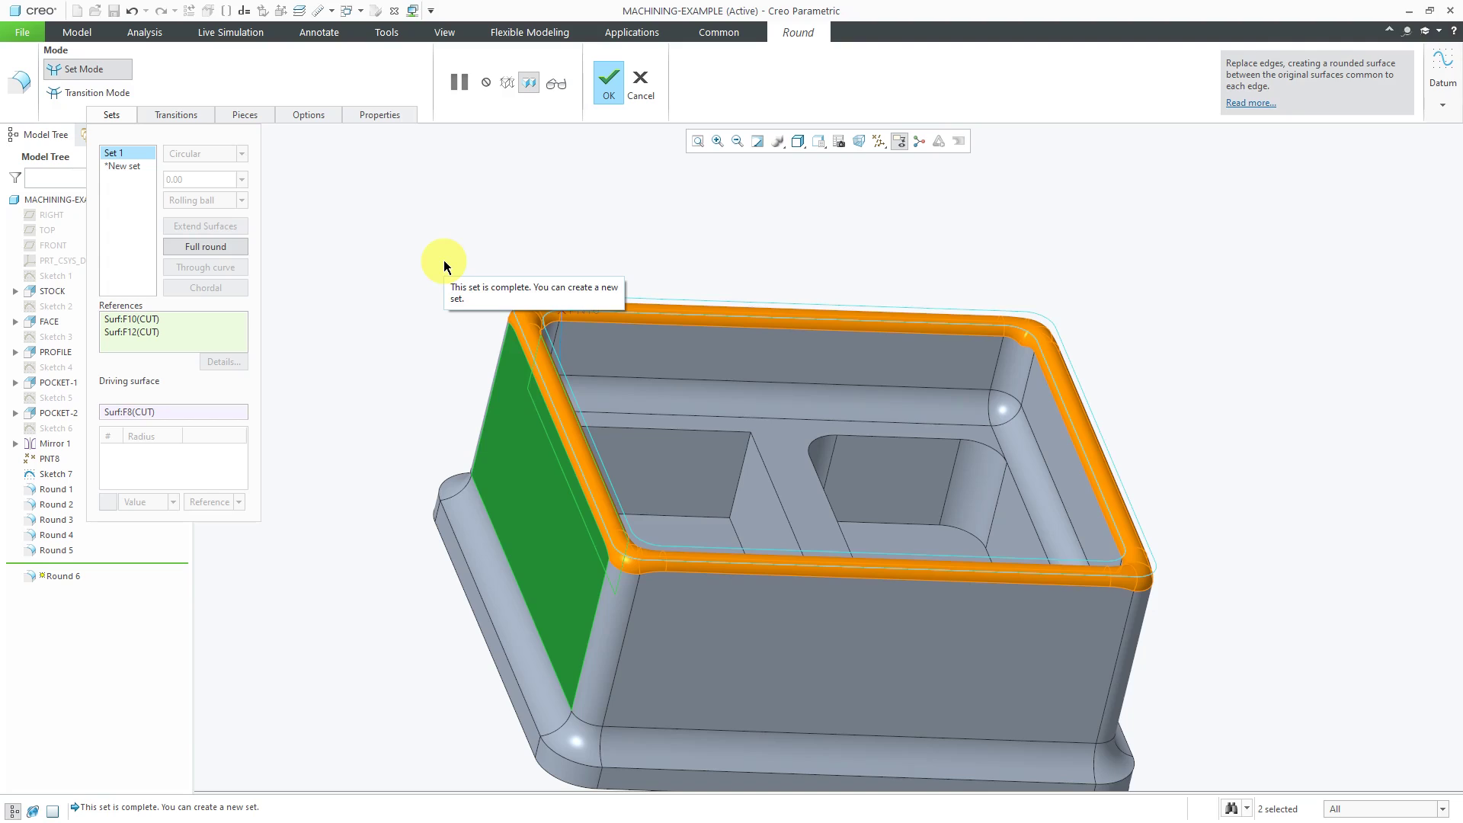
pyautogui.click(605, 88)
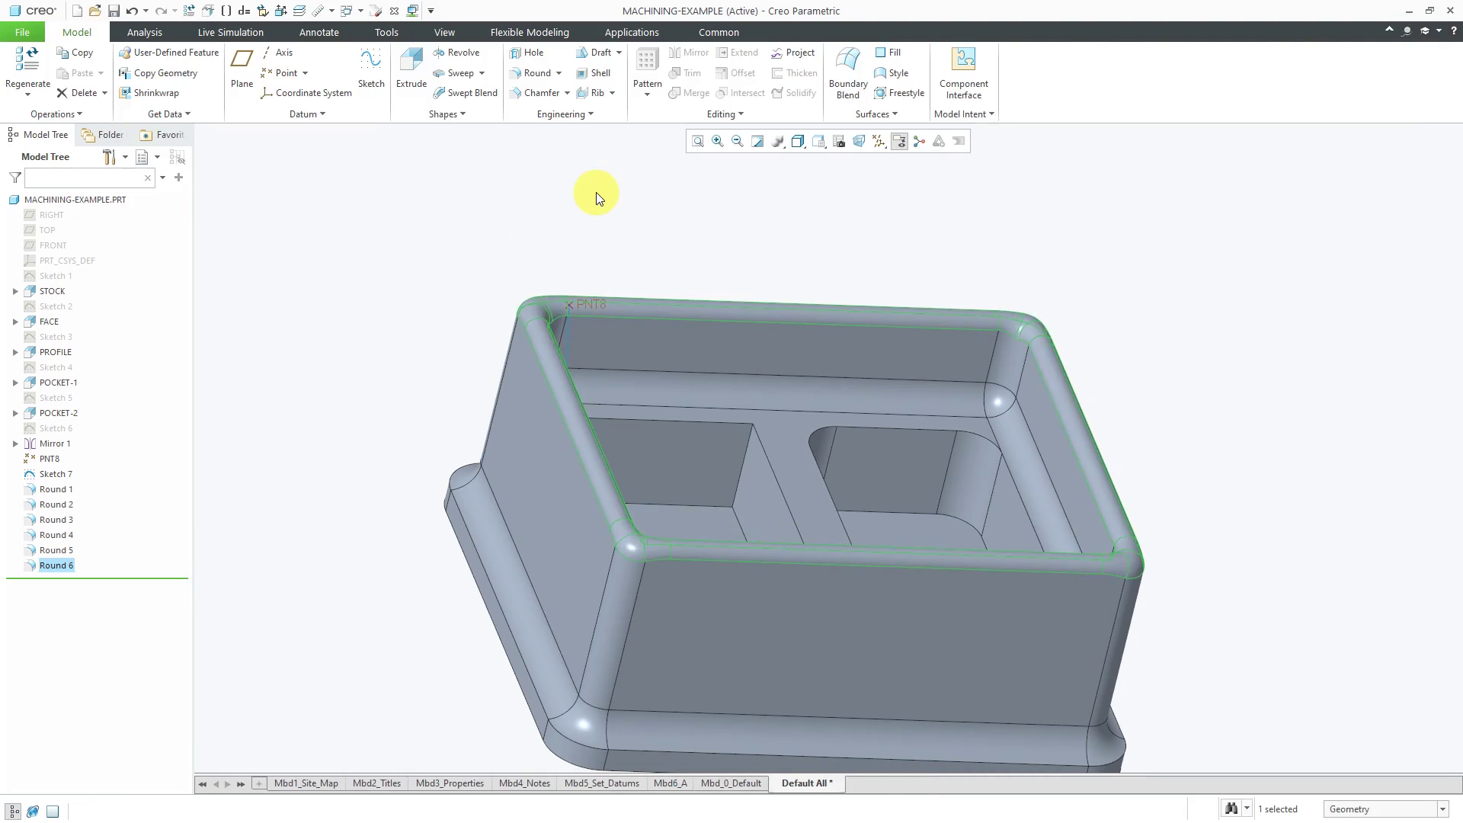
pyautogui.click(596, 223)
# Delete Round 4 from the vertical corners of the large upper pocket
pyautogui.moveTo(654, 244); pyautogui.dragTo(583, 245, button='middle')
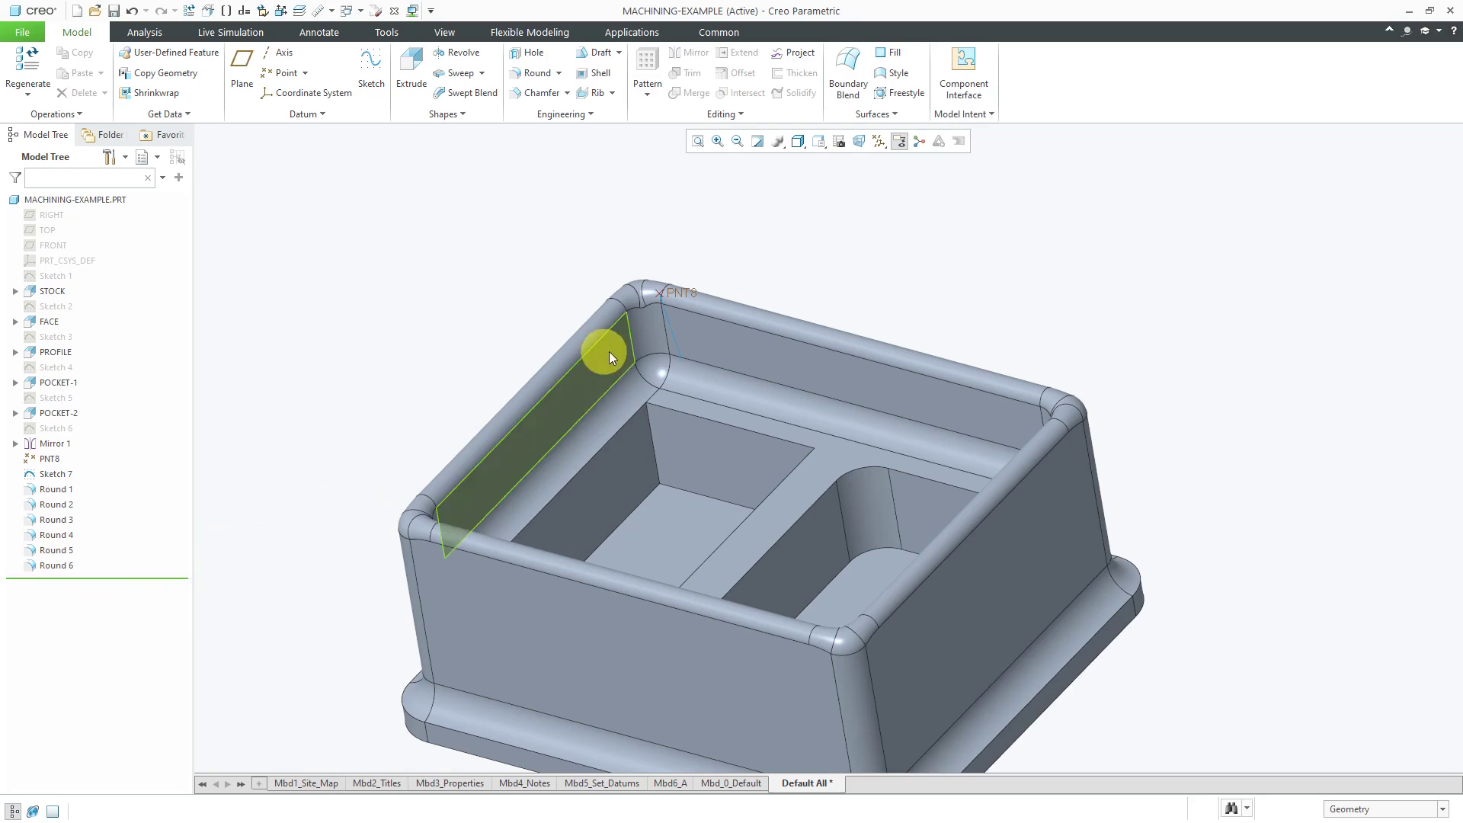
pyautogui.click(644, 343)
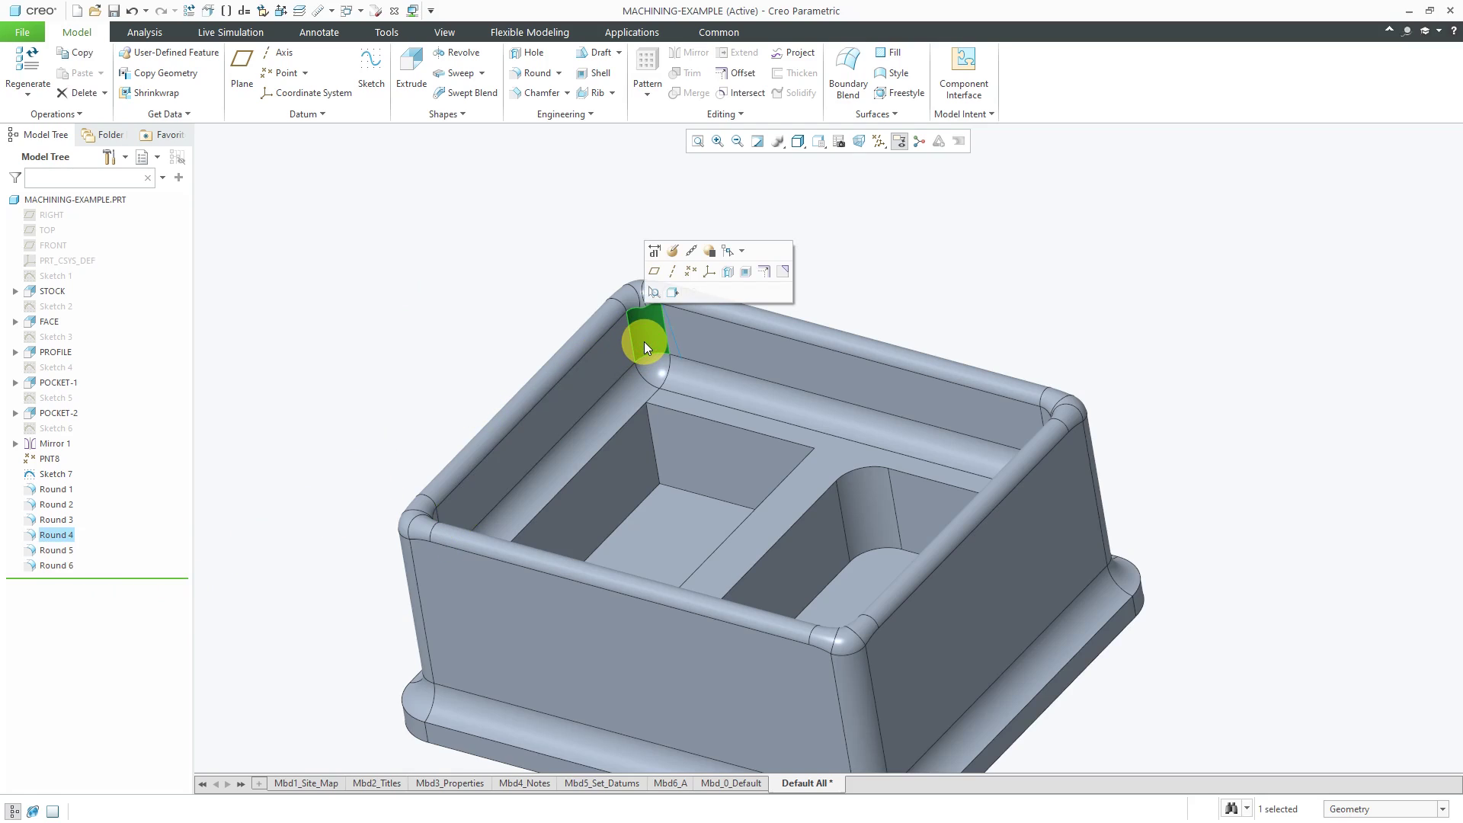
pyautogui.rightClick(643, 342)
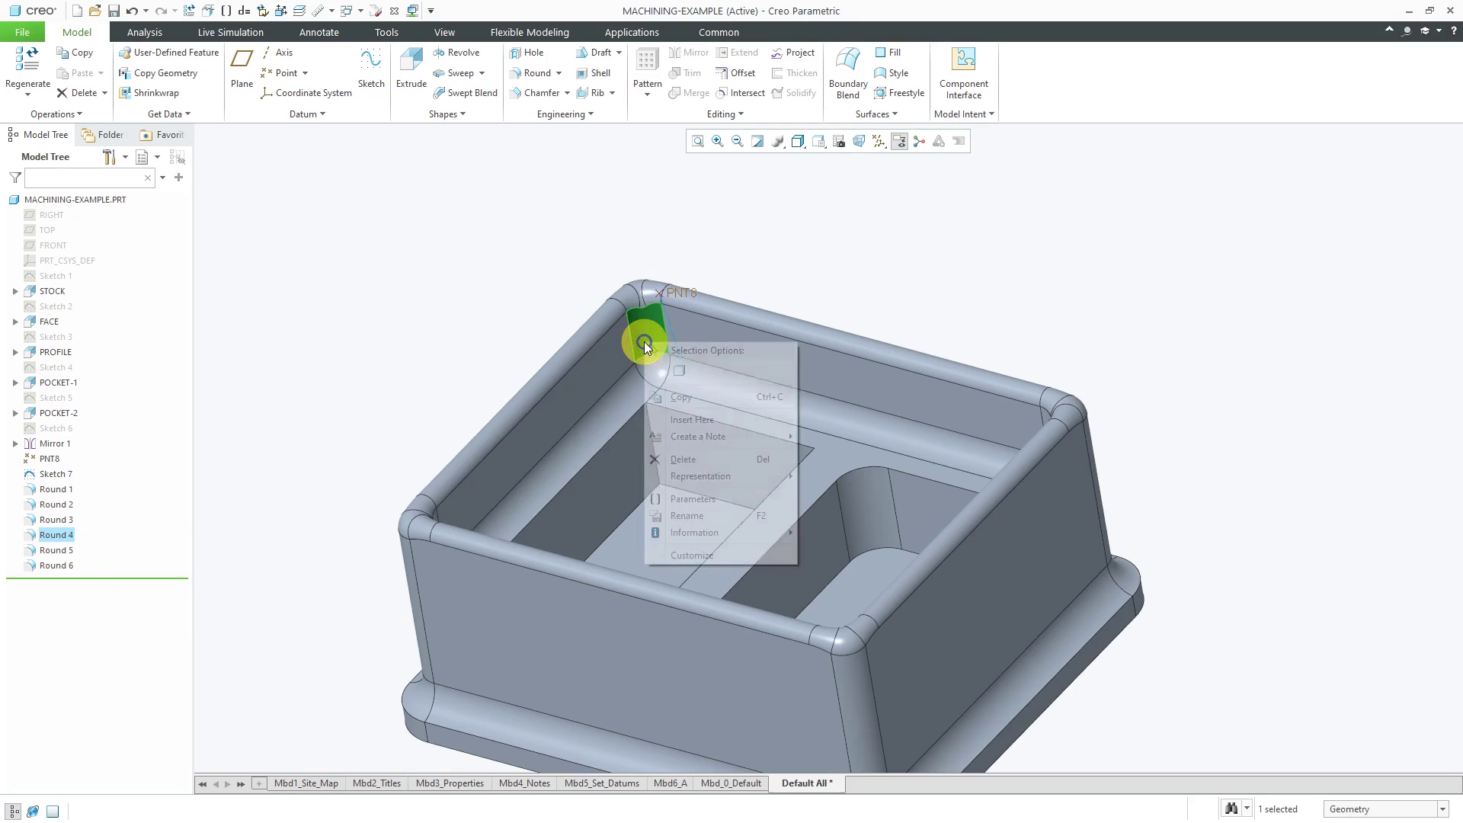
pyautogui.click(688, 464)
pyautogui.click(701, 440)
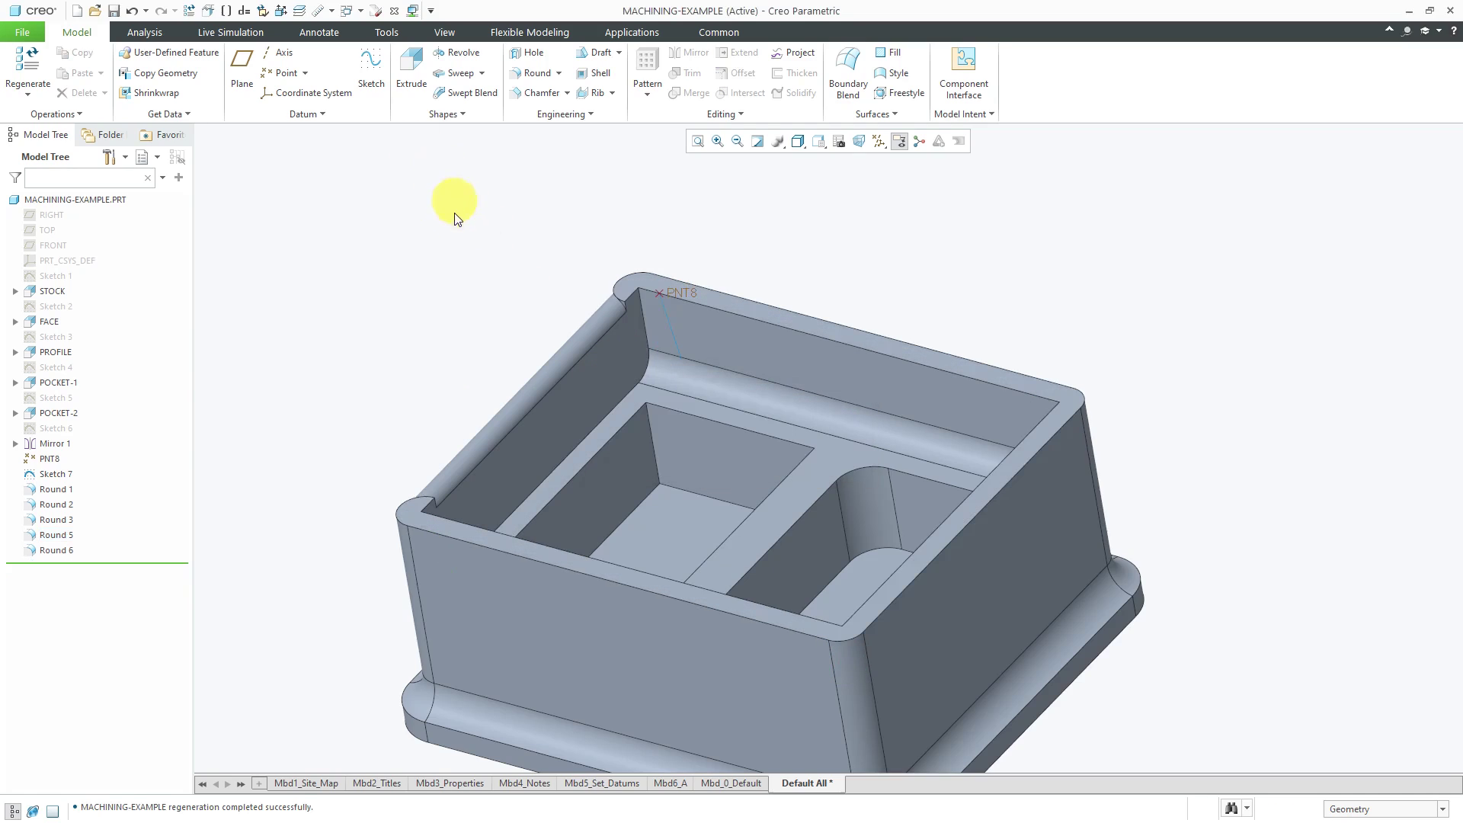
# Delete the rim's full round, Round 6, and the pocket floor round, Round 5
pyautogui.rightClick(57, 551)
pyautogui.click(101, 628)
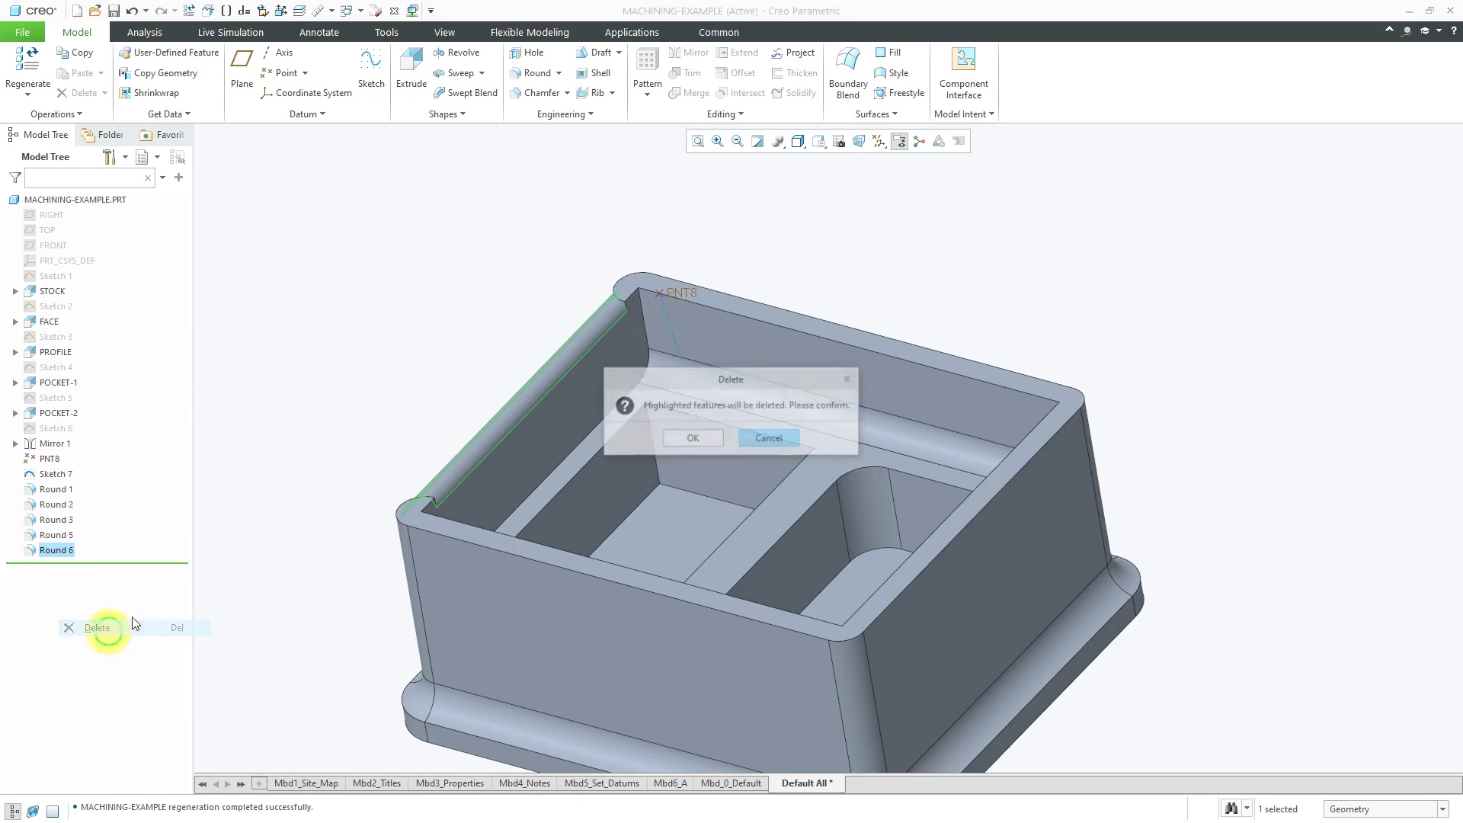
pyautogui.click(691, 437)
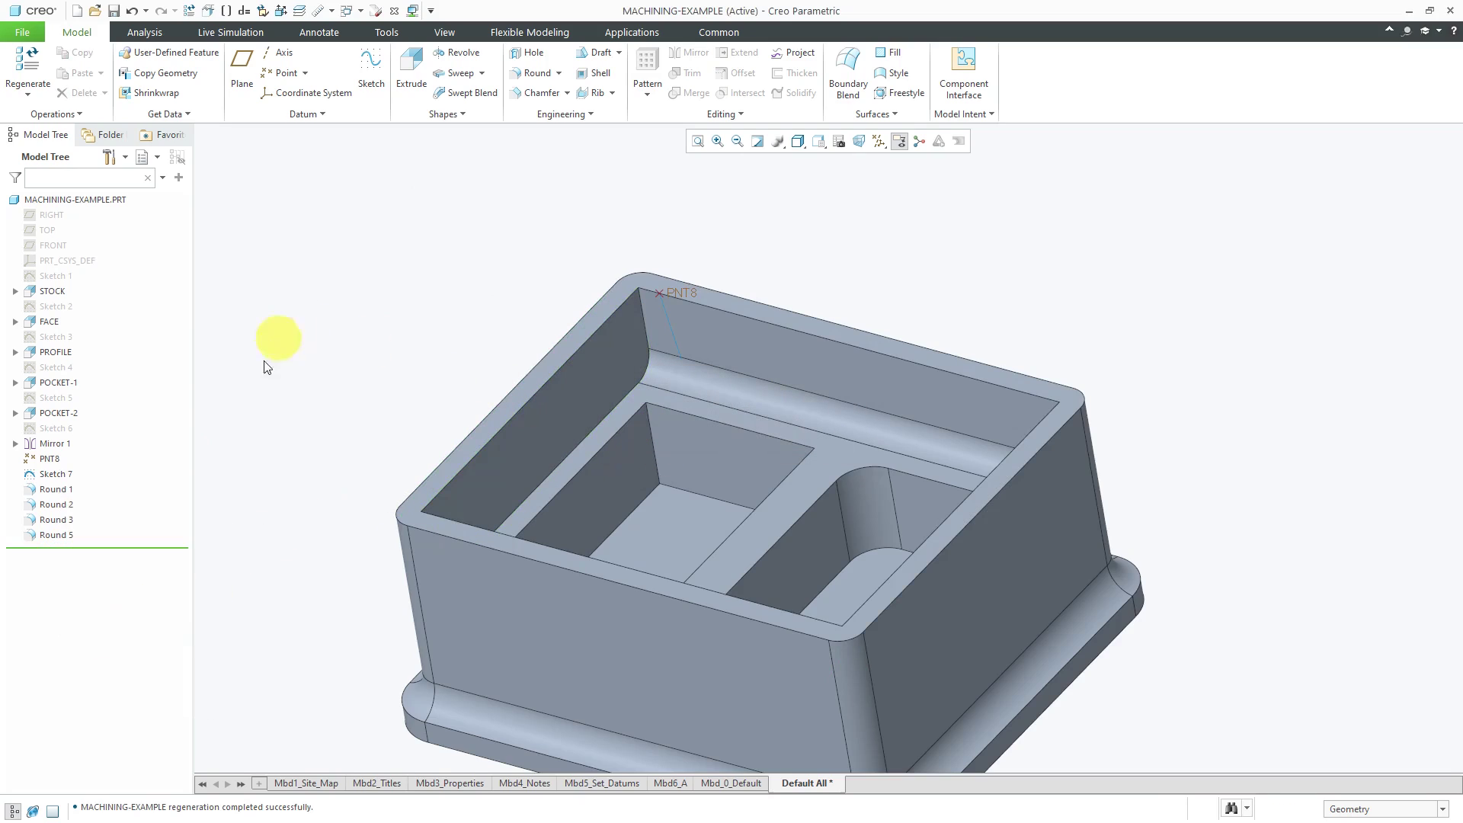
pyautogui.rightClick(60, 538)
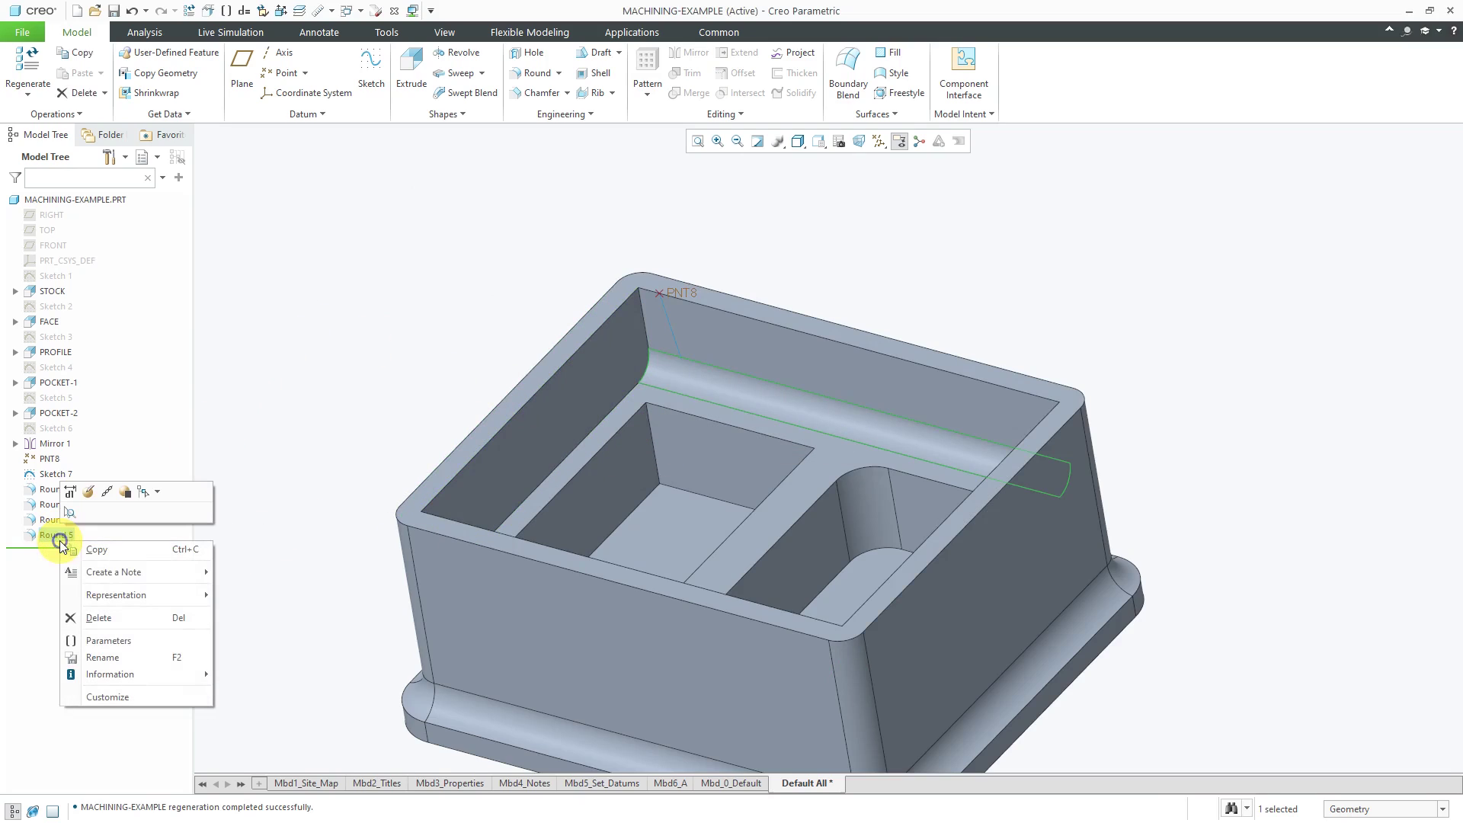
pyautogui.click(100, 617)
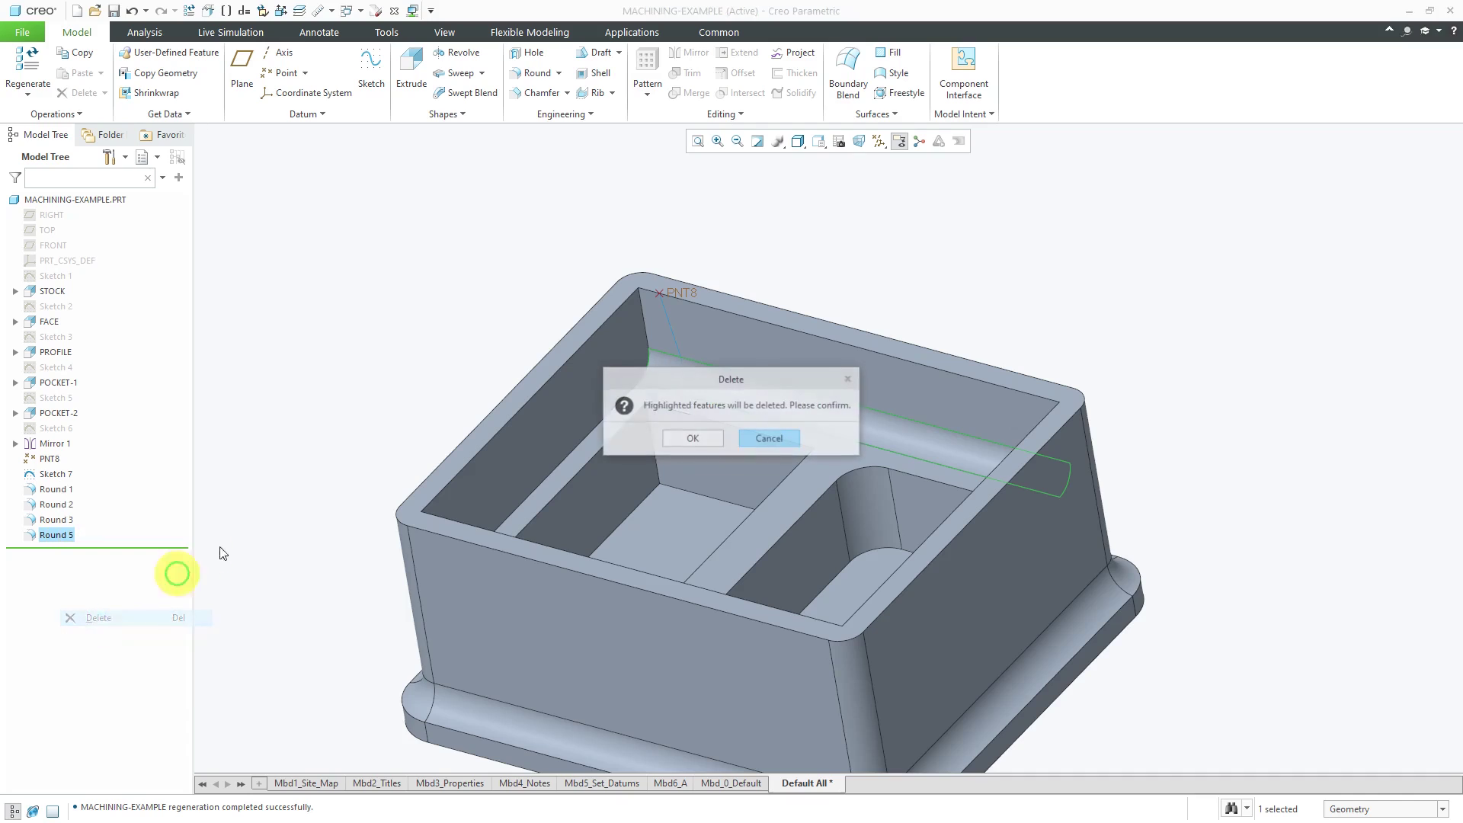
pyautogui.click(693, 439)
# Round the vertical inner corner edge beside PNT8 in the large upper pocket, using the Sketch 7 line as the through-curve driving curve
pyautogui.moveTo(647, 244)
pyautogui.mouseDown(button='middle')
pyautogui.moveTo(663, 215)
pyautogui.moveTo(660, 246)
pyautogui.mouseUp(button='middle')
pyautogui.scroll(3, 629, 278)
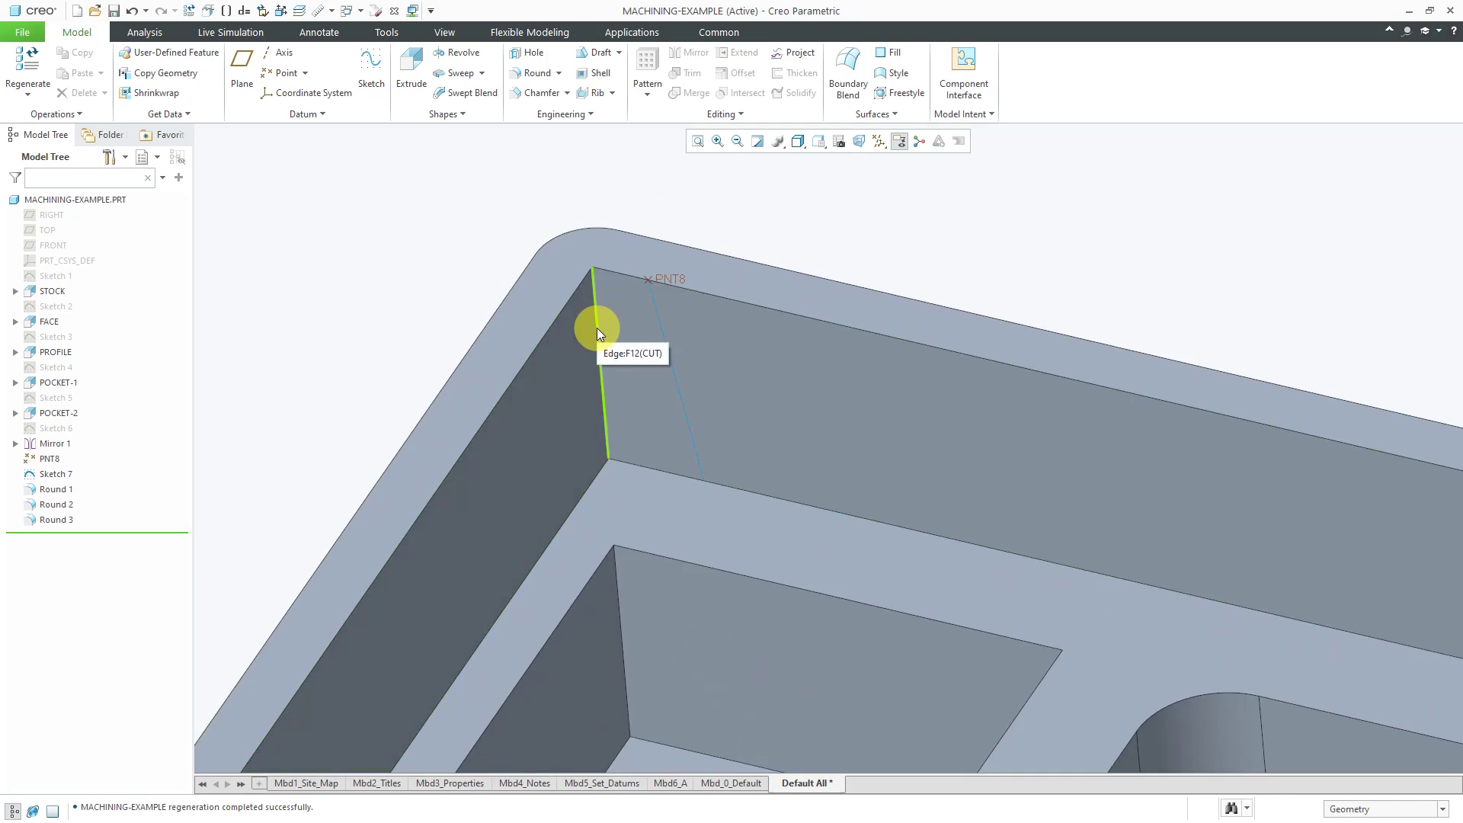
pyautogui.click(597, 328)
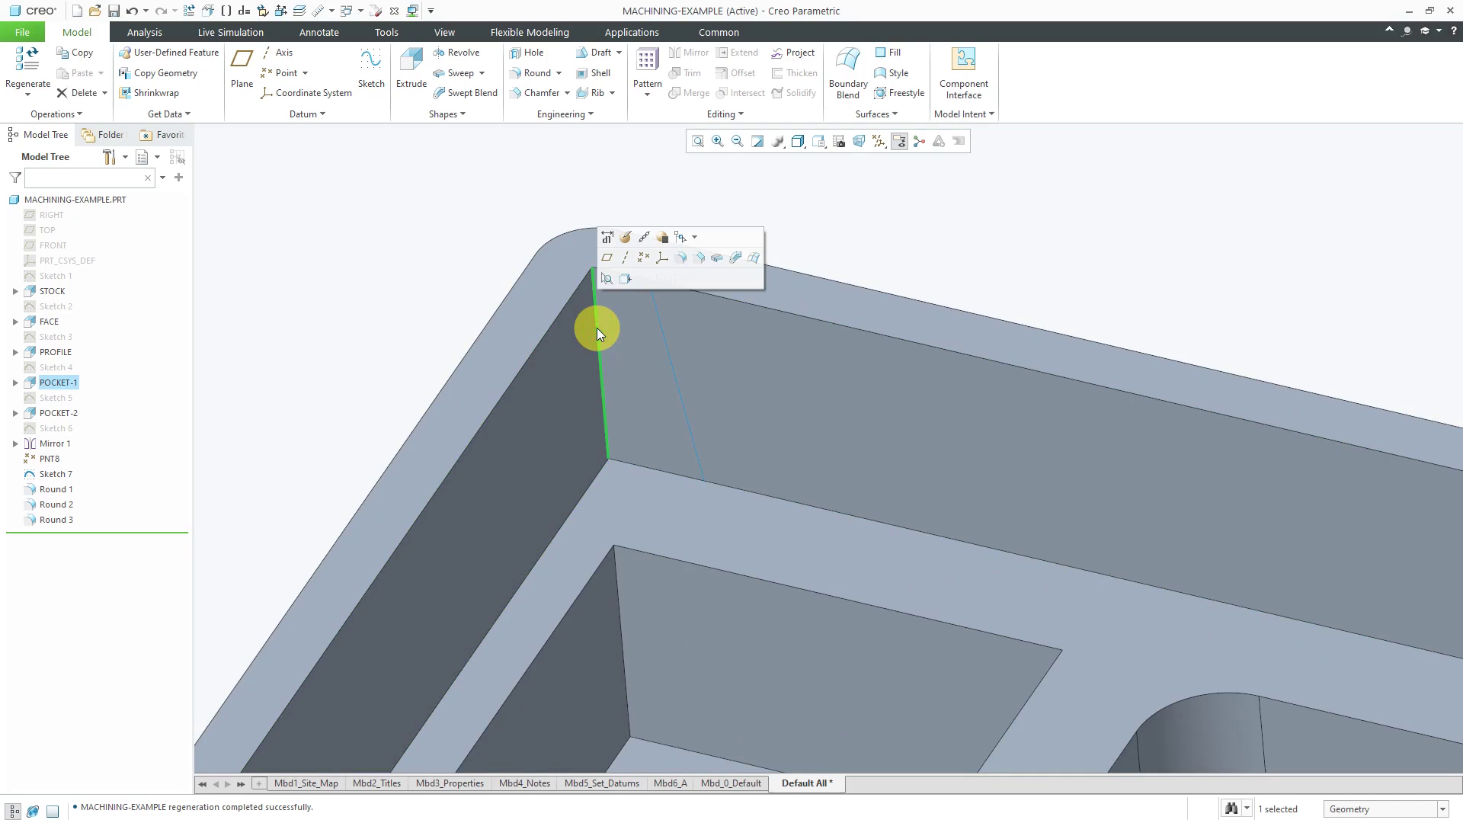
pyautogui.click(682, 259)
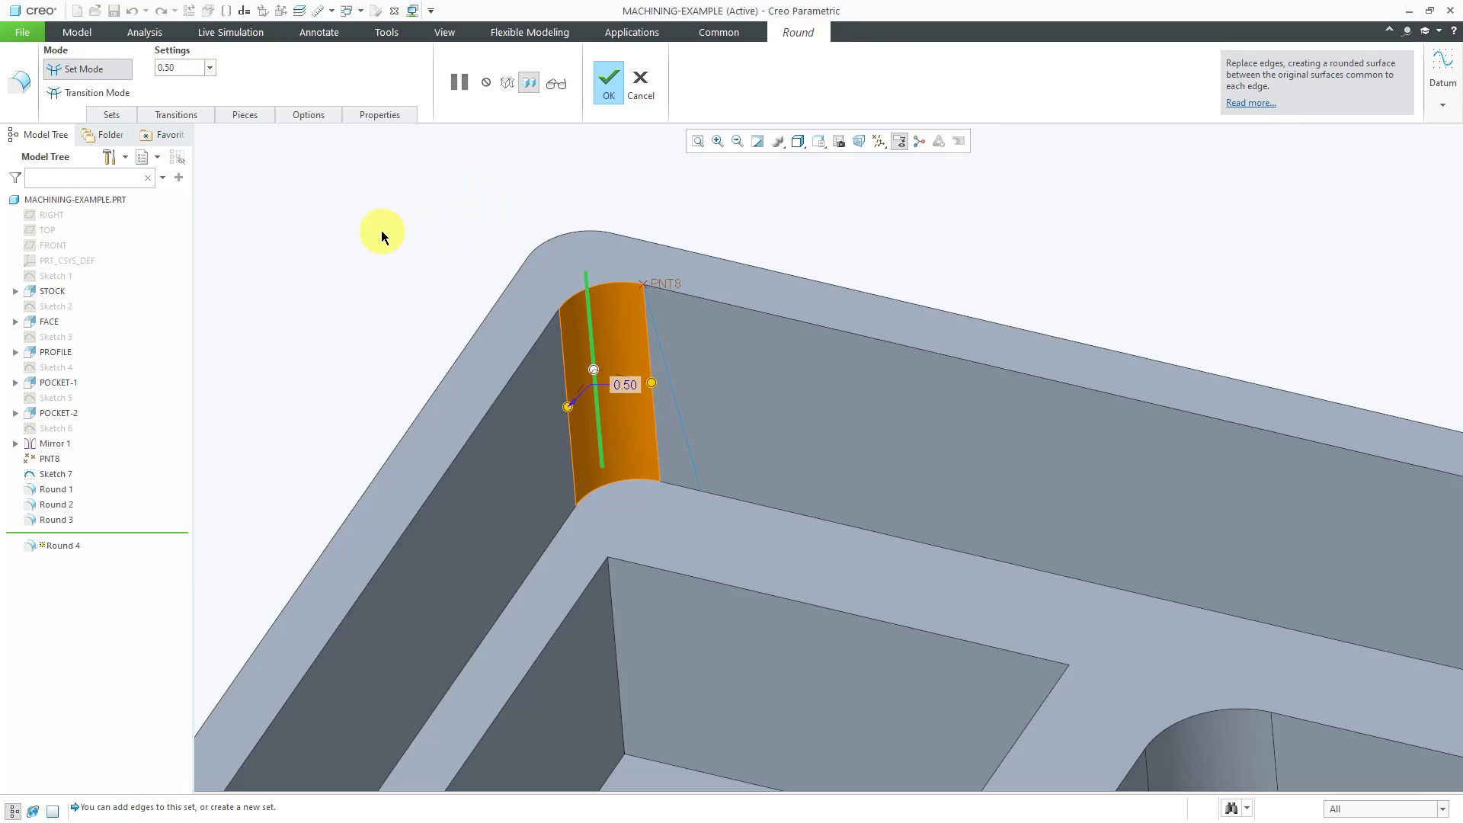
pyautogui.rightClick(381, 232)
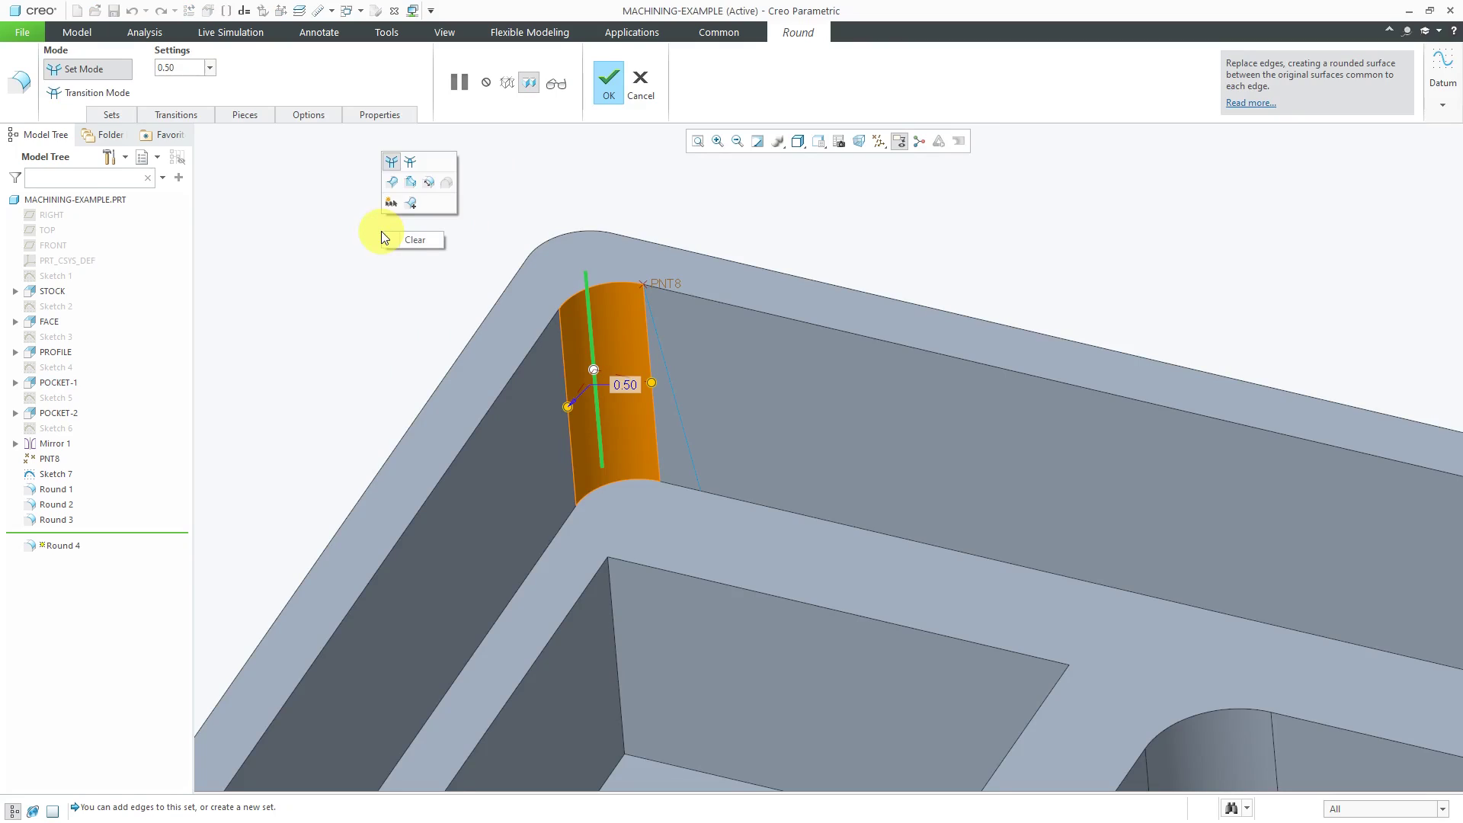
pyautogui.click(393, 184)
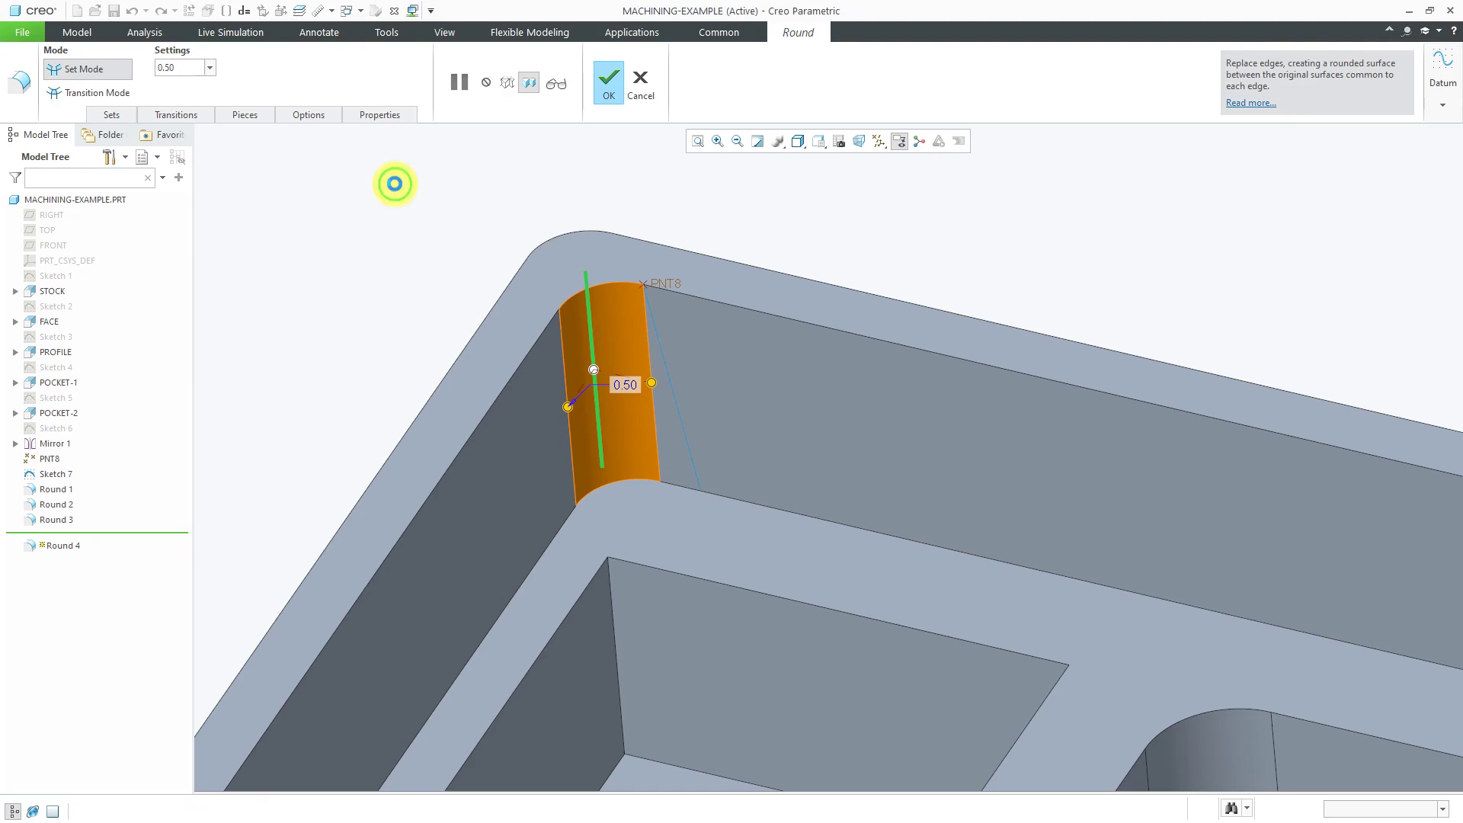
pyautogui.click(670, 370)
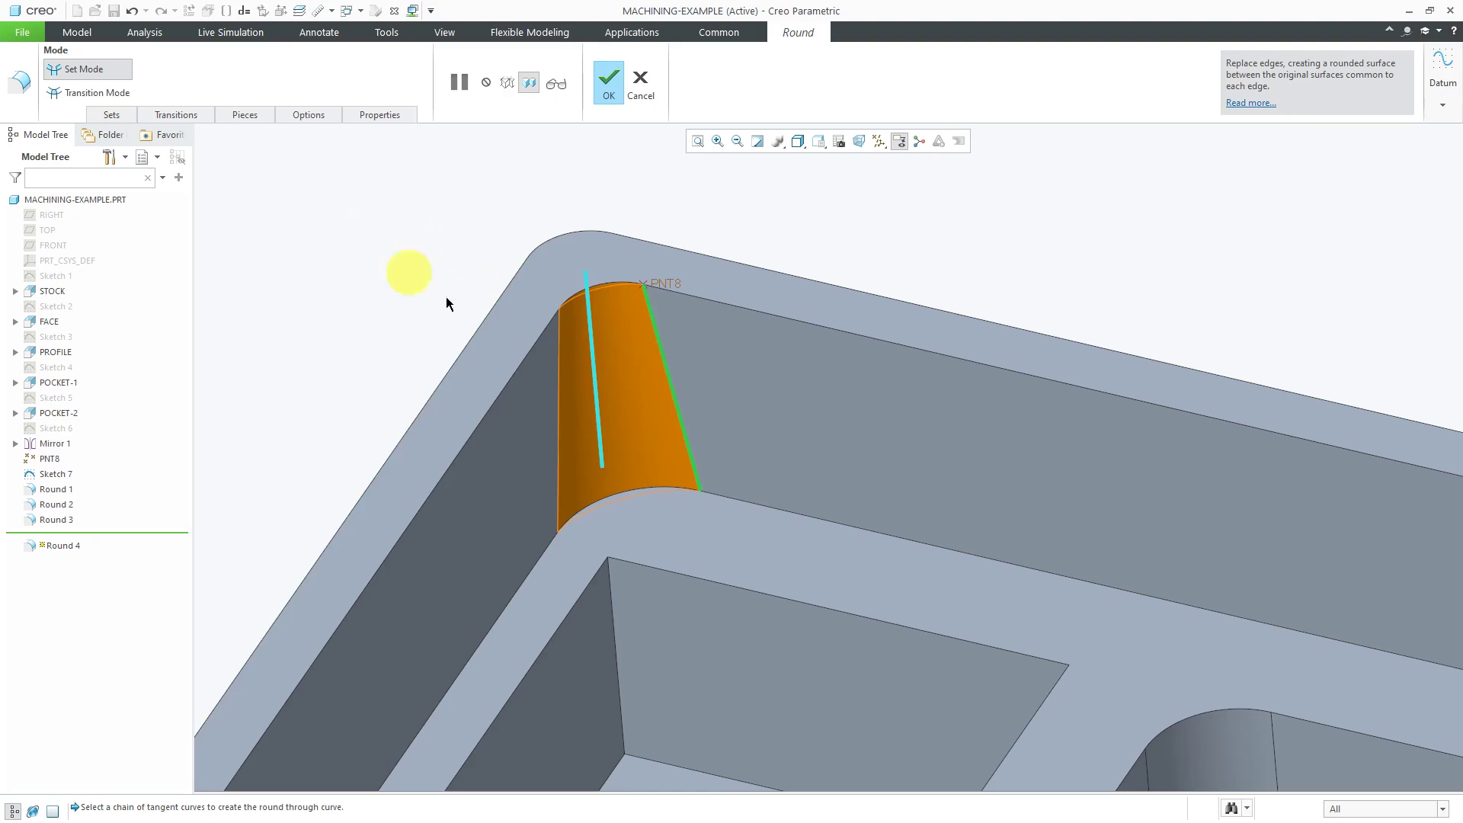
pyautogui.moveTo(446, 296); pyautogui.dragTo(483, 310, button='middle')
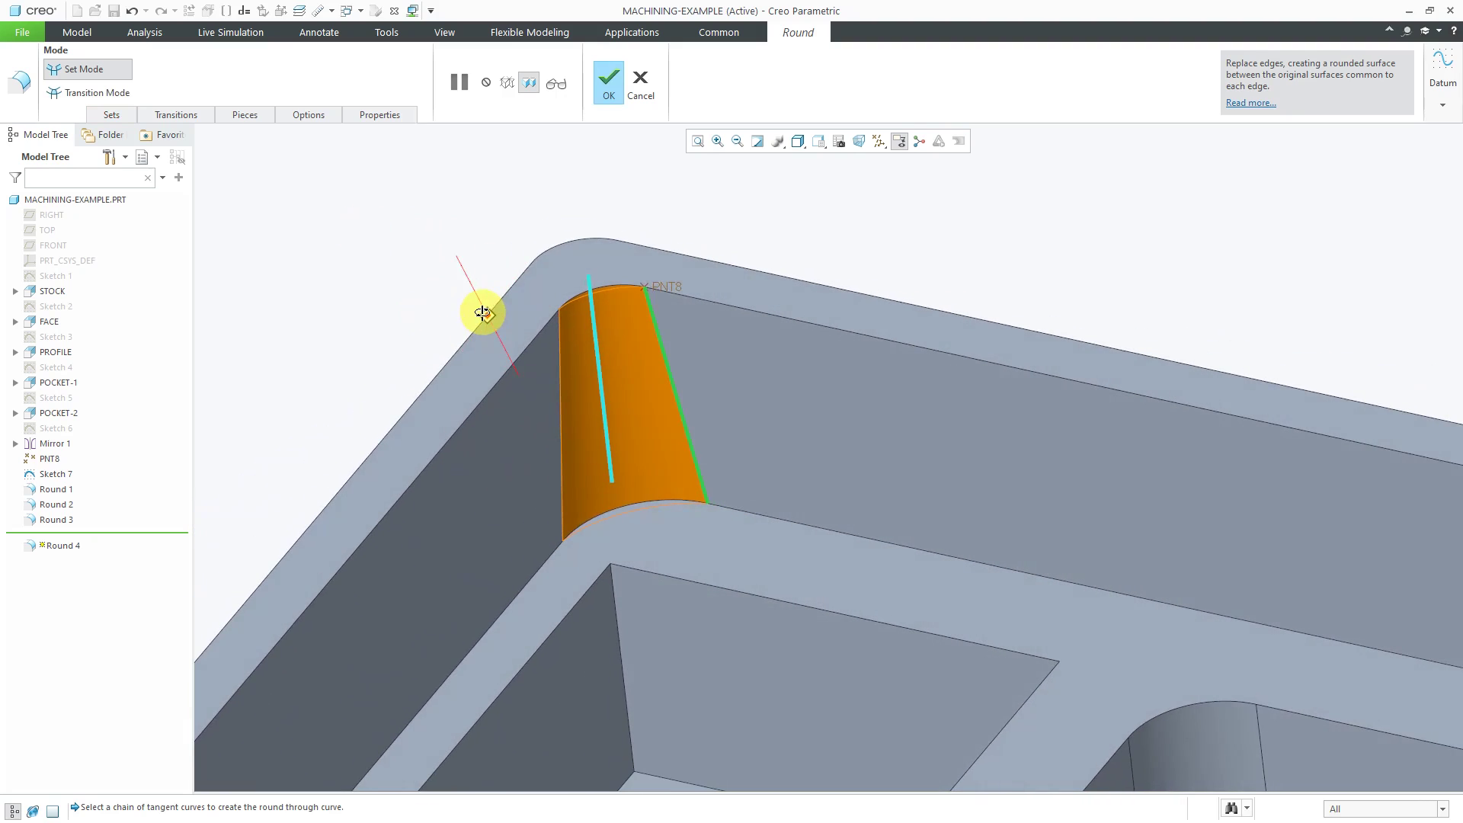
pyautogui.click(112, 115)
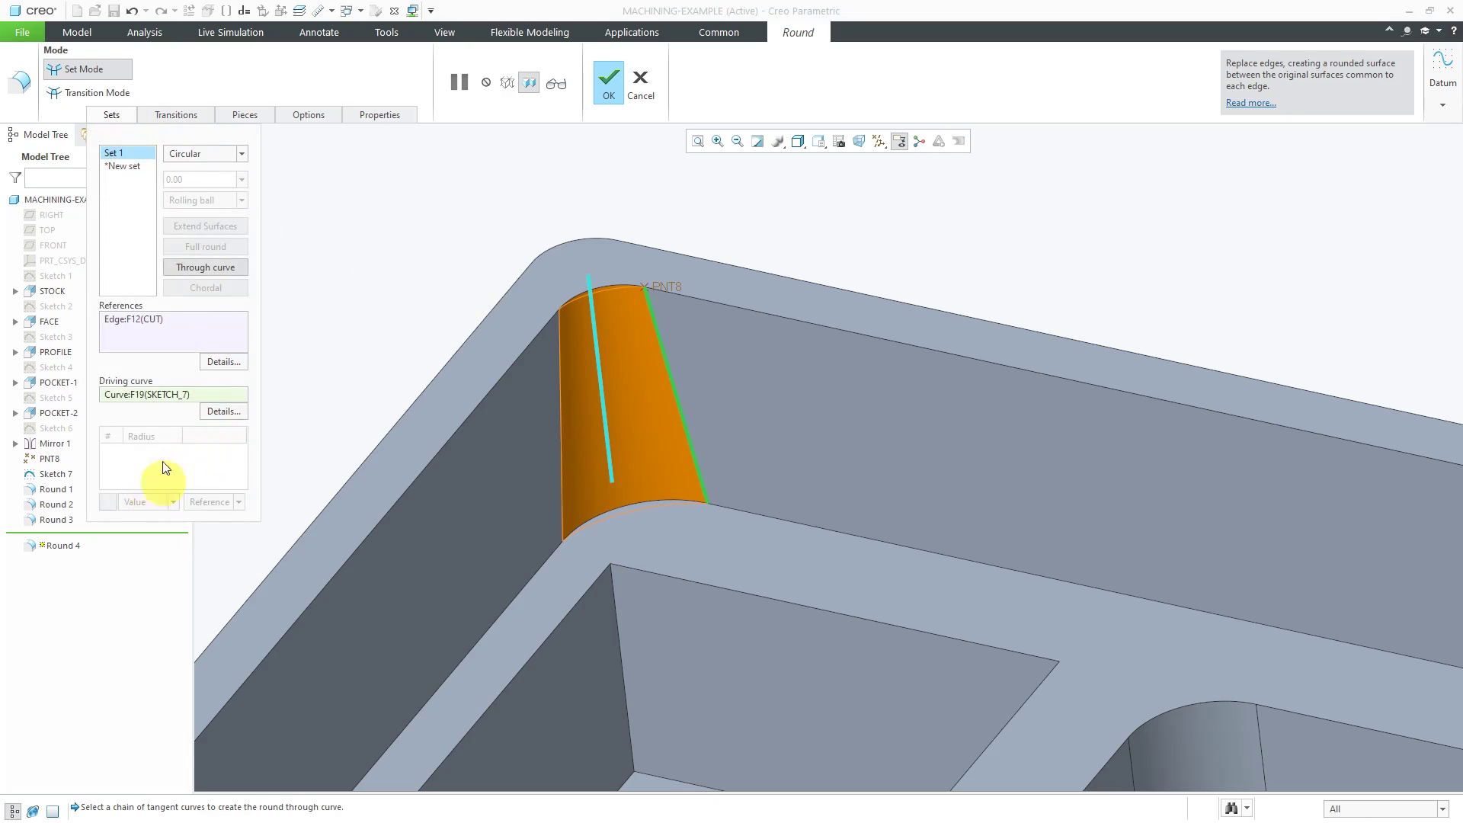
pyautogui.scroll(4, 660, 238)
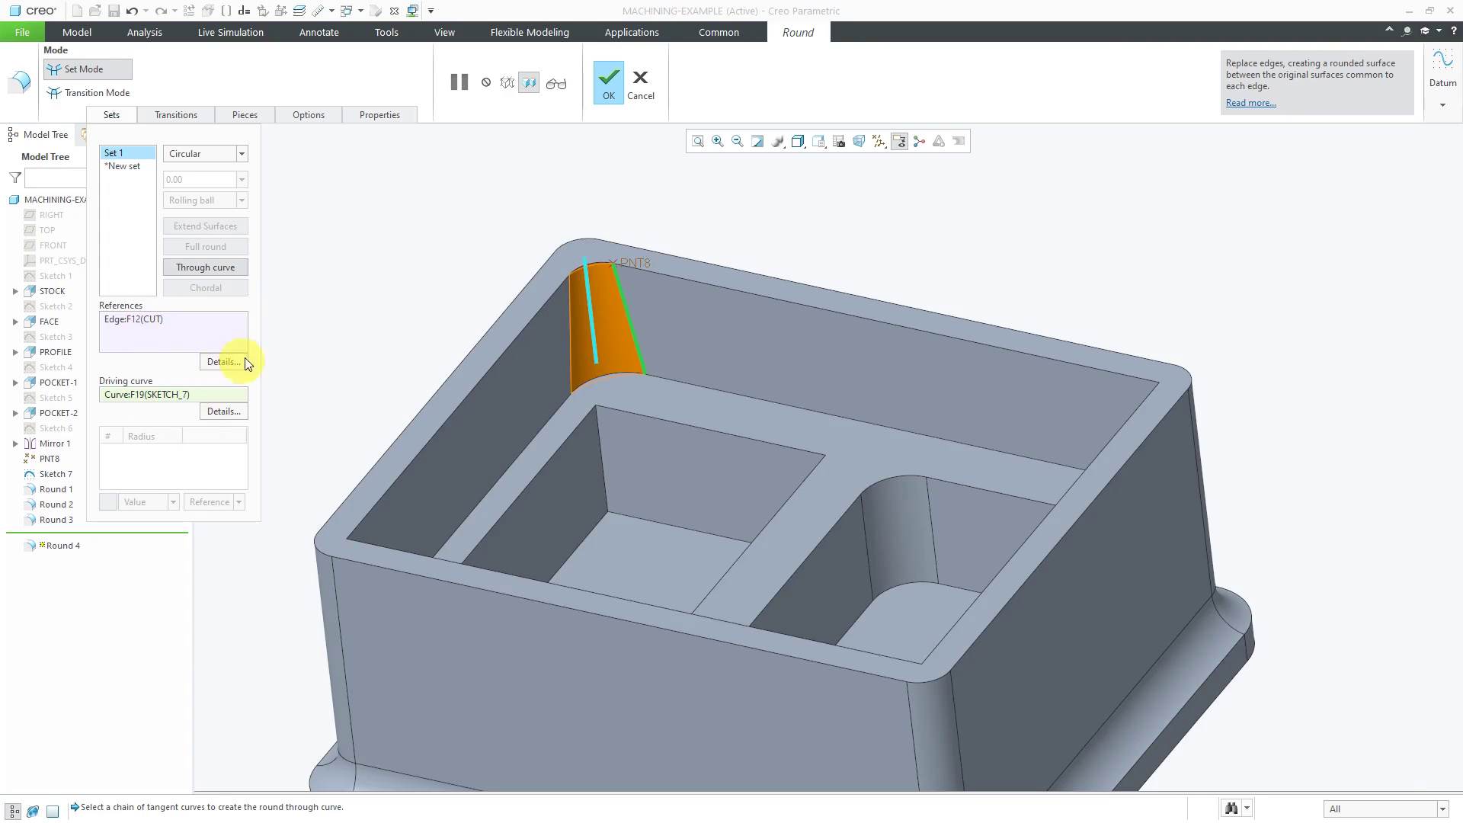
pyautogui.moveTo(697, 314); pyautogui.dragTo(762, 305, button='middle')
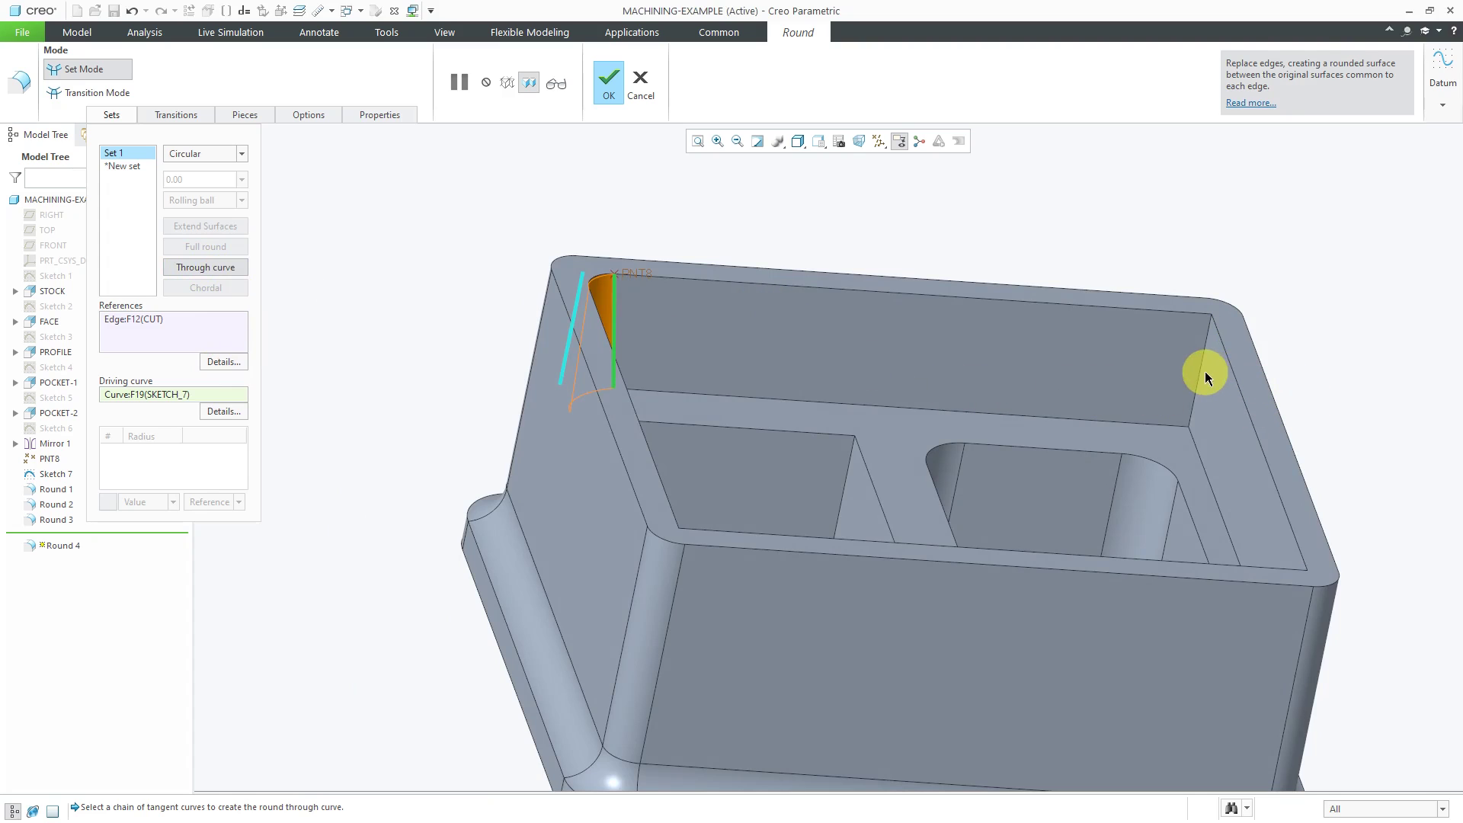
pyautogui.moveTo(1206, 379)
pyautogui.mouseDown(button='middle')
pyautogui.moveTo(1156, 359)
pyautogui.moveTo(1121, 382)
pyautogui.moveTo(1137, 370)
pyautogui.mouseUp(button='middle')
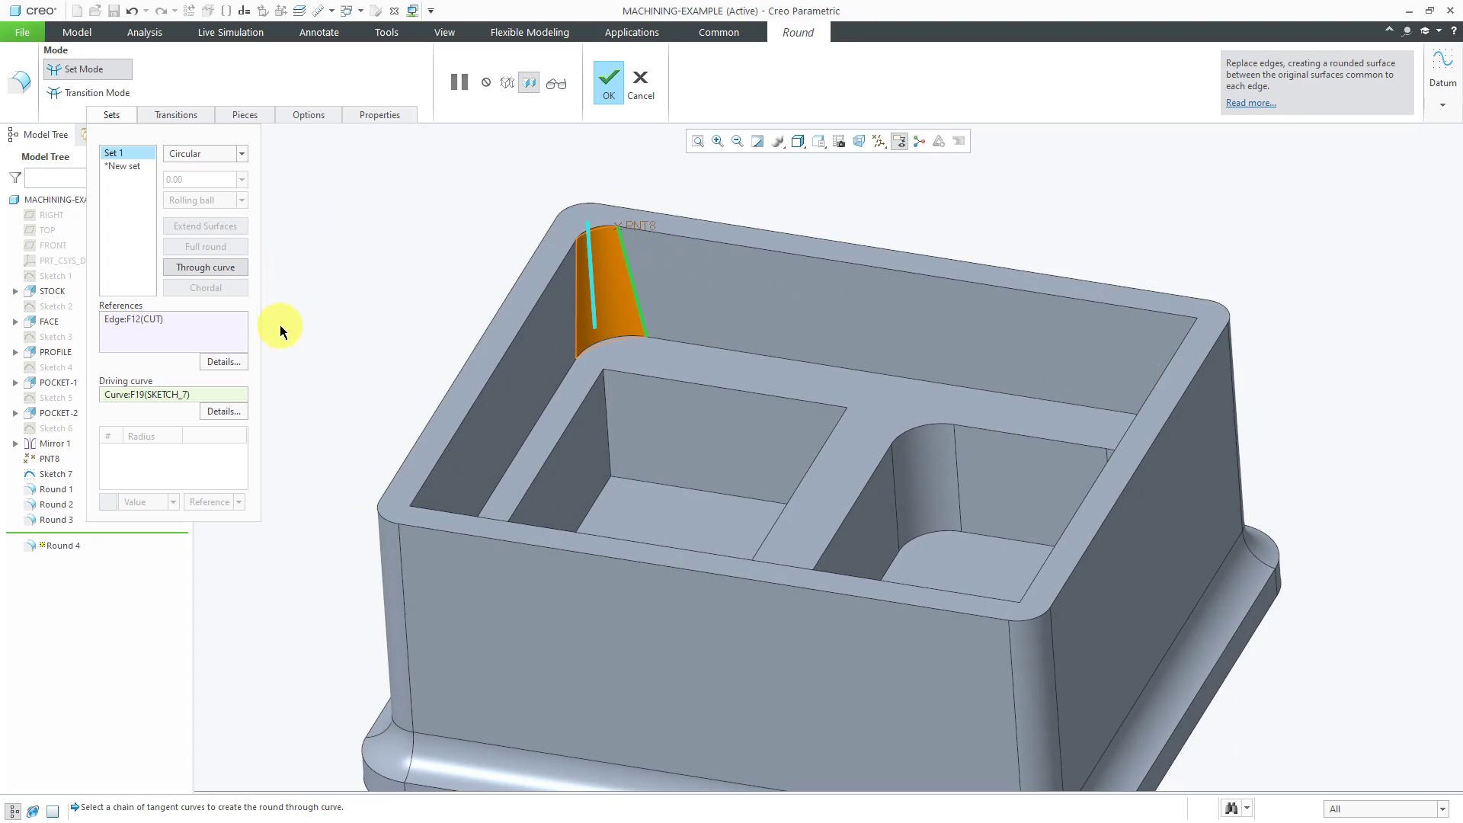
pyautogui.click(610, 89)
# Delete Round 4, the through-curve round in the corner of the large upper pocket
pyautogui.click(523, 337)
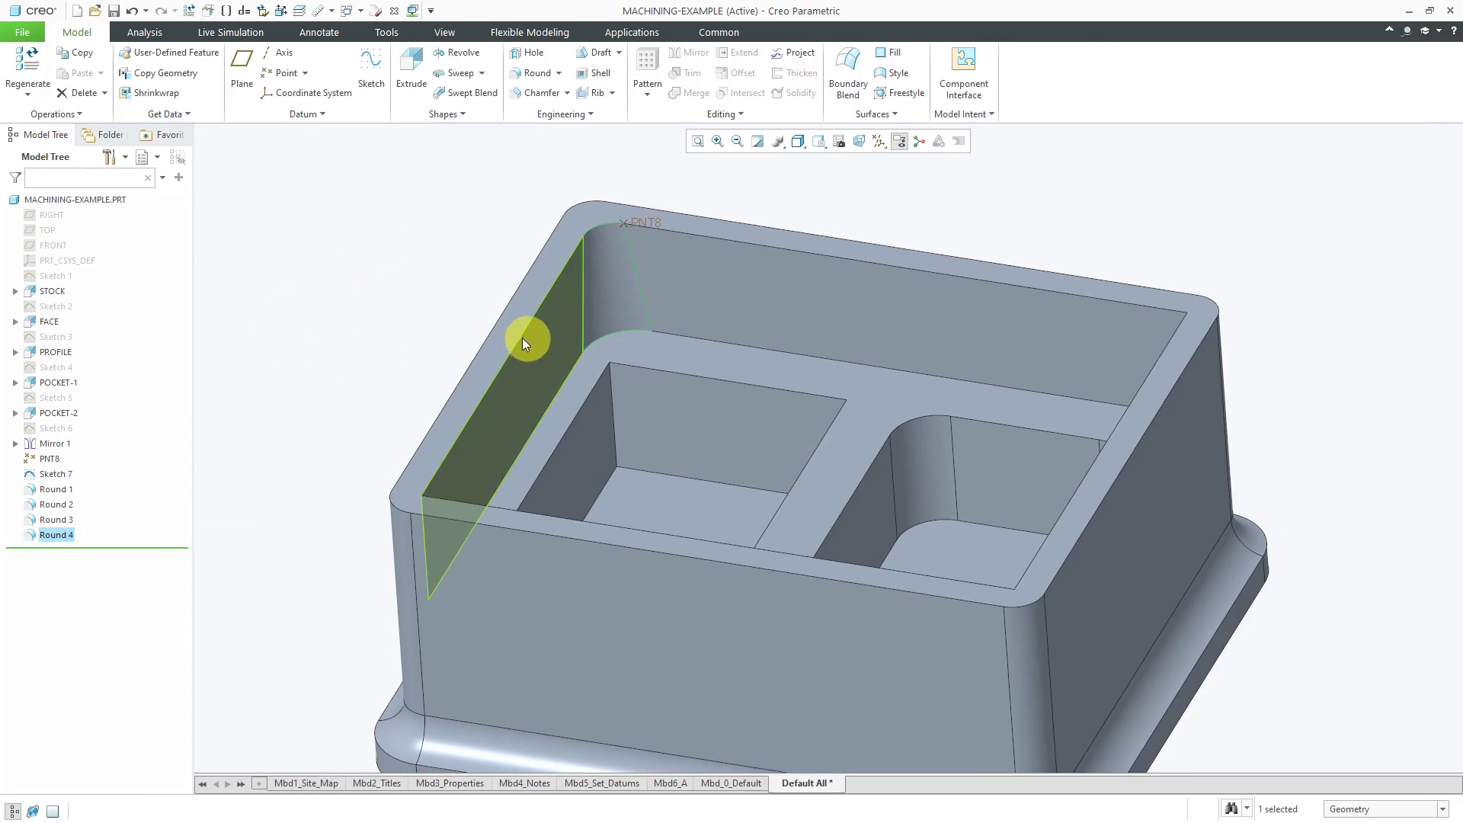
pyautogui.moveTo(522, 336); pyautogui.dragTo(523, 327, button='middle')
pyautogui.rightClick(61, 536)
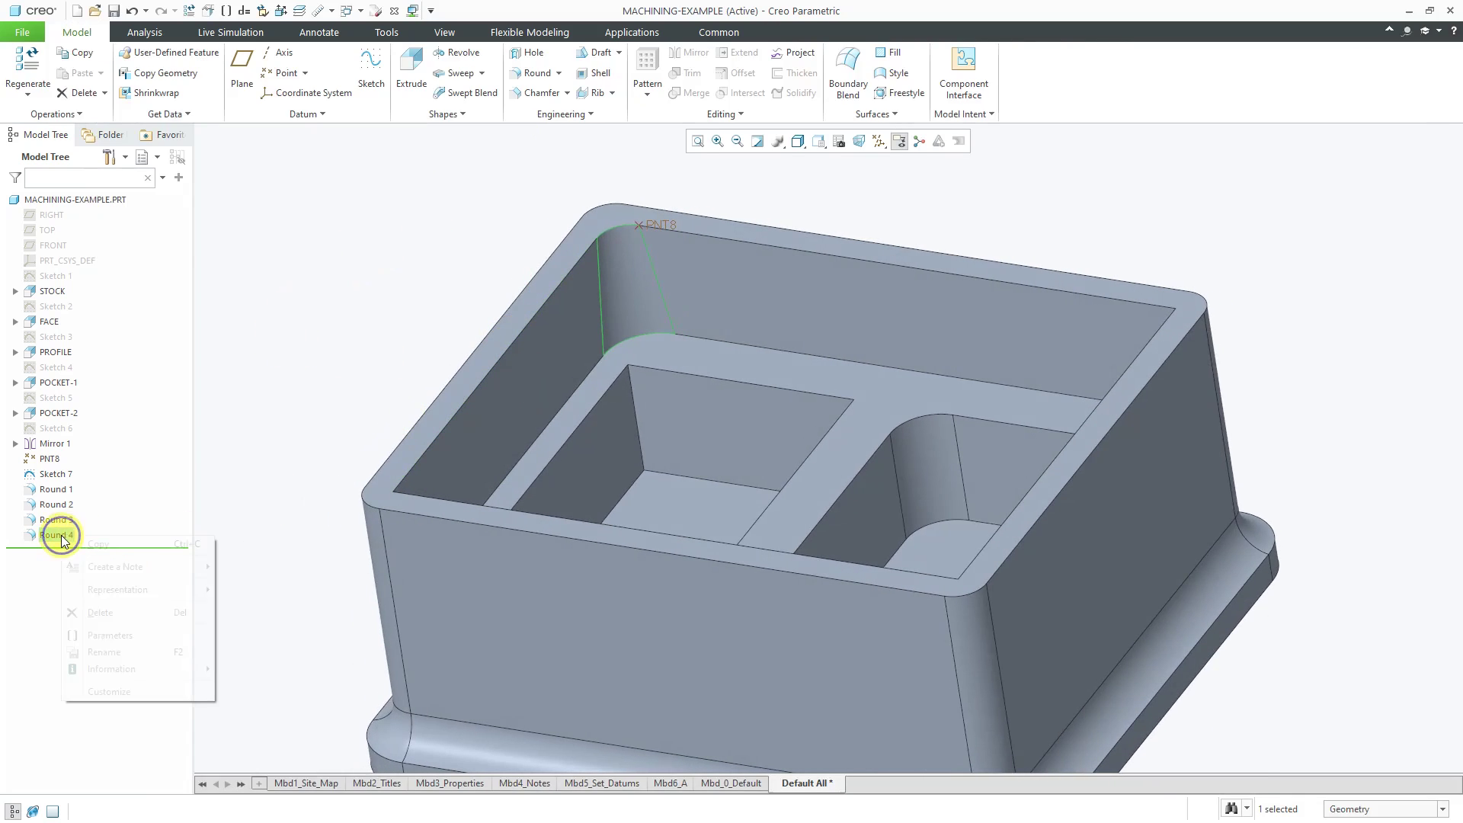
pyautogui.click(99, 612)
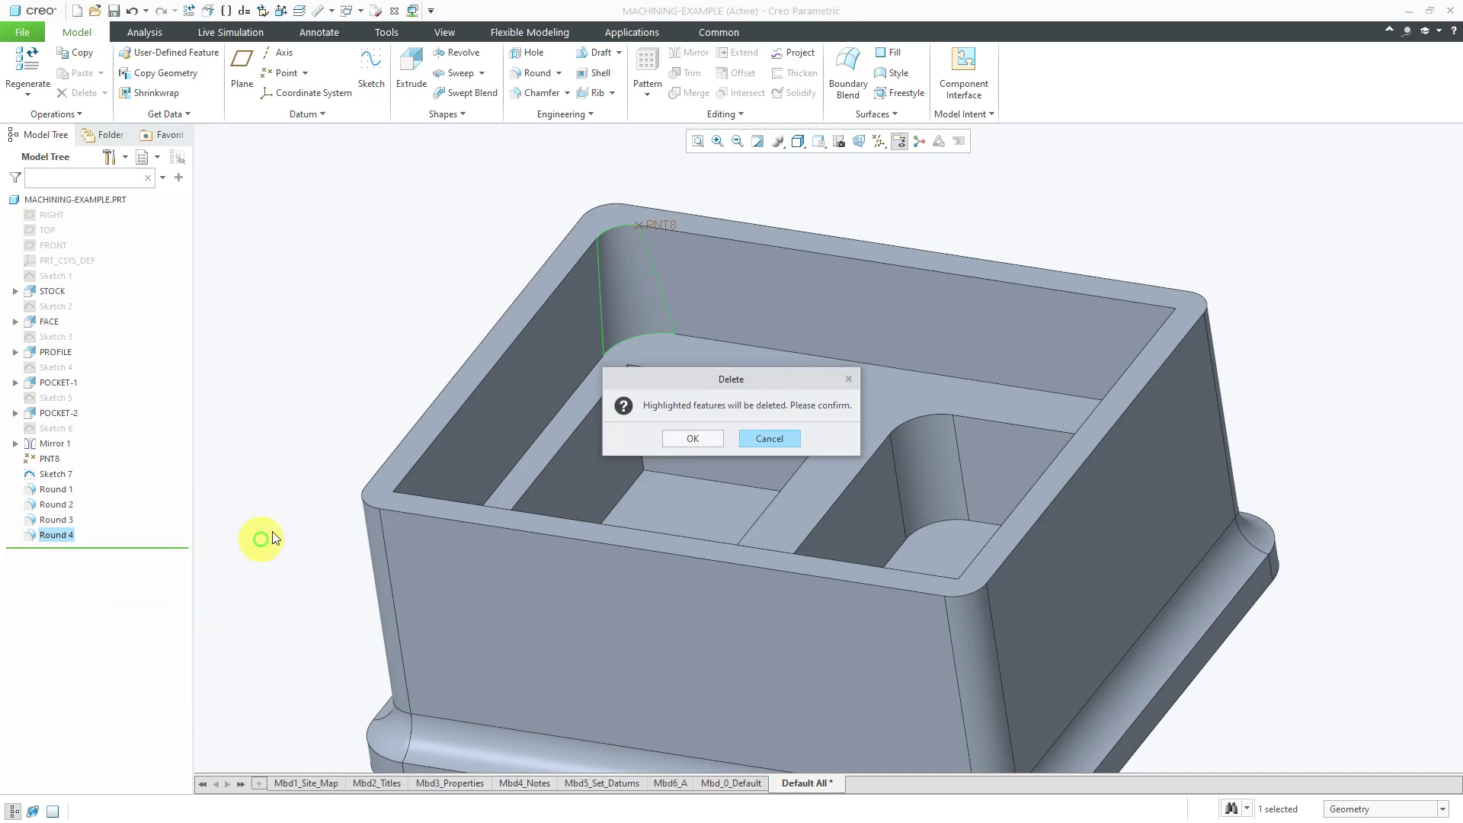
pyautogui.click(694, 439)
# Start a round on all four vertical corners of the large upper pocket using the intent edge reference
pyautogui.scroll(2, 674, 236)
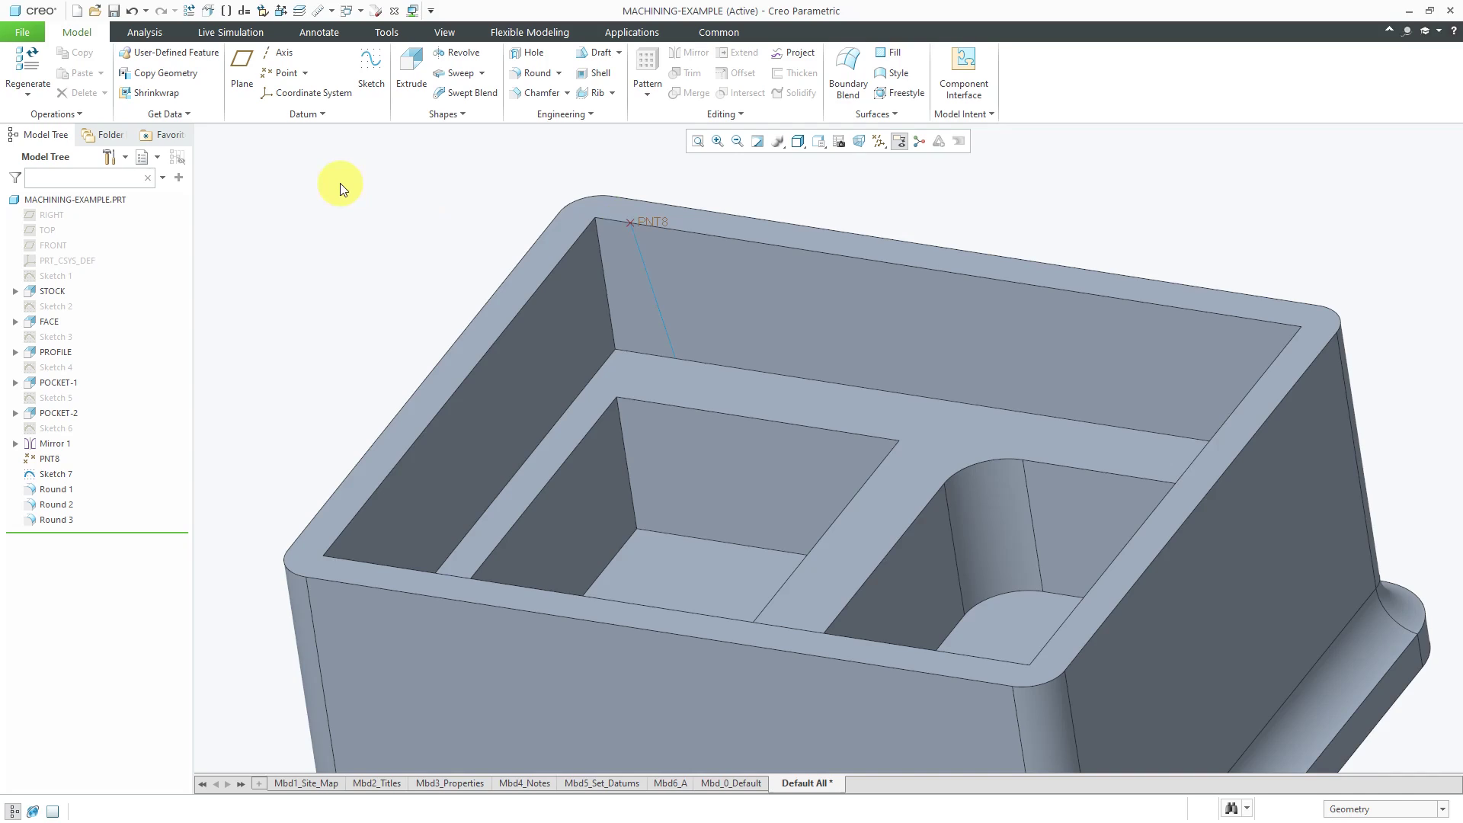
pyautogui.click(538, 76)
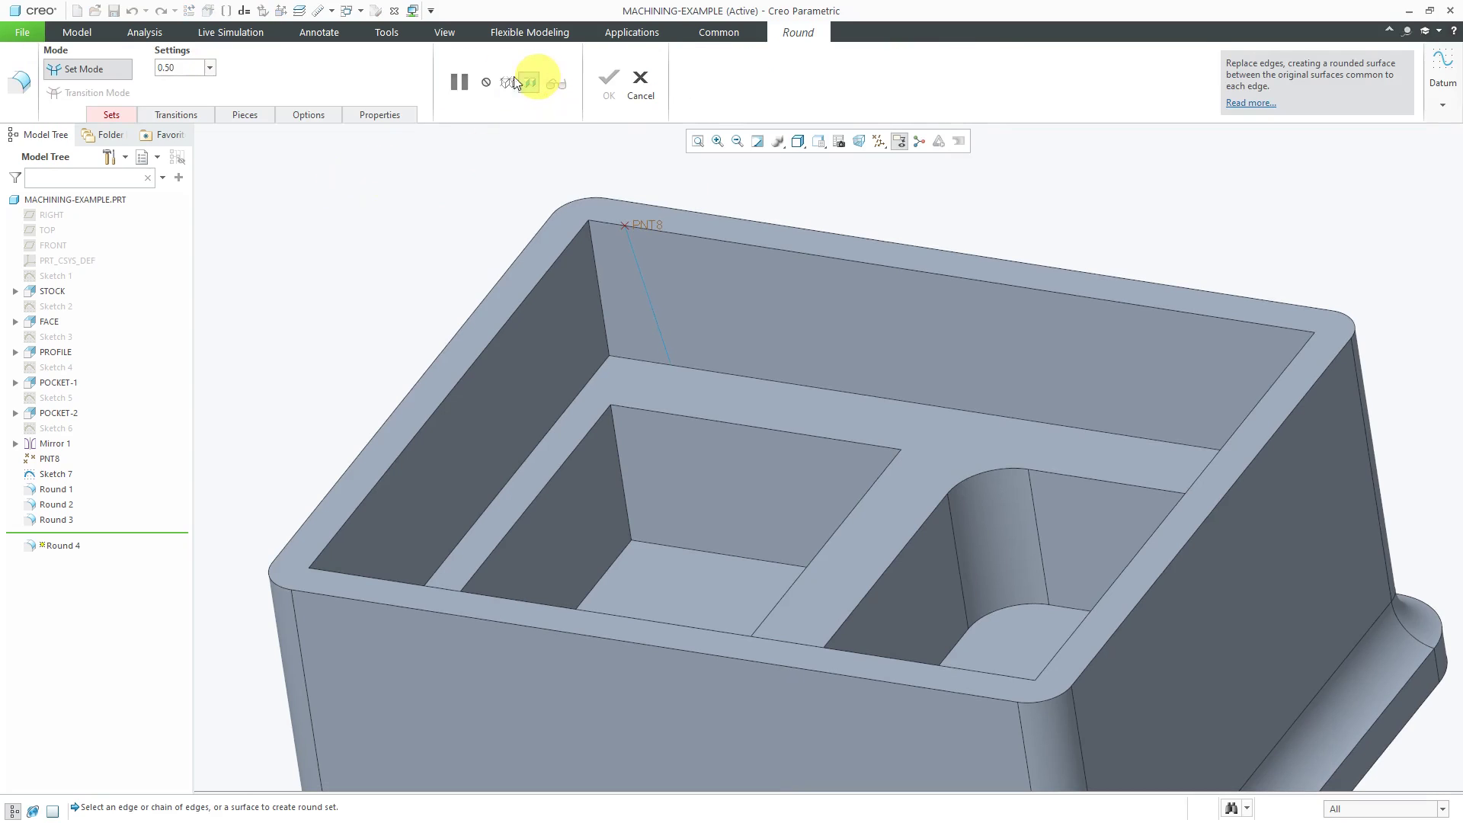
pyautogui.rightClick(601, 293)
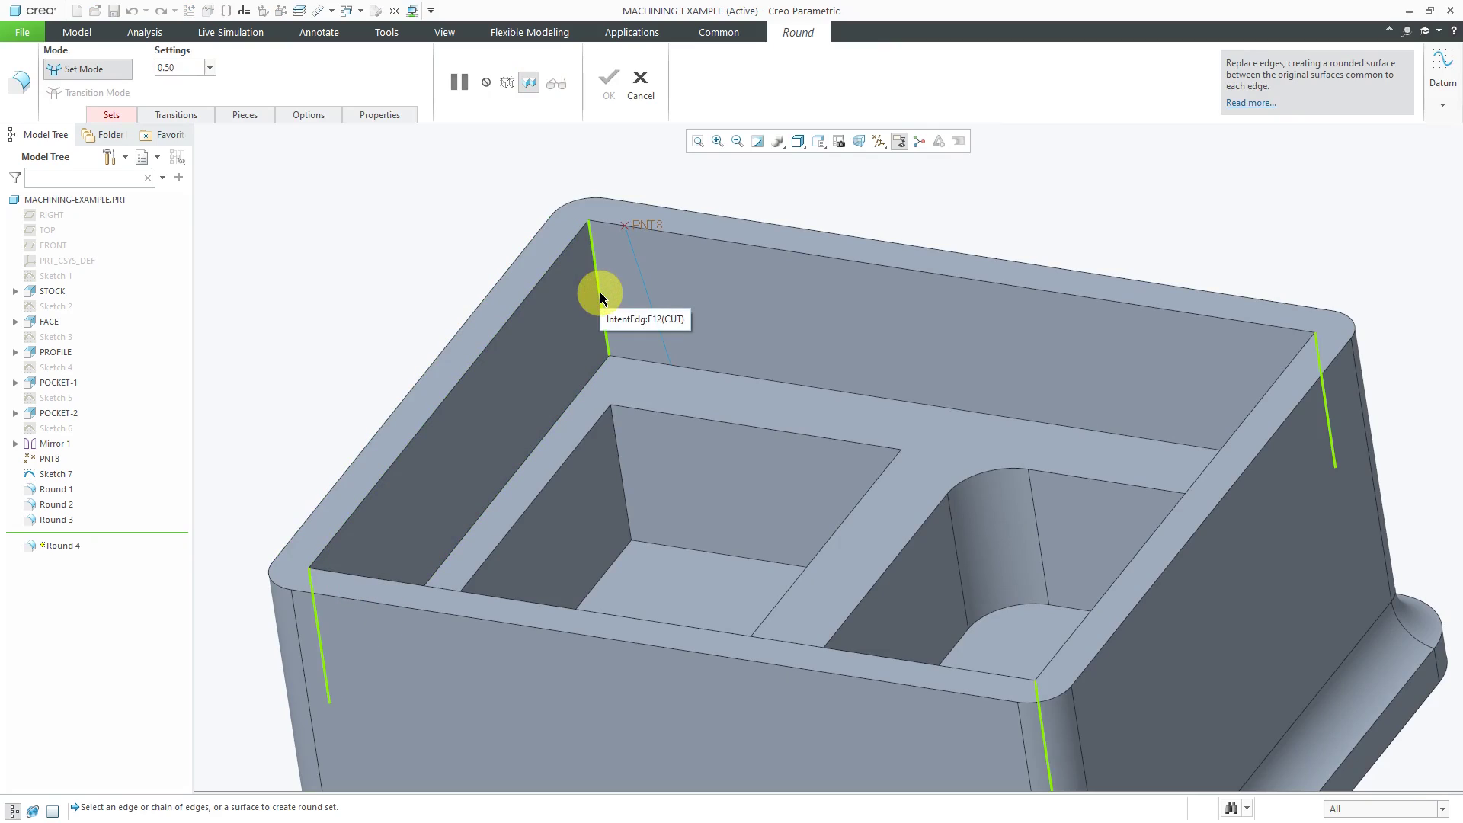
pyautogui.click(601, 292)
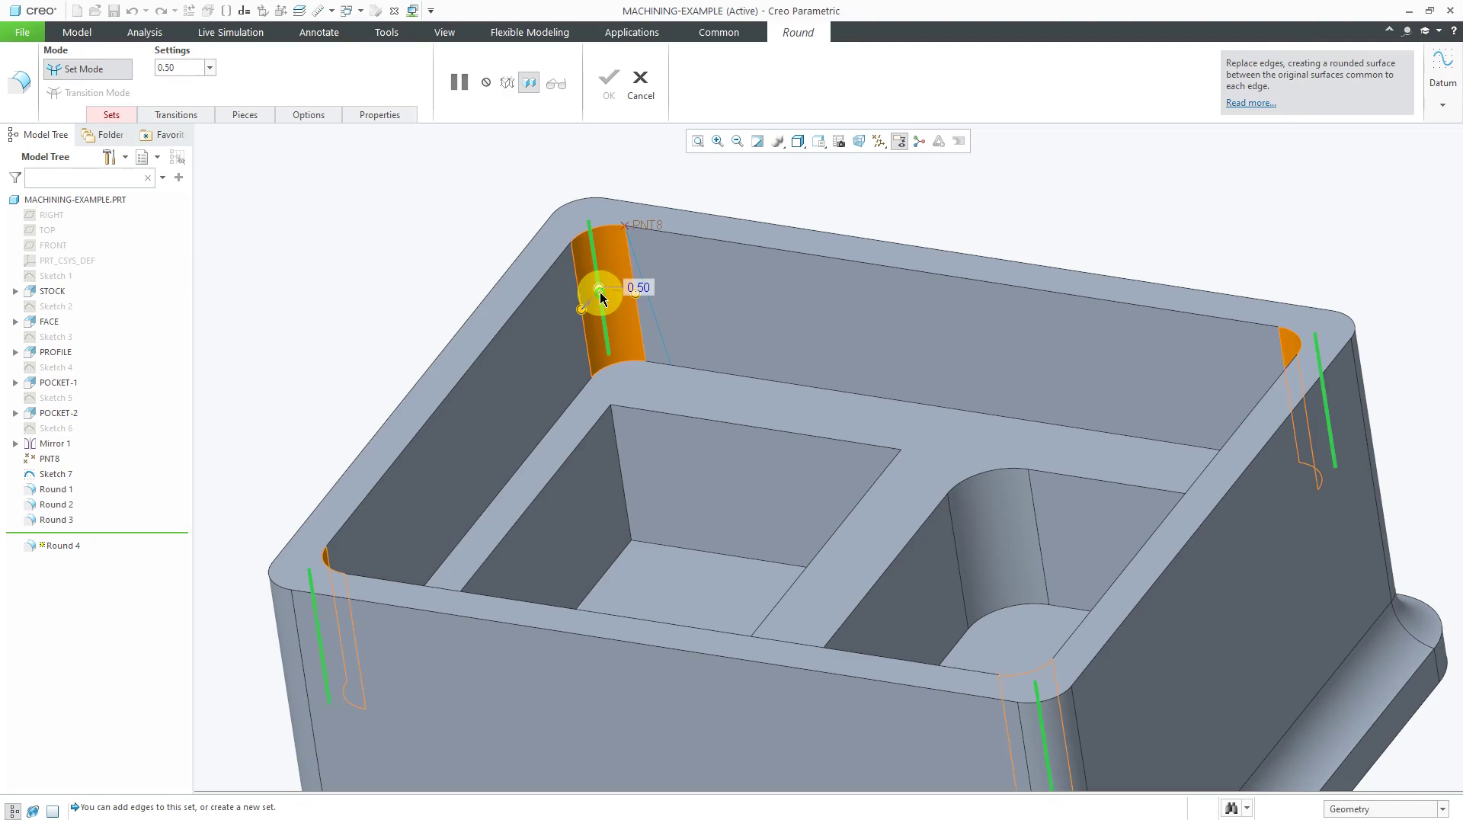
# Drive the pocket corner round's radius by reference to datum point PNT8 and complete the round
pyautogui.click(108, 116)
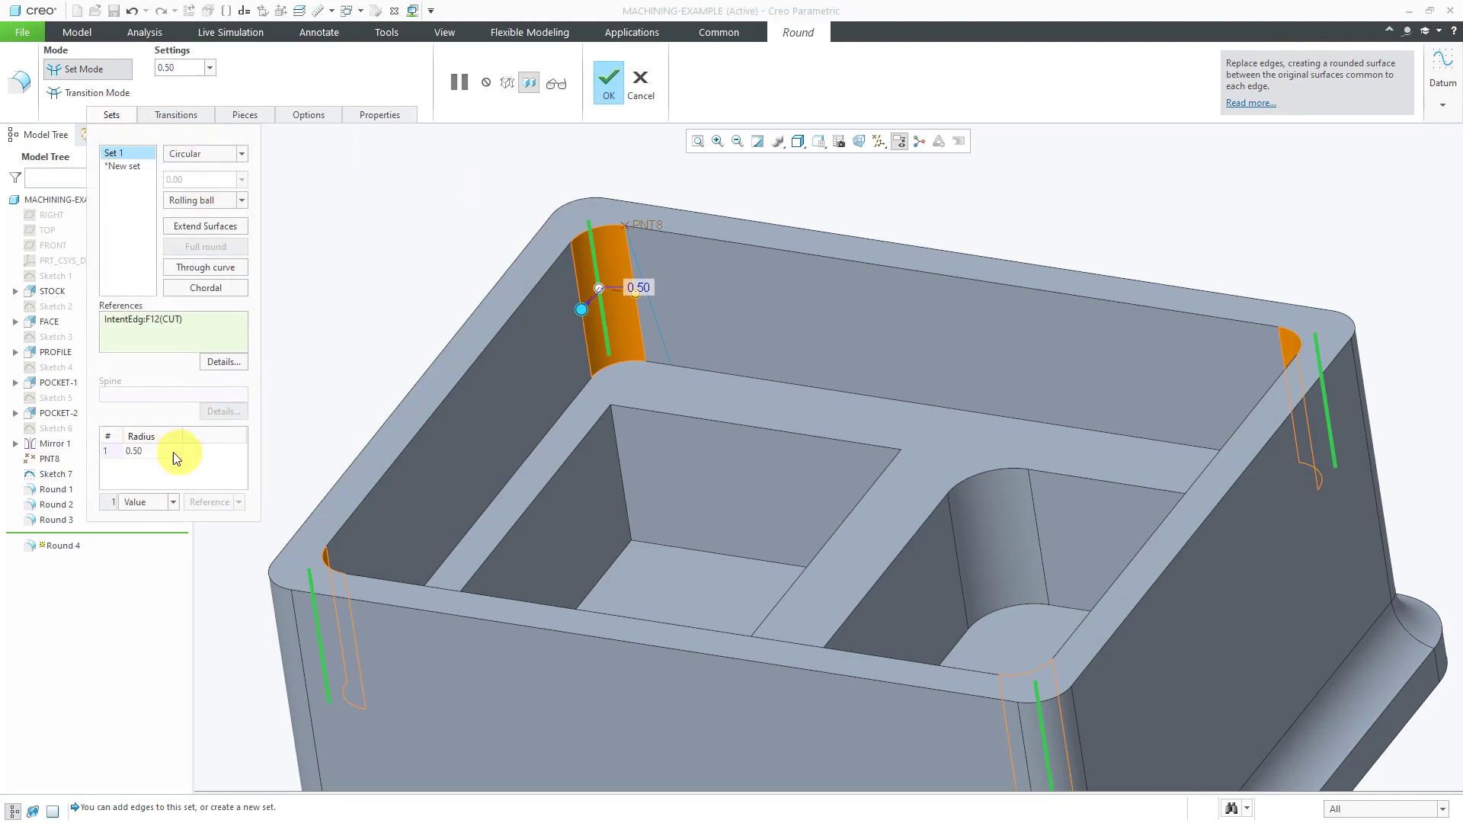
pyautogui.click(171, 502)
pyautogui.click(152, 534)
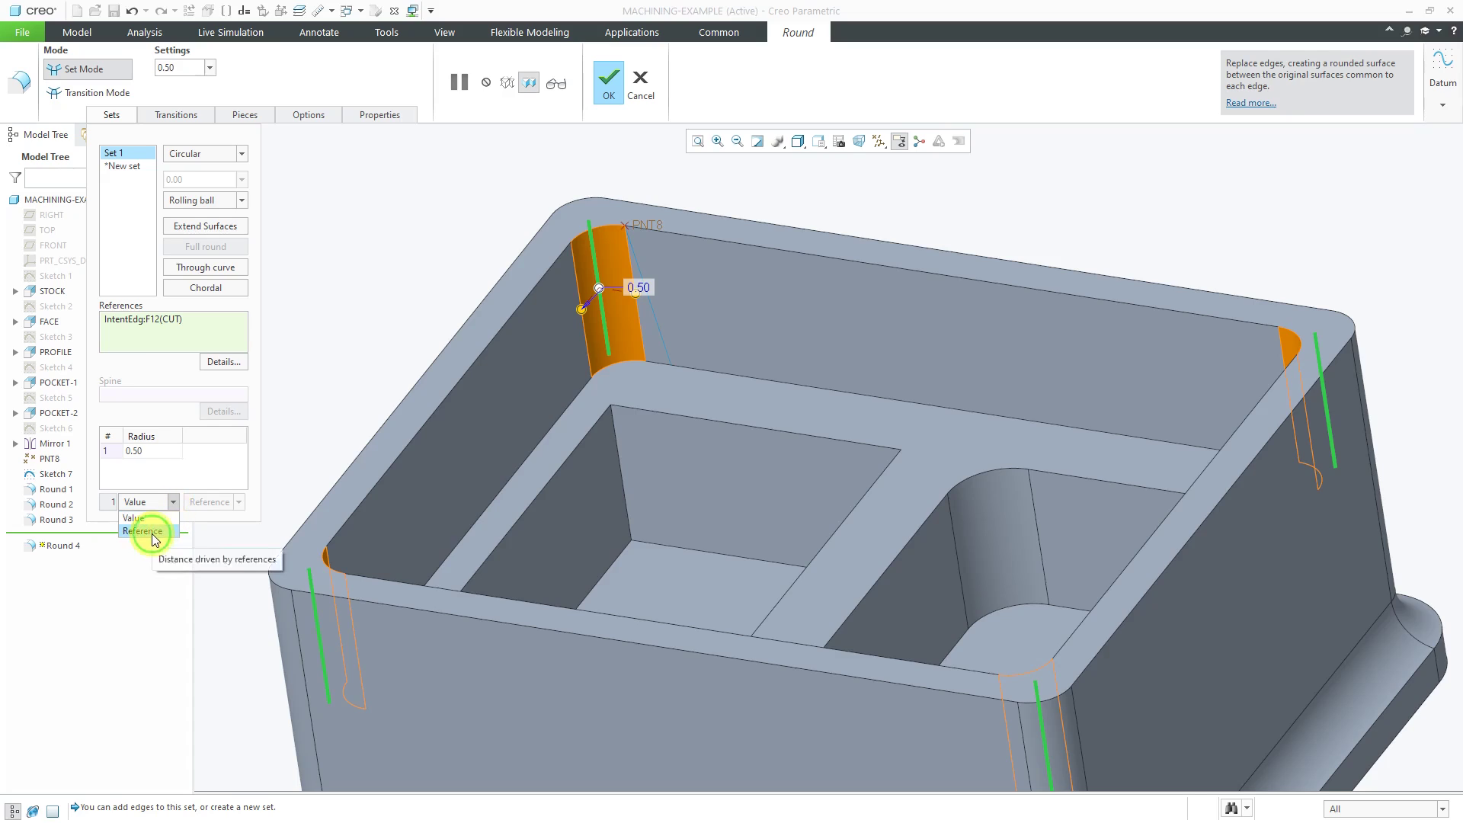
pyautogui.click(640, 223)
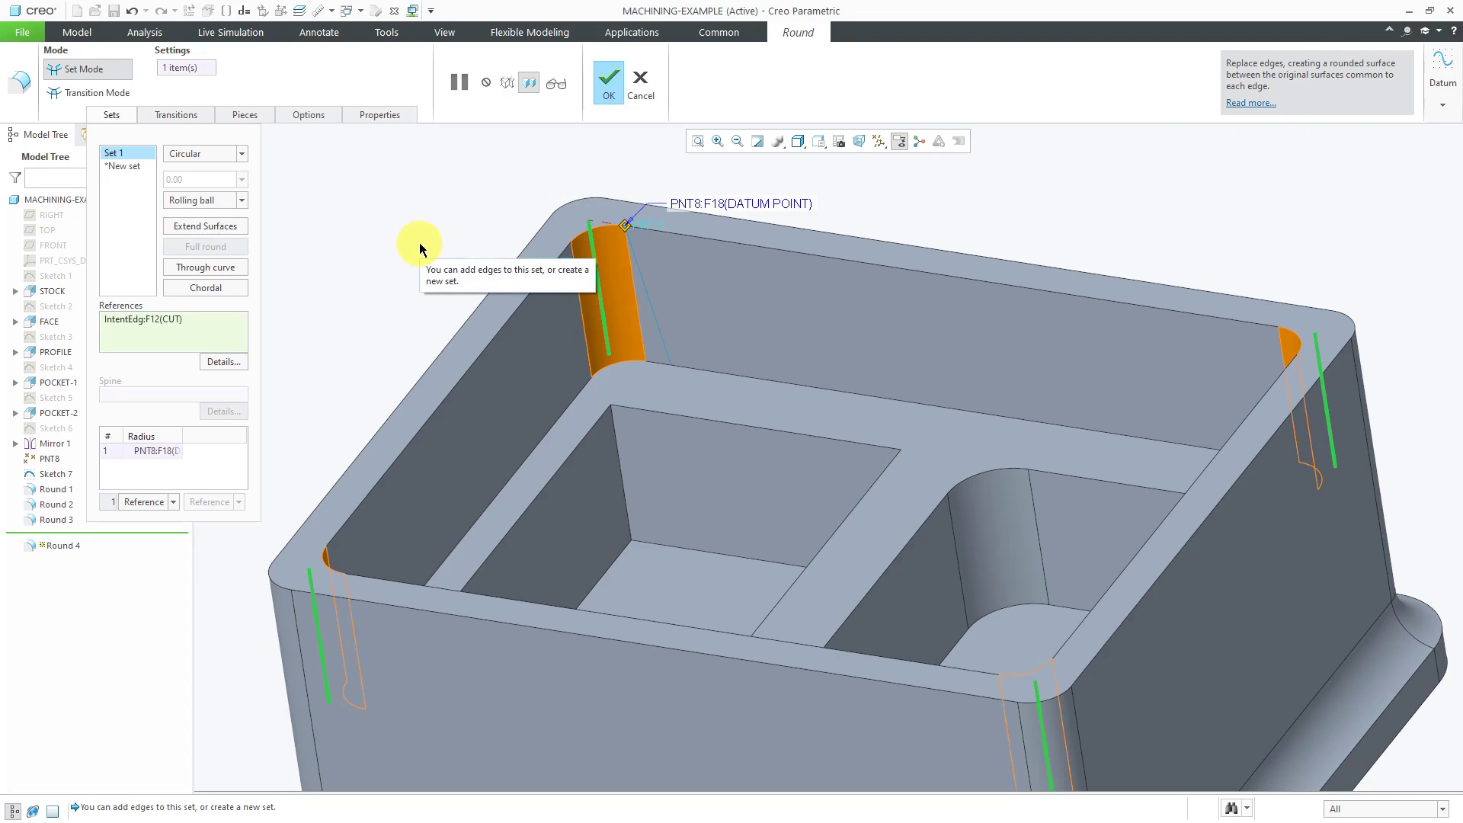
pyautogui.moveTo(445, 255)
pyautogui.mouseDown(button='middle')
pyautogui.moveTo(500, 253)
pyautogui.moveTo(454, 252)
pyautogui.moveTo(449, 267)
pyautogui.mouseUp(button='middle')
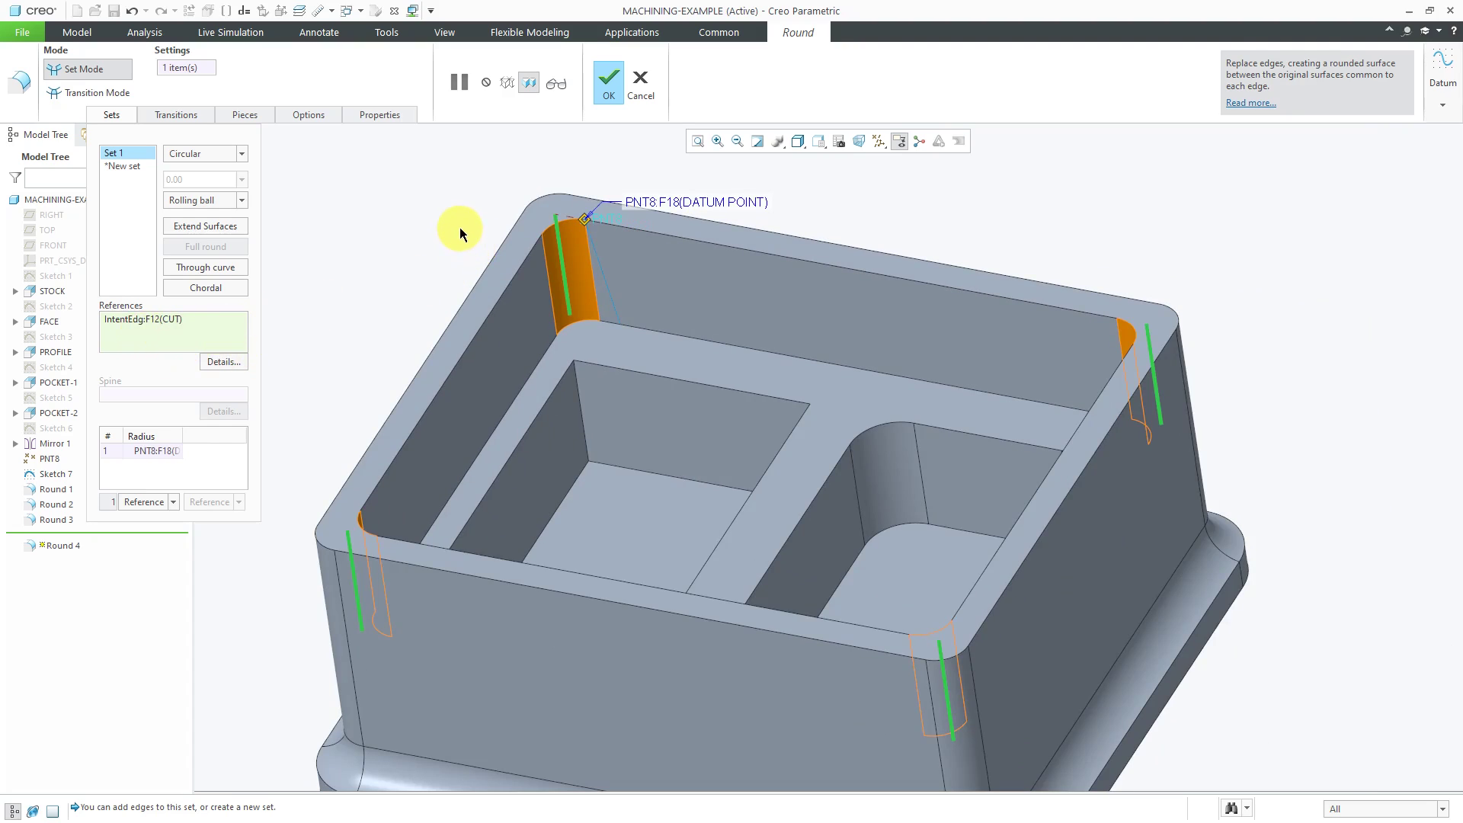
pyautogui.click(609, 80)
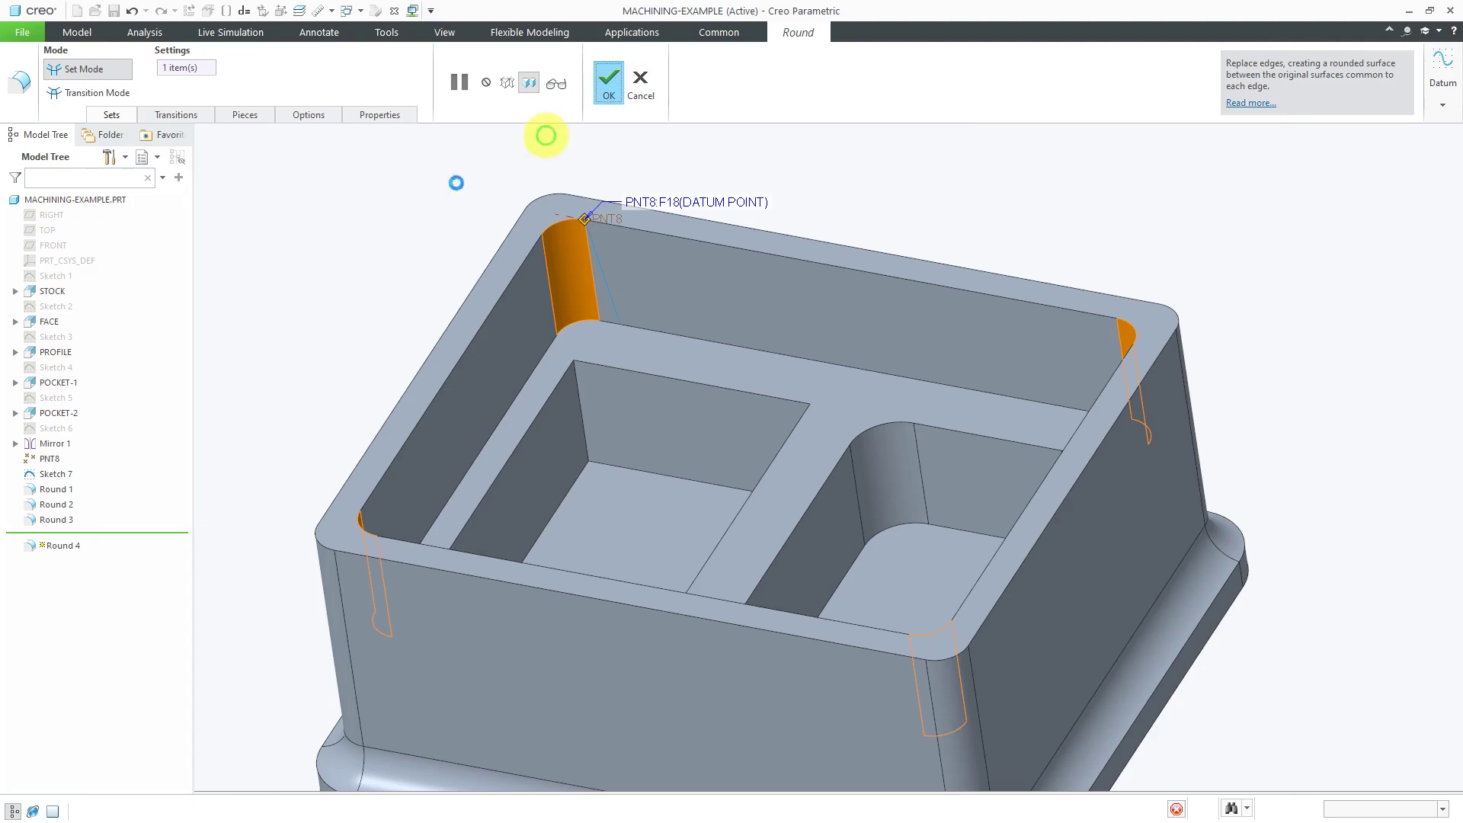
pyautogui.scroll(-2, 592, 191)
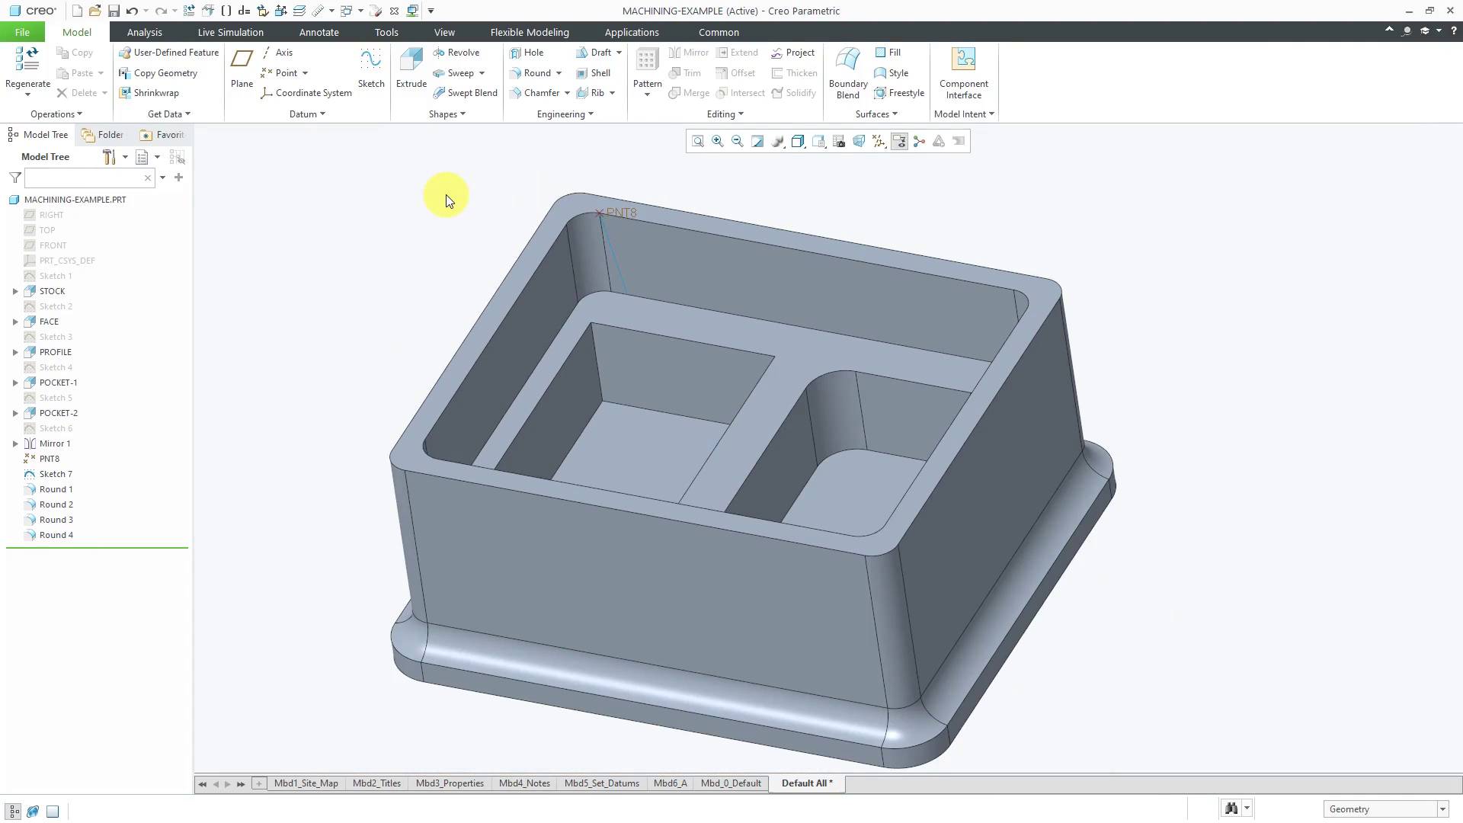
# Switch to the open part CHORDAL.PRT and inspect where its crossing tubes intersect
pyautogui.click(362, 12)
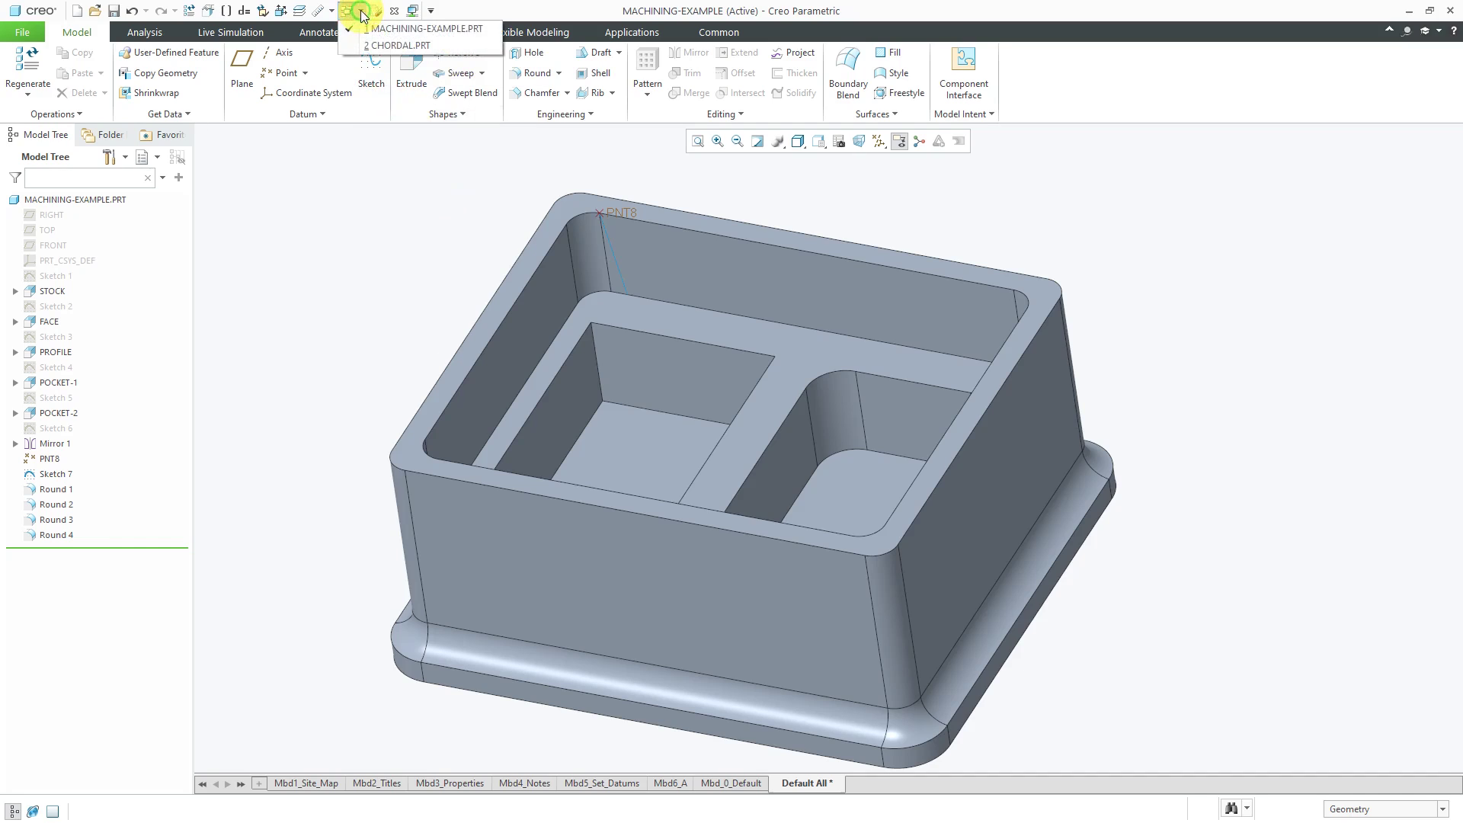
pyautogui.click(396, 45)
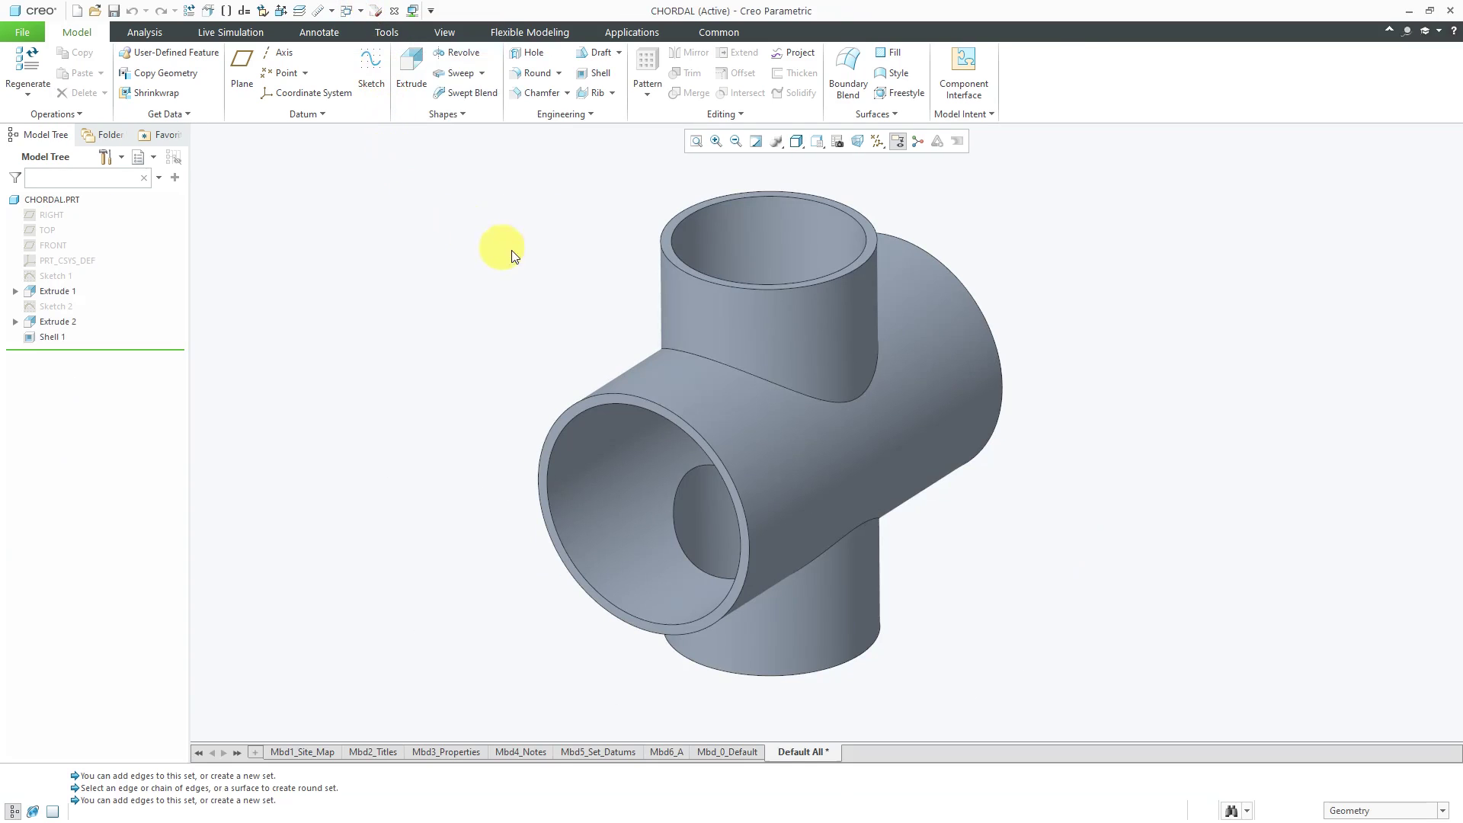
pyautogui.moveTo(511, 250)
pyautogui.mouseDown(button='middle')
pyautogui.moveTo(555, 219)
pyautogui.moveTo(549, 230)
pyautogui.mouseUp(button='middle')
pyautogui.moveTo(555, 263); pyautogui.dragTo(523, 255, button='middle')
pyautogui.click(659, 383)
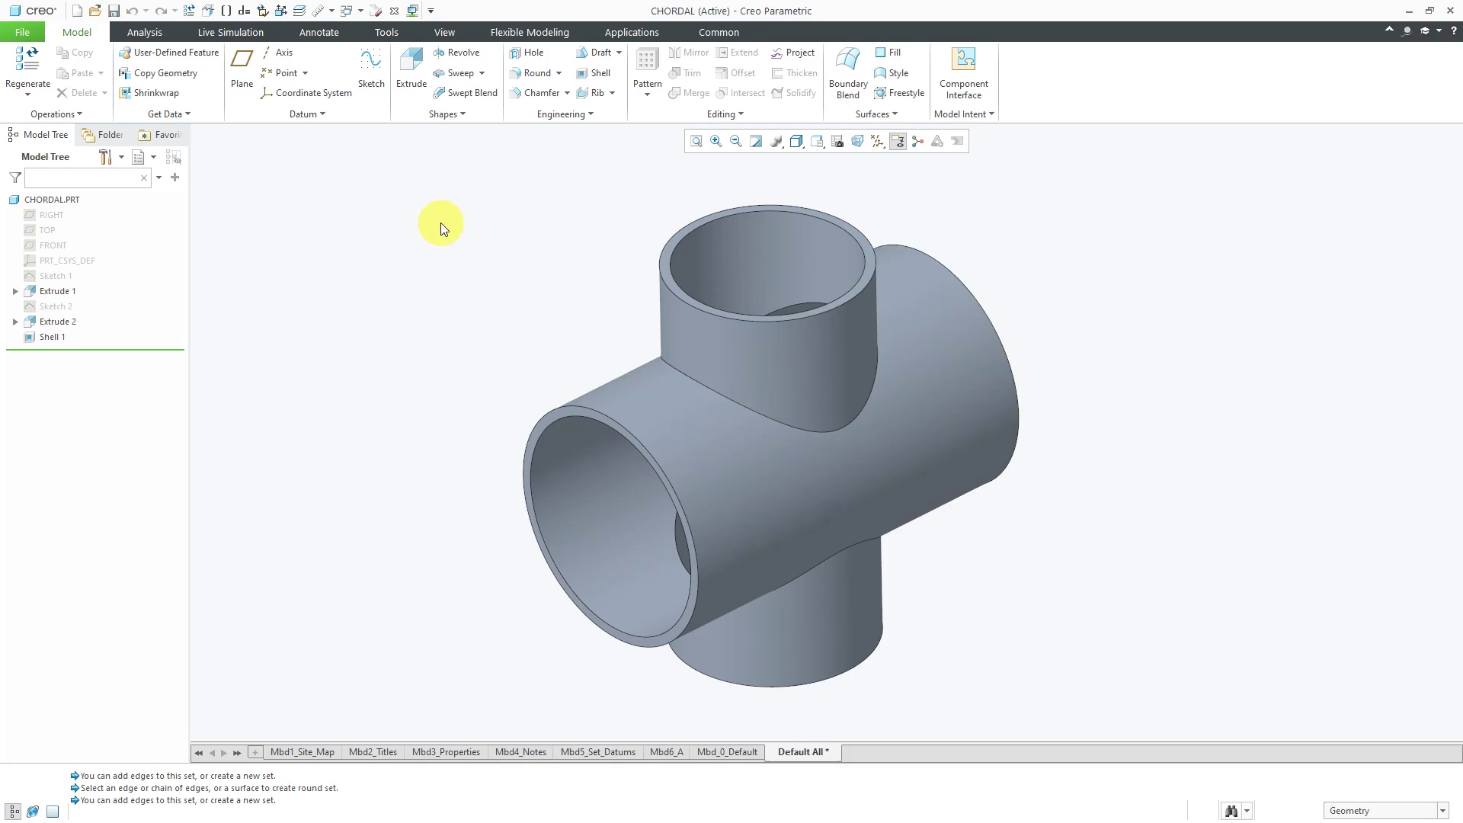
# Start a round on the outer edge where the upper vertical tube meets the horizontal tube, with radius 2
pyautogui.click(537, 74)
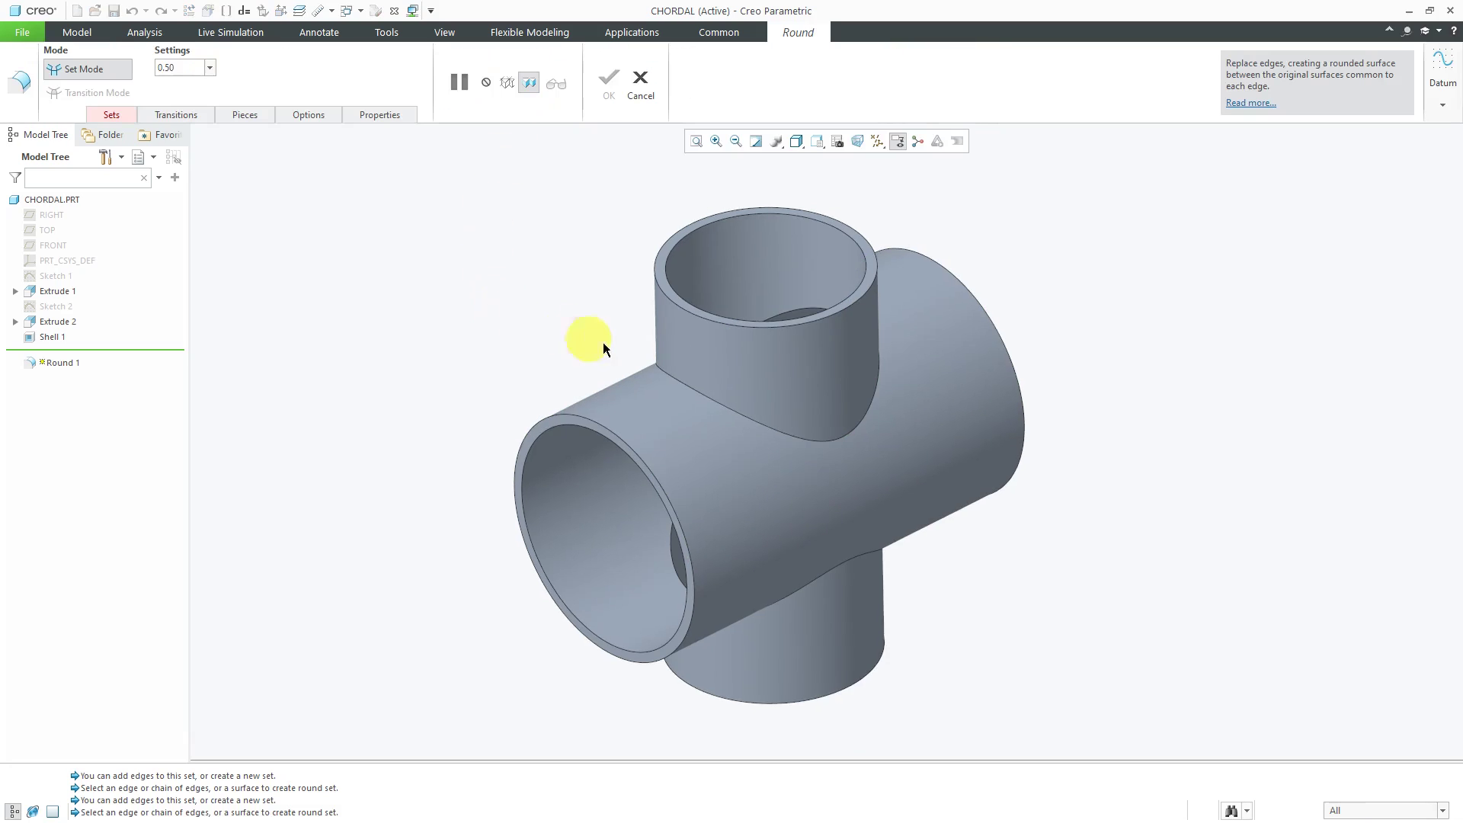
pyautogui.click(684, 384)
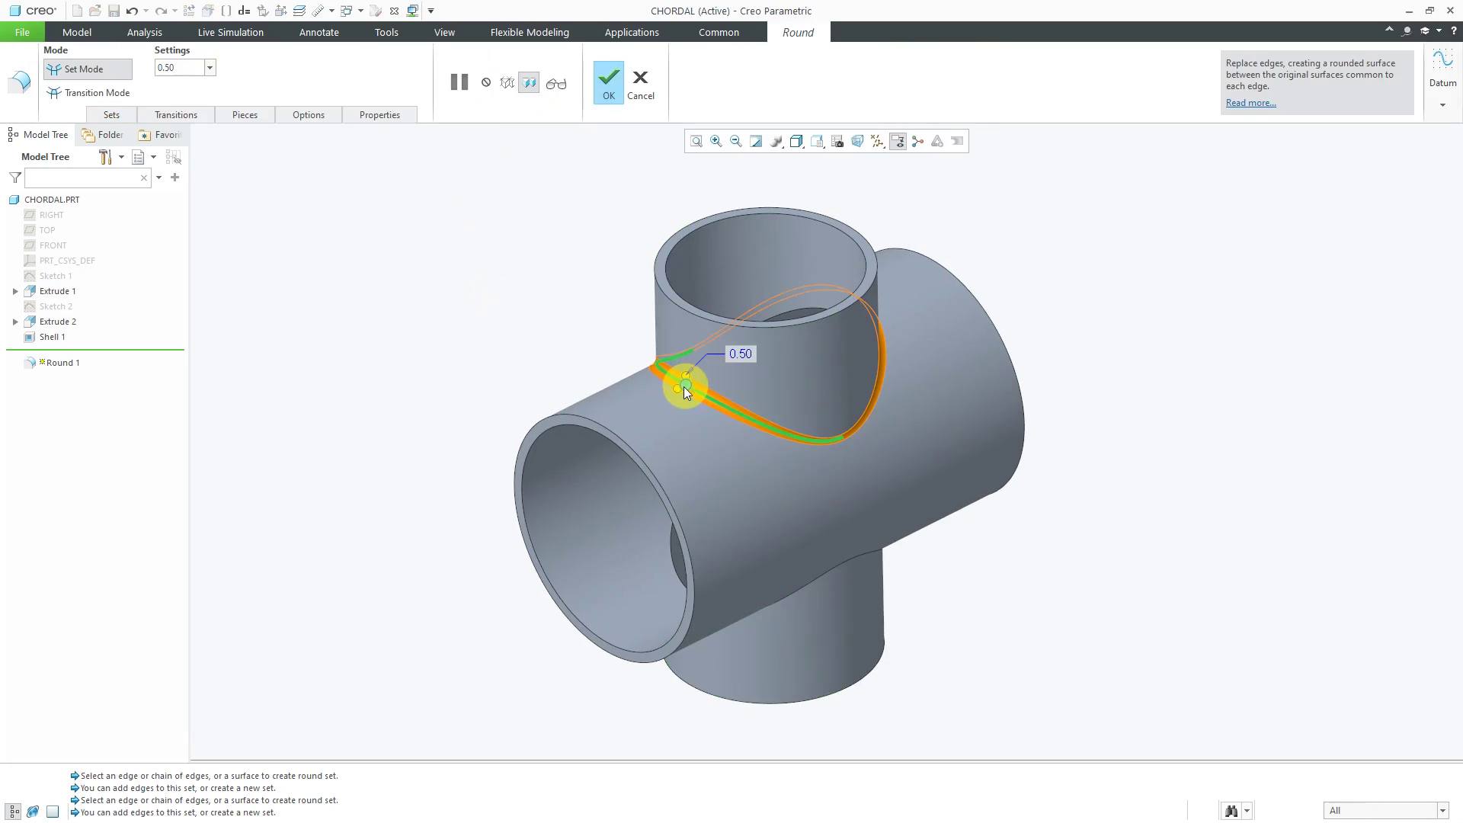
pyautogui.doubleClick(744, 353)
pyautogui.write('2')
pyautogui.press('Return')
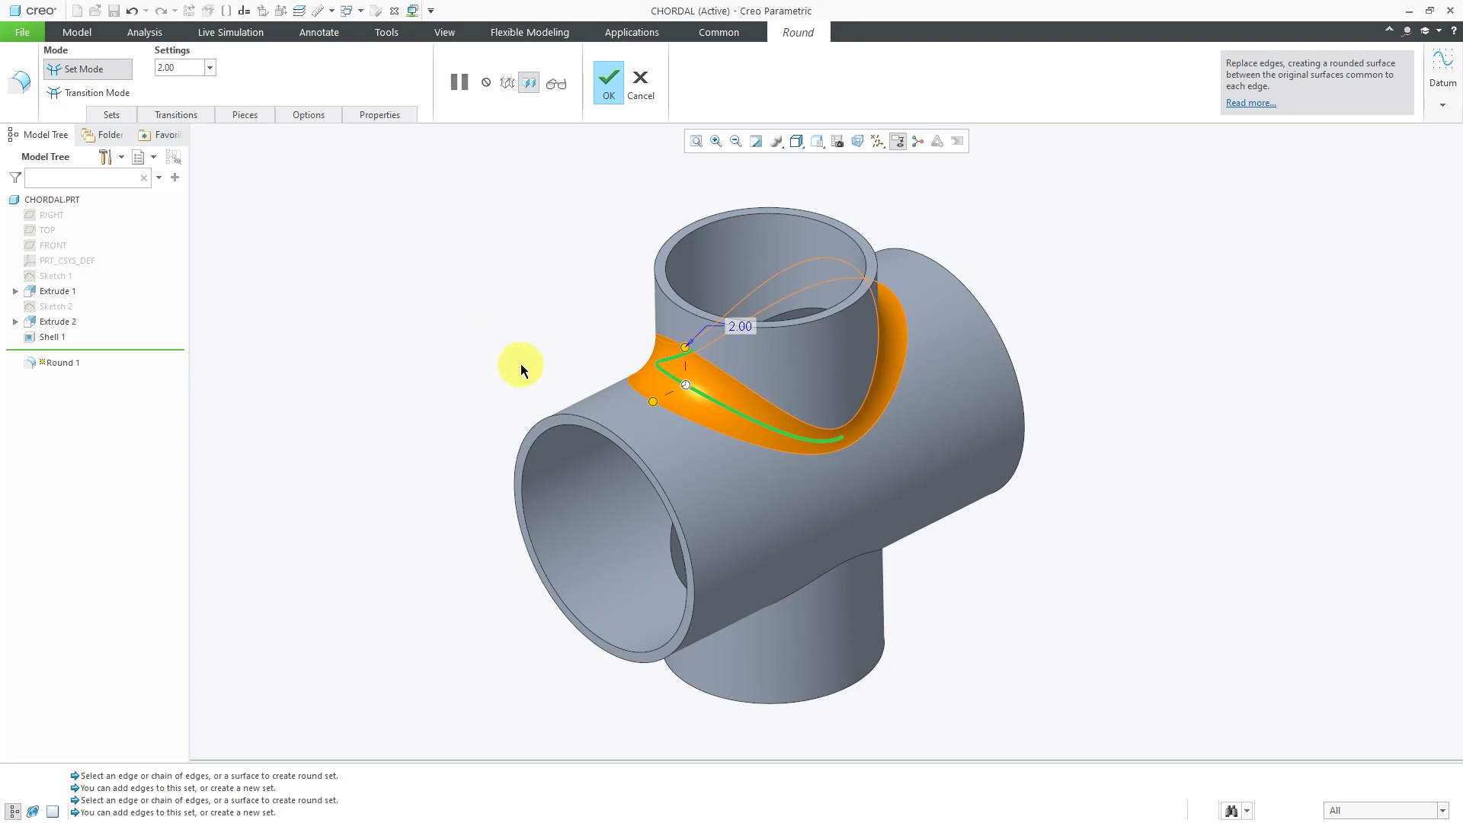
# Inspect the round's width around the tube intersection and change it to a constant chordal-length round
pyautogui.moveTo(520, 363)
pyautogui.mouseDown(button='middle')
pyautogui.moveTo(556, 340)
pyautogui.moveTo(564, 353)
pyautogui.moveTo(483, 350)
pyautogui.moveTo(523, 353)
pyautogui.mouseUp(button='middle')
pyautogui.scroll(-3, 654, 401)
pyautogui.scroll(3, 654, 401)
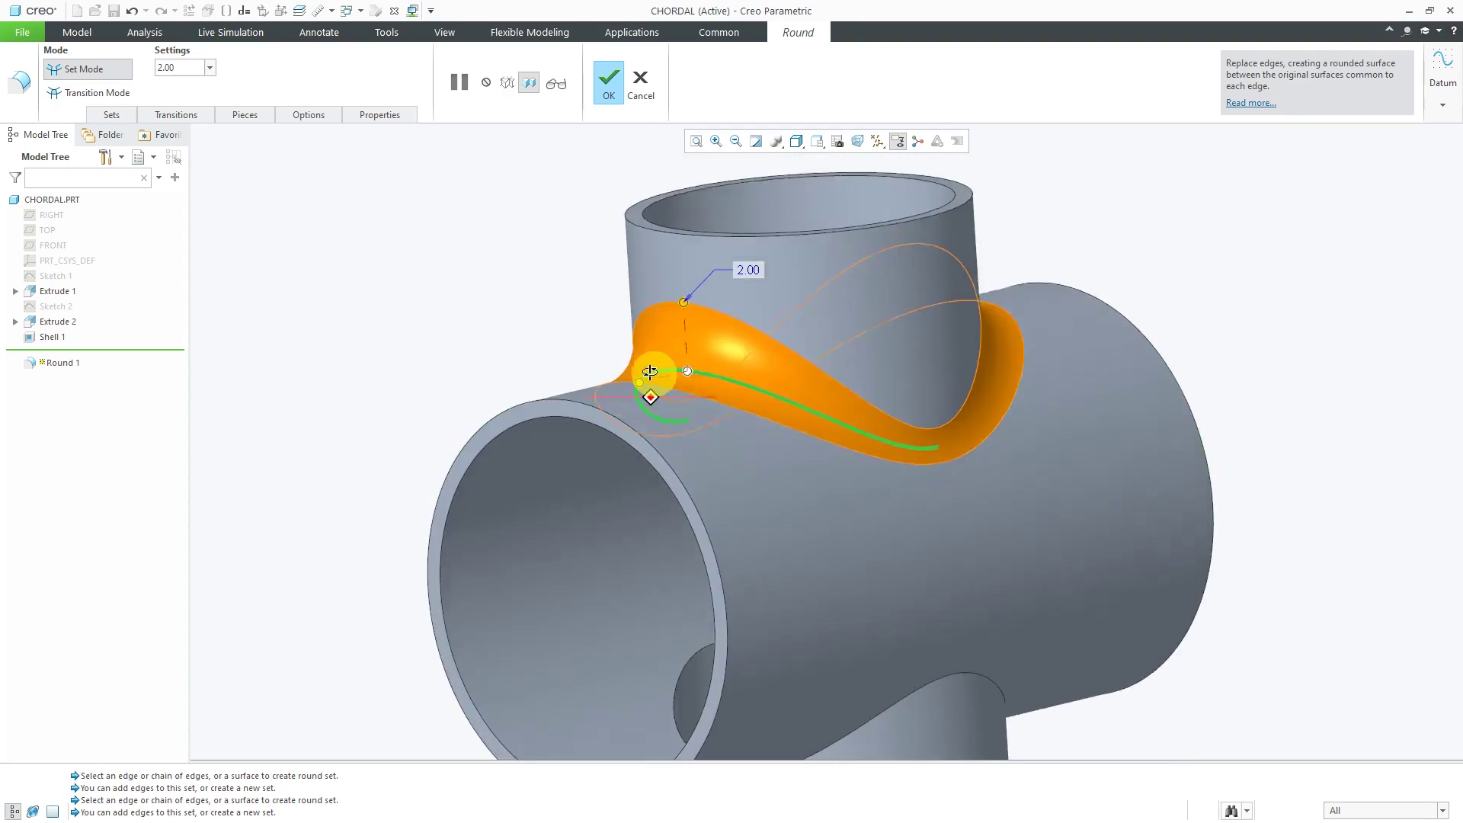
pyautogui.scroll(-2, 621, 376)
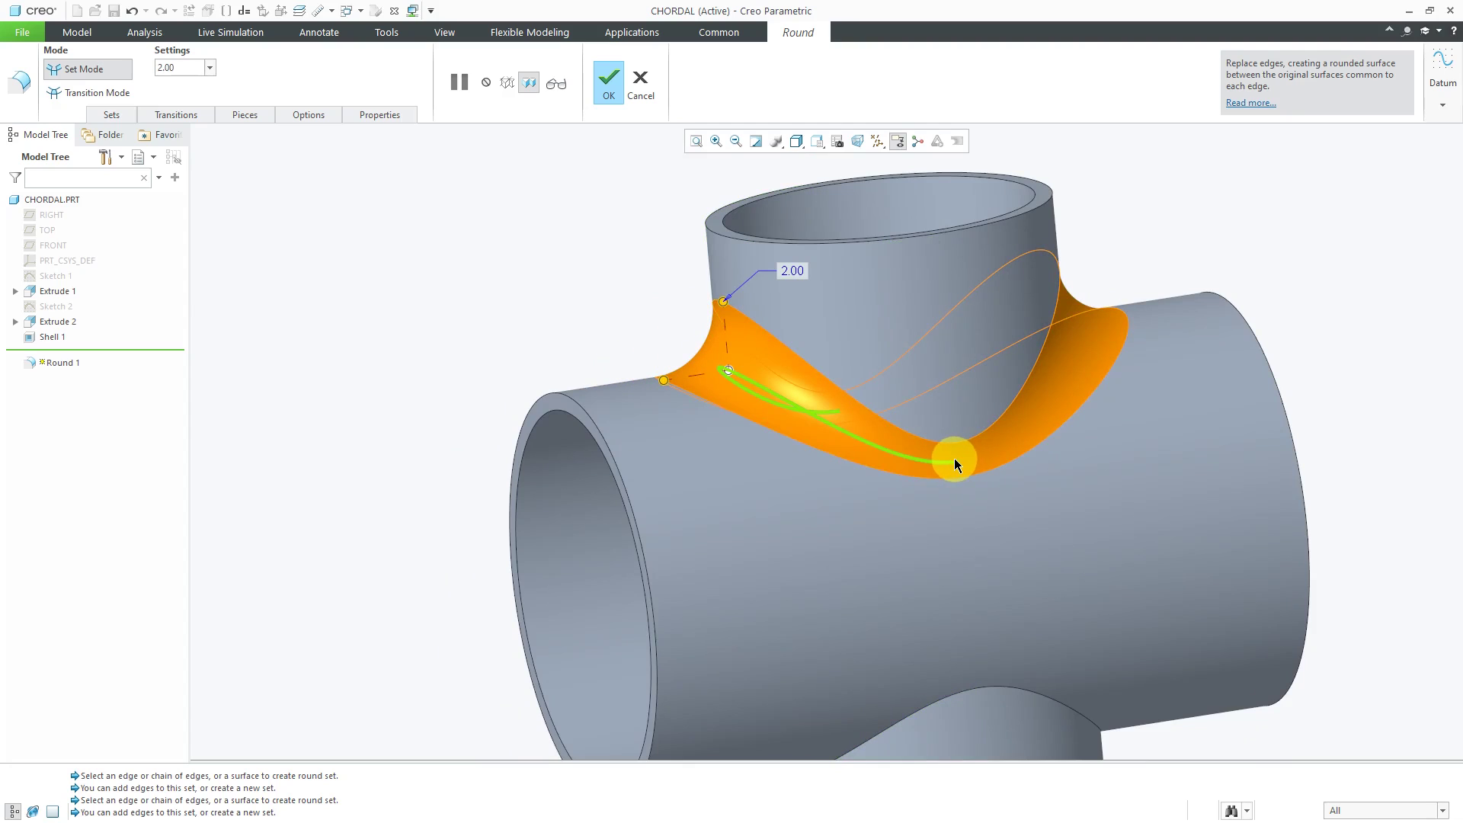
pyautogui.moveTo(899, 474); pyautogui.dragTo(951, 483, button='middle')
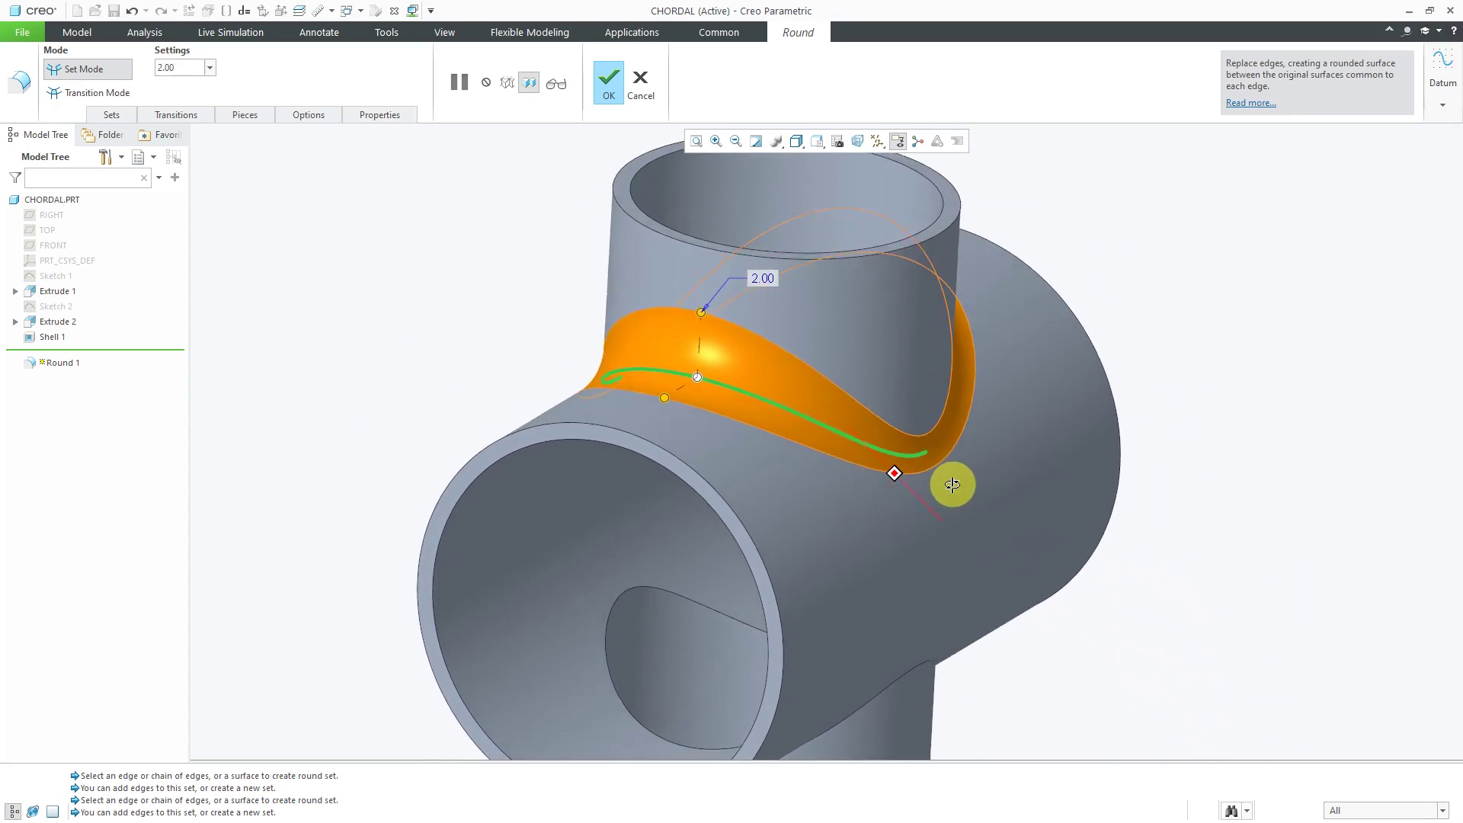
pyautogui.click(114, 116)
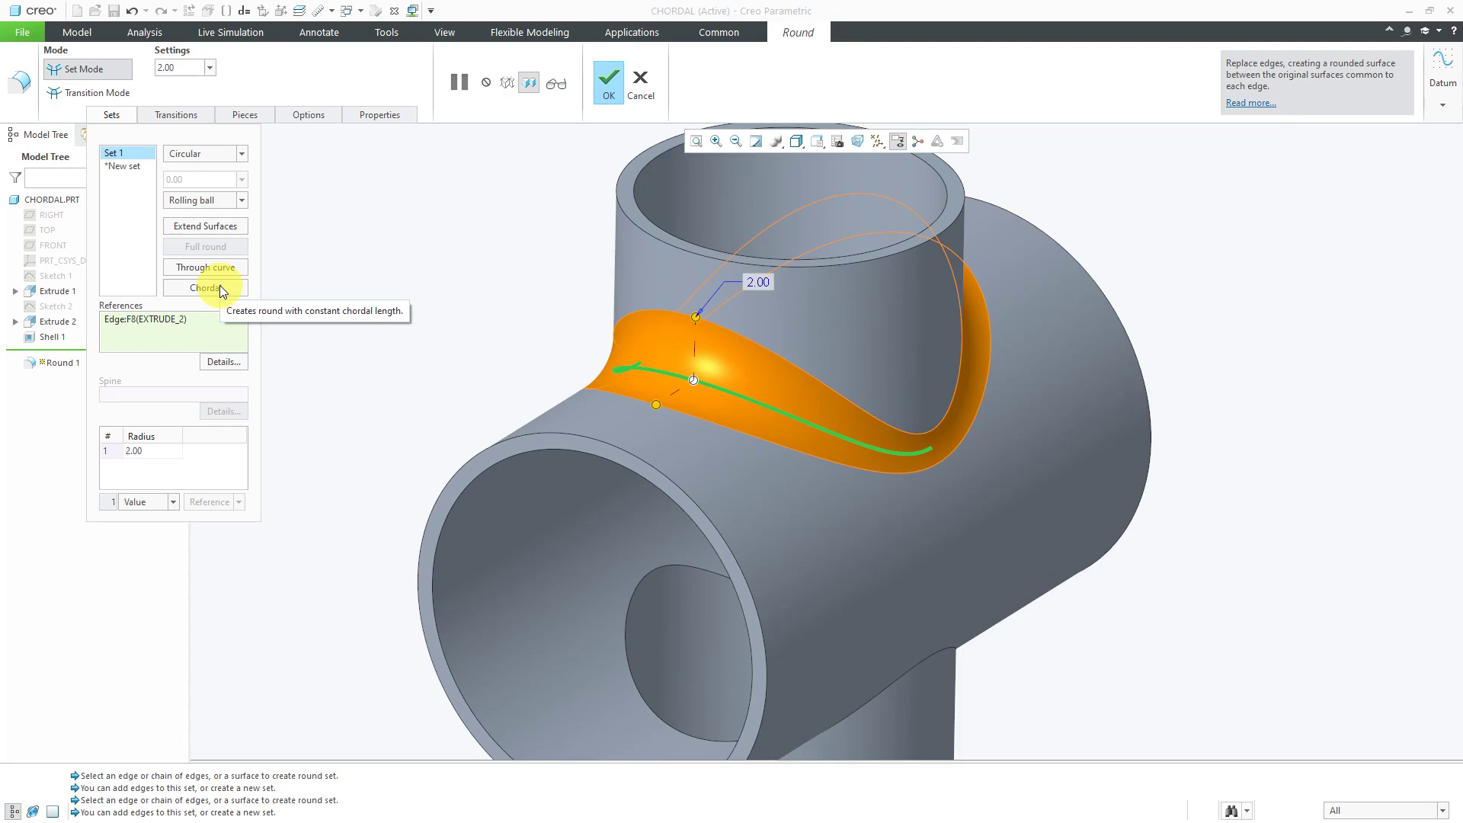
pyautogui.click(219, 288)
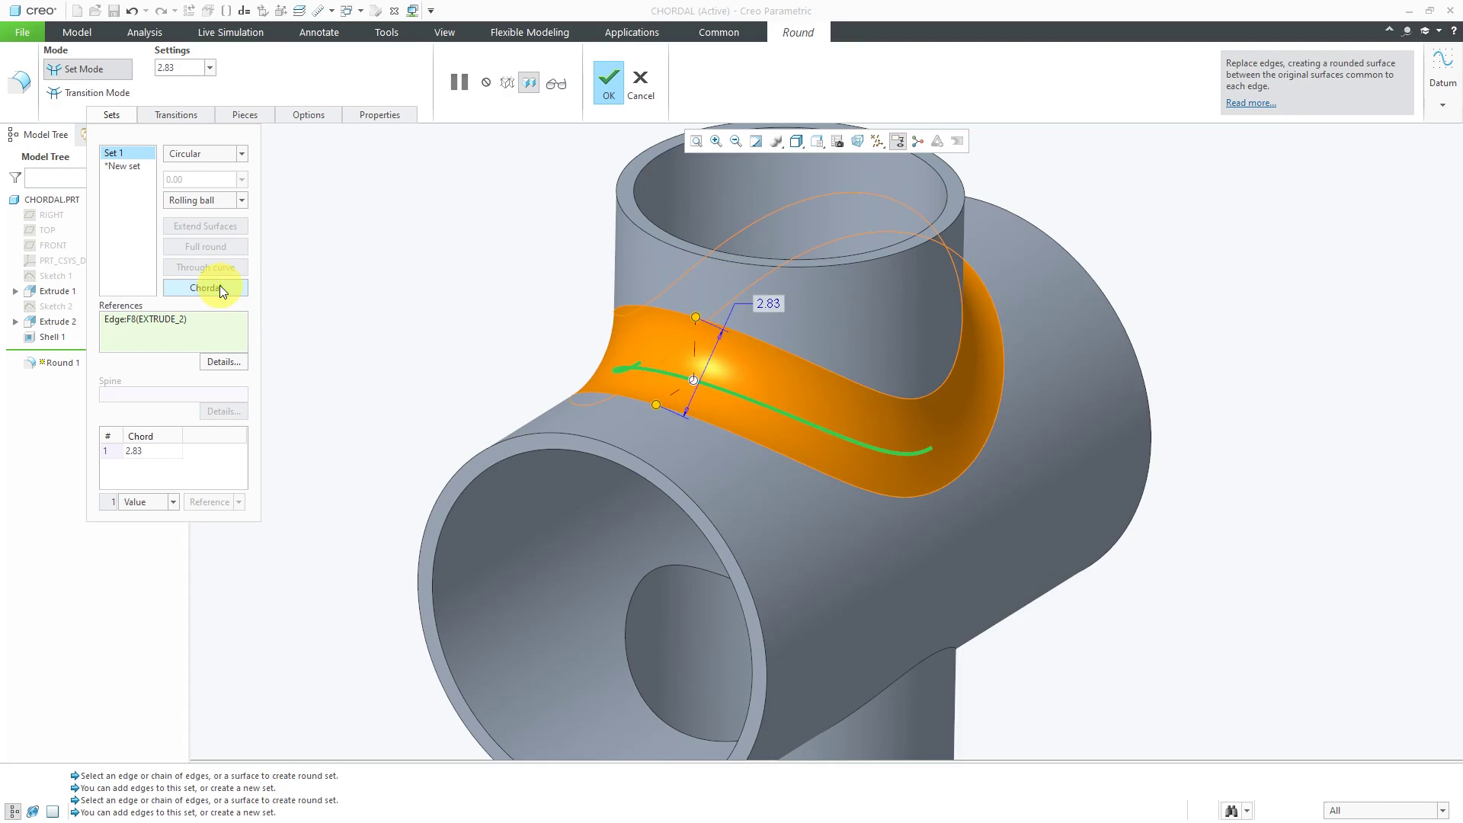
# Set the chord length of the round around the upper tube intersection to 2
pyautogui.moveTo(658, 440); pyautogui.dragTo(816, 337, button='middle')
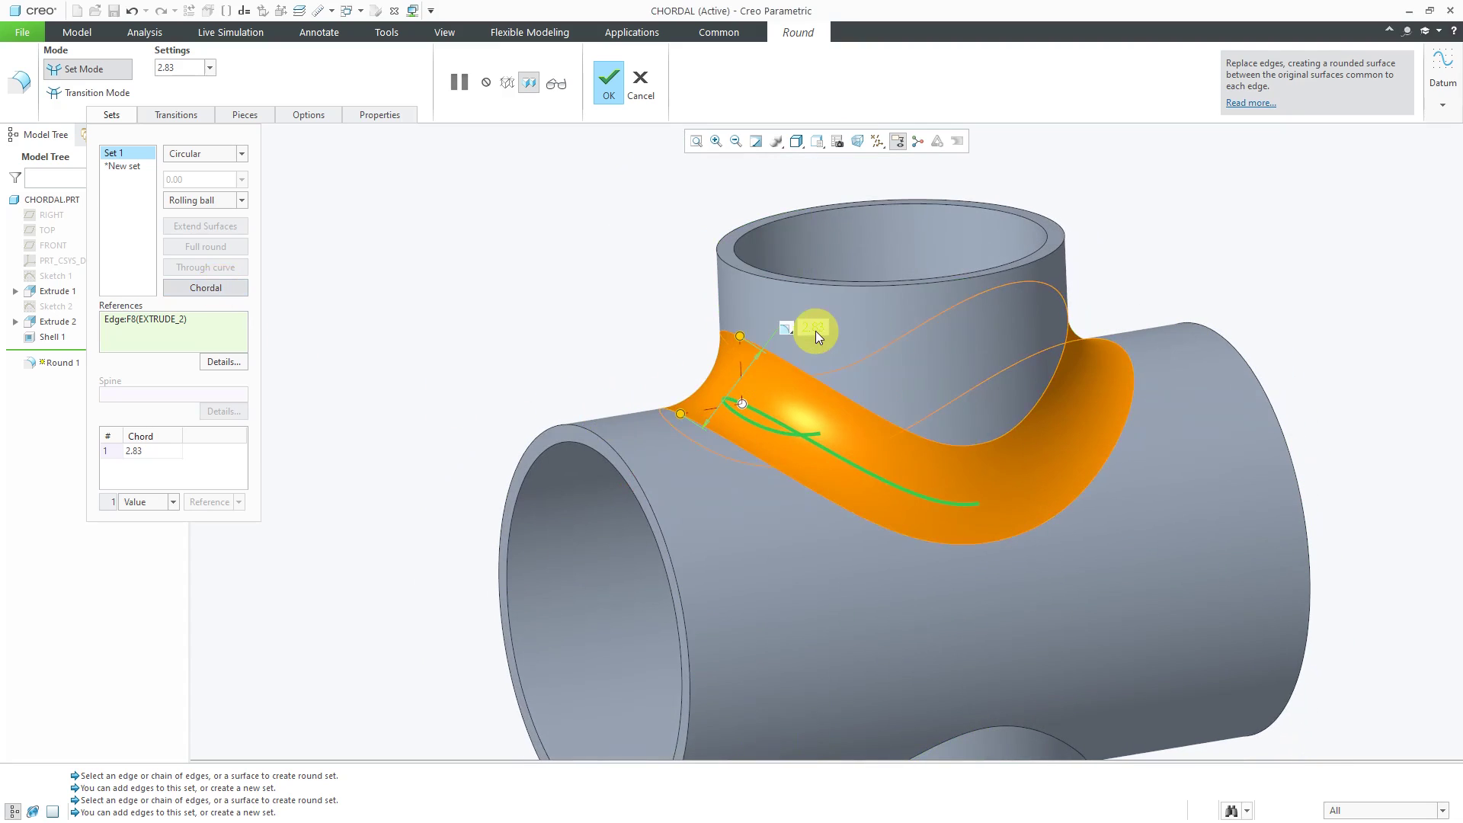
pyautogui.moveTo(692, 415); pyautogui.dragTo(822, 358, button='middle')
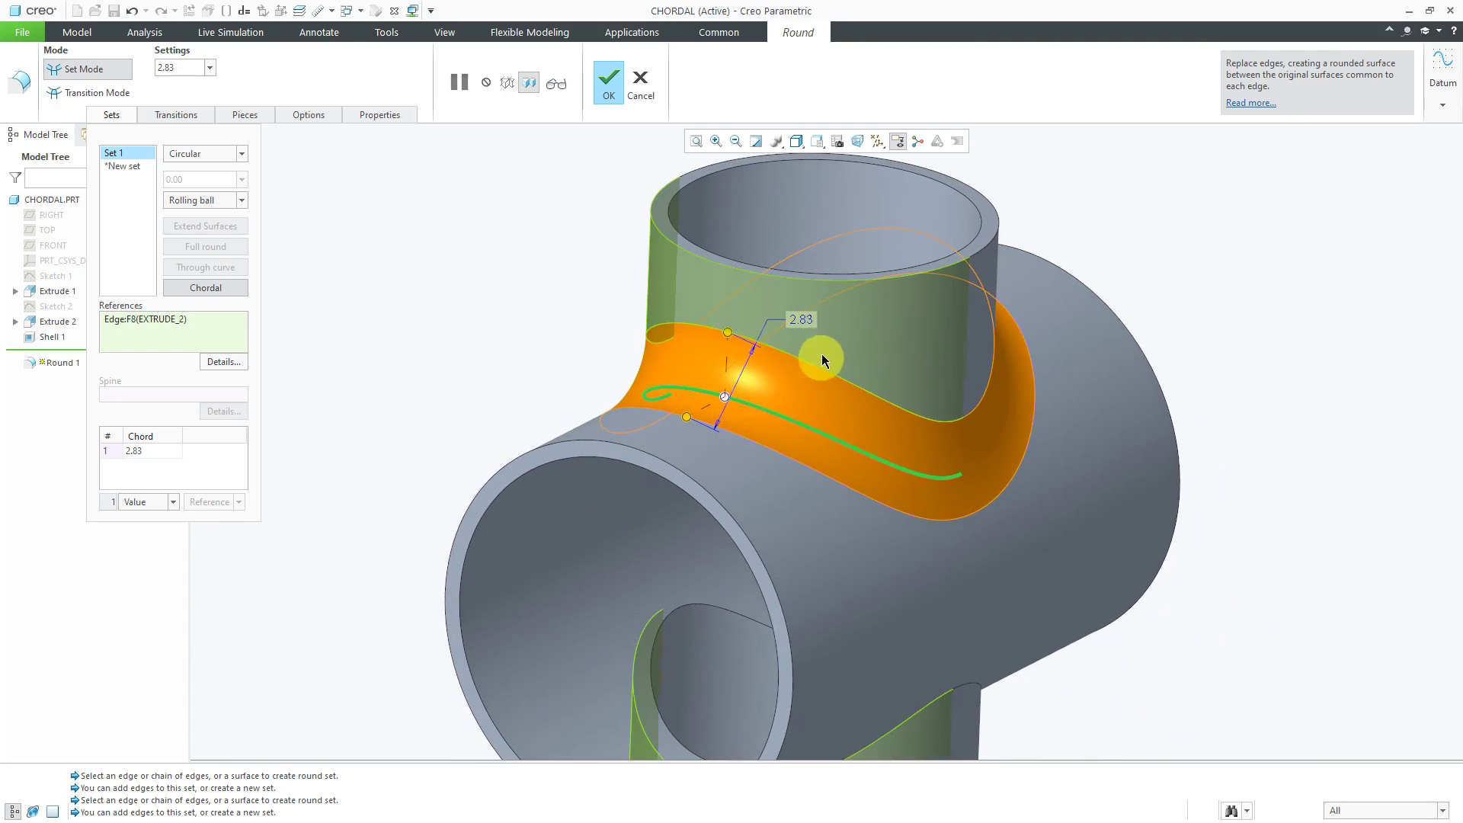
pyautogui.doubleClick(802, 319)
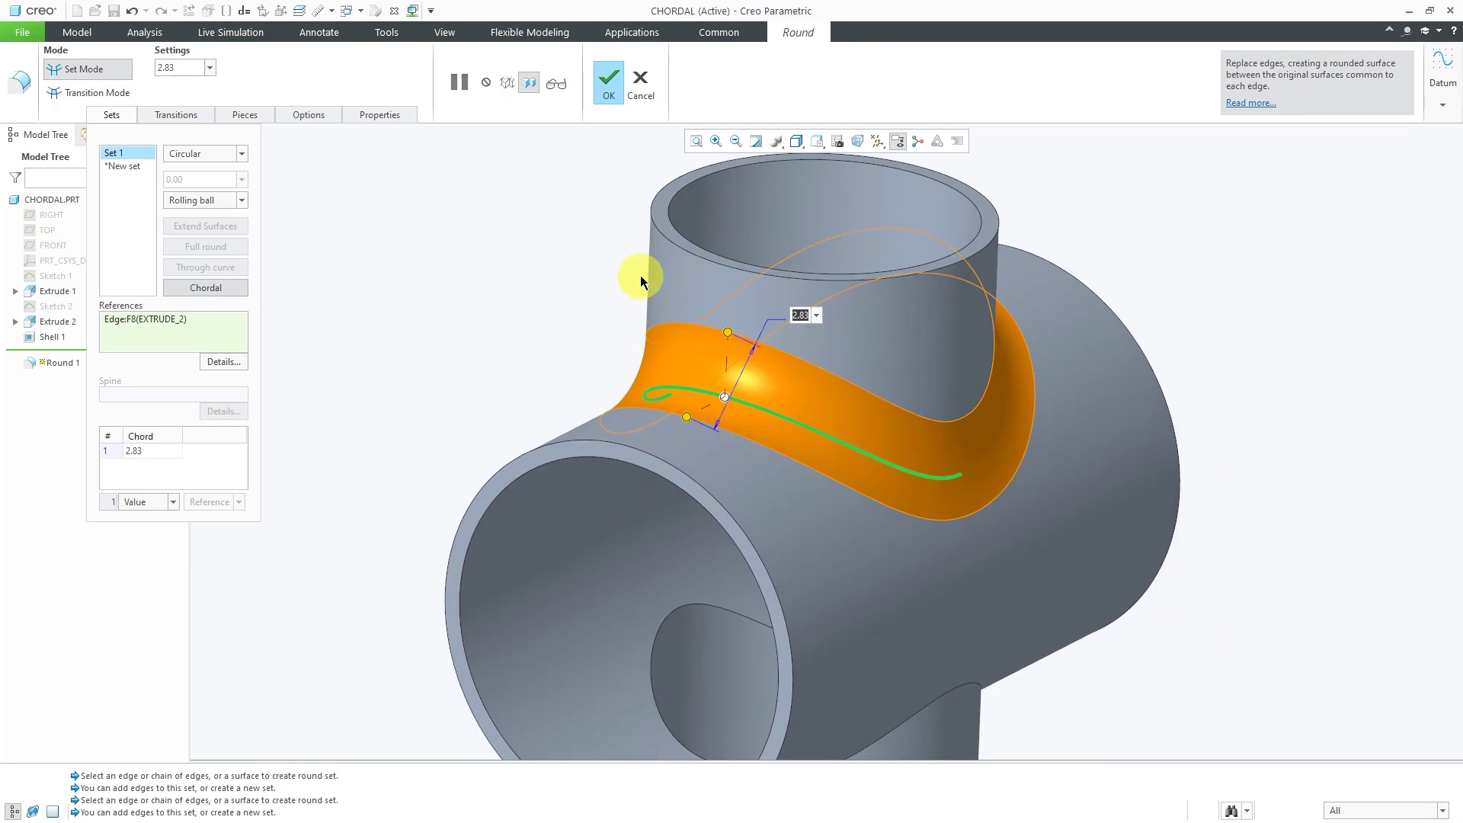
pyautogui.write('2')
pyautogui.press('Return')
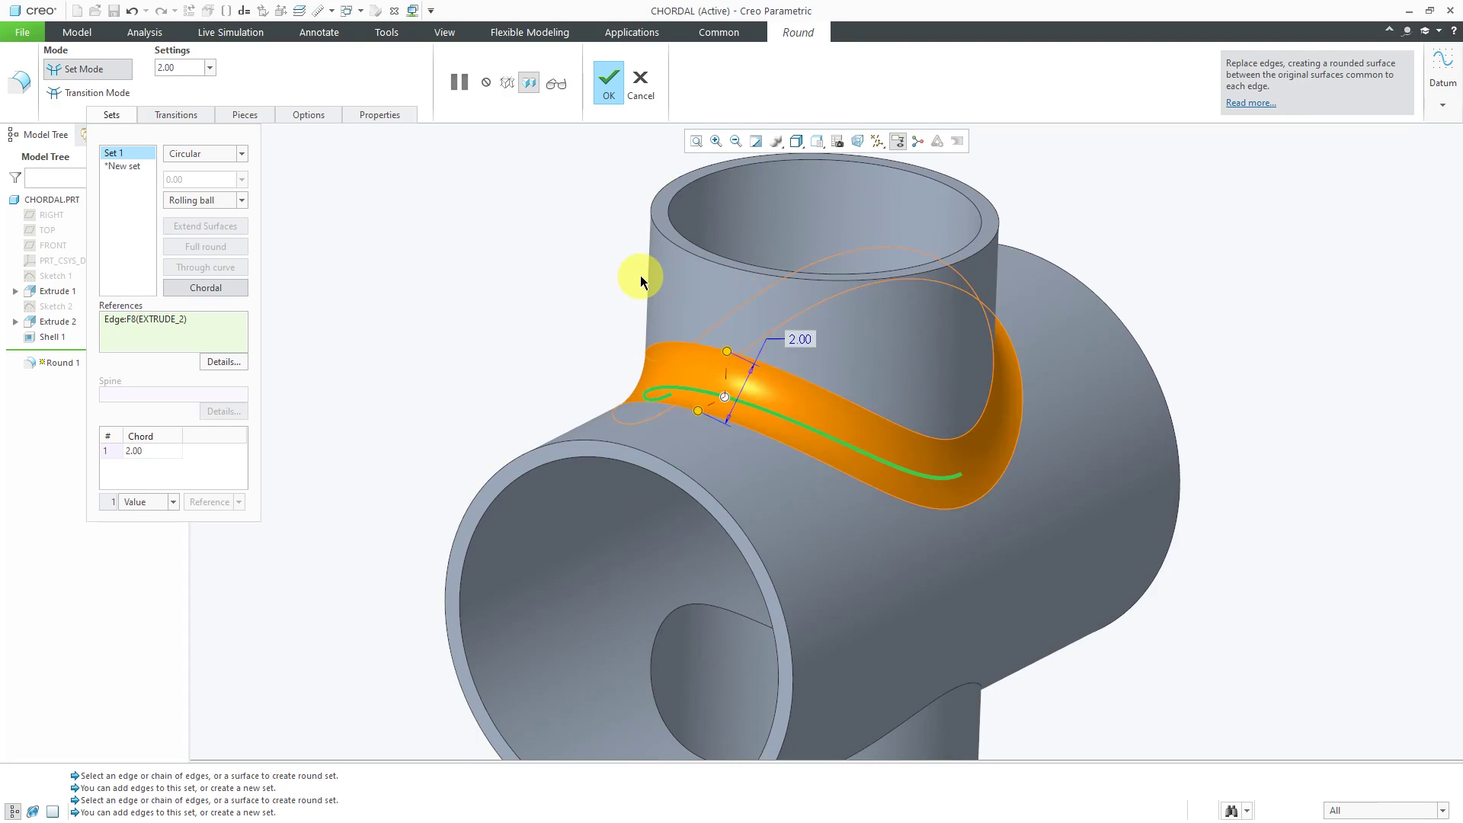
# Add the remaining inner and outer intersection edges of the crossing tubes to the same chordal round set and complete the round
pyautogui.moveTo(725, 419); pyautogui.dragTo(721, 505, button='middle')
pyautogui.keyDown('ctrl'); pyautogui.click(716, 455); pyautogui.keyUp('ctrl')
pyautogui.keyDown('ctrl'); pyautogui.click(680, 738); pyautogui.keyUp('ctrl')
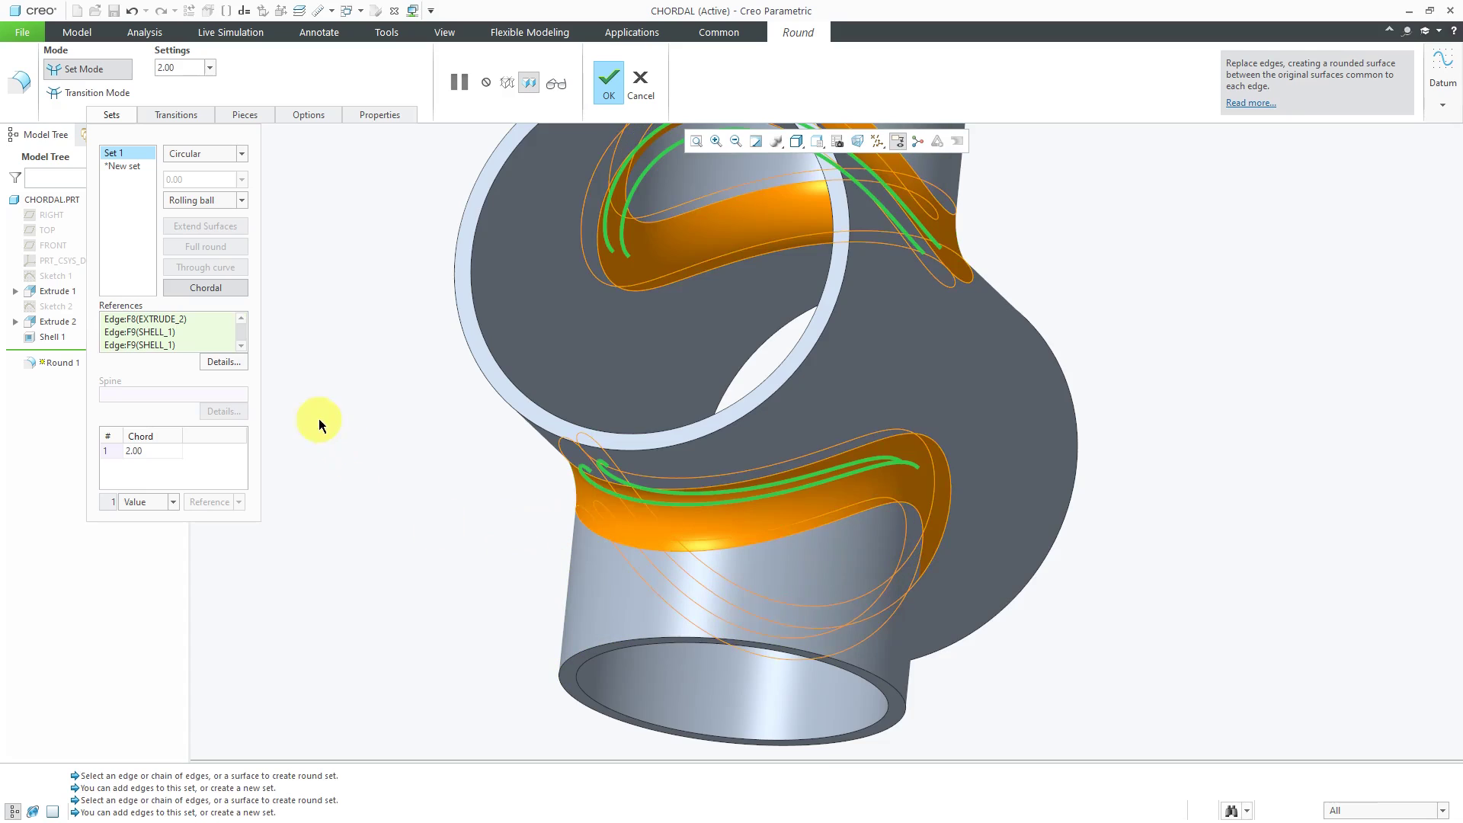
pyautogui.moveTo(582, 402); pyautogui.dragTo(594, 434, button='middle')
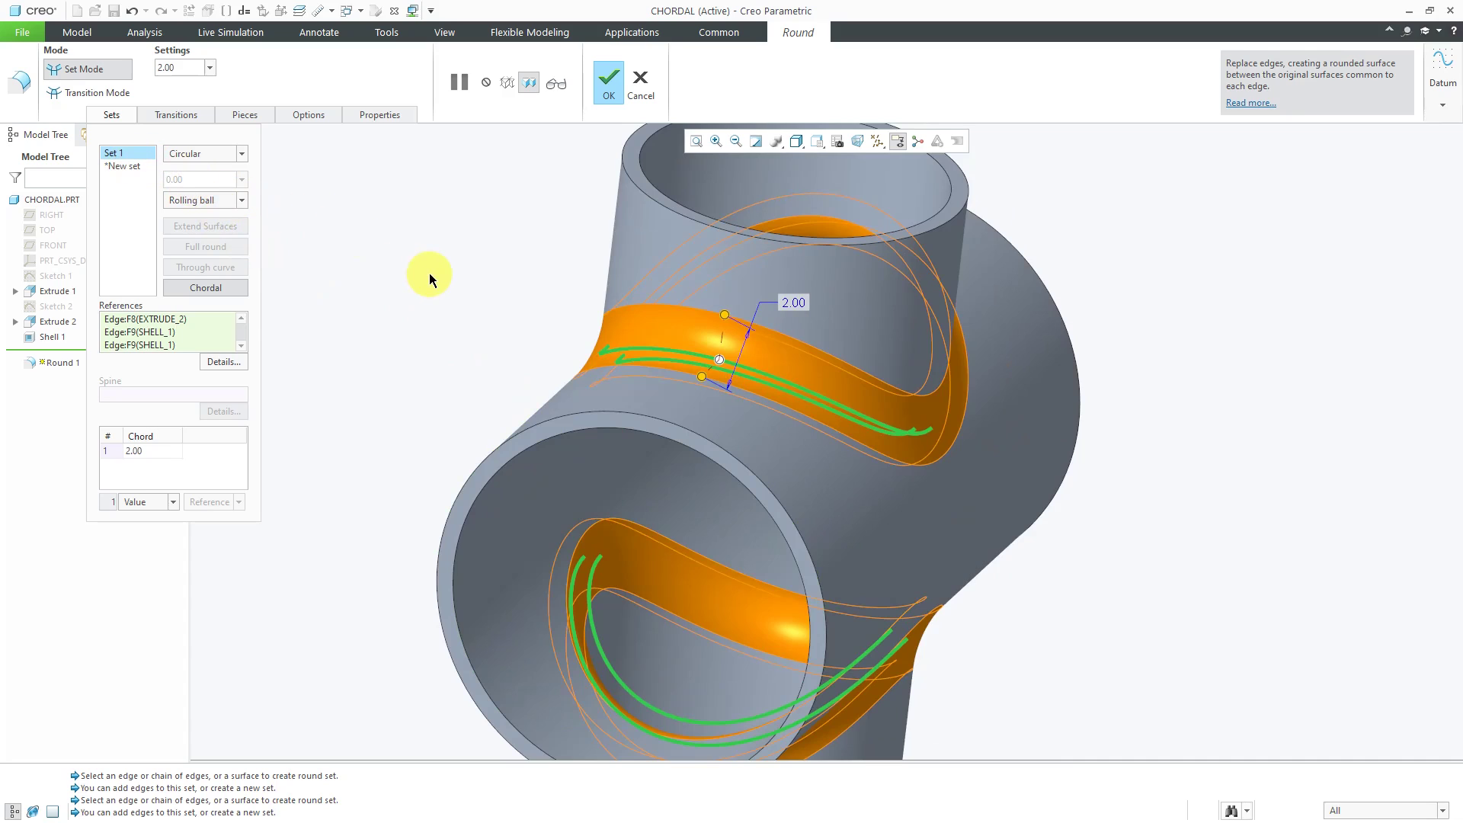
pyautogui.middleClick(459, 290)
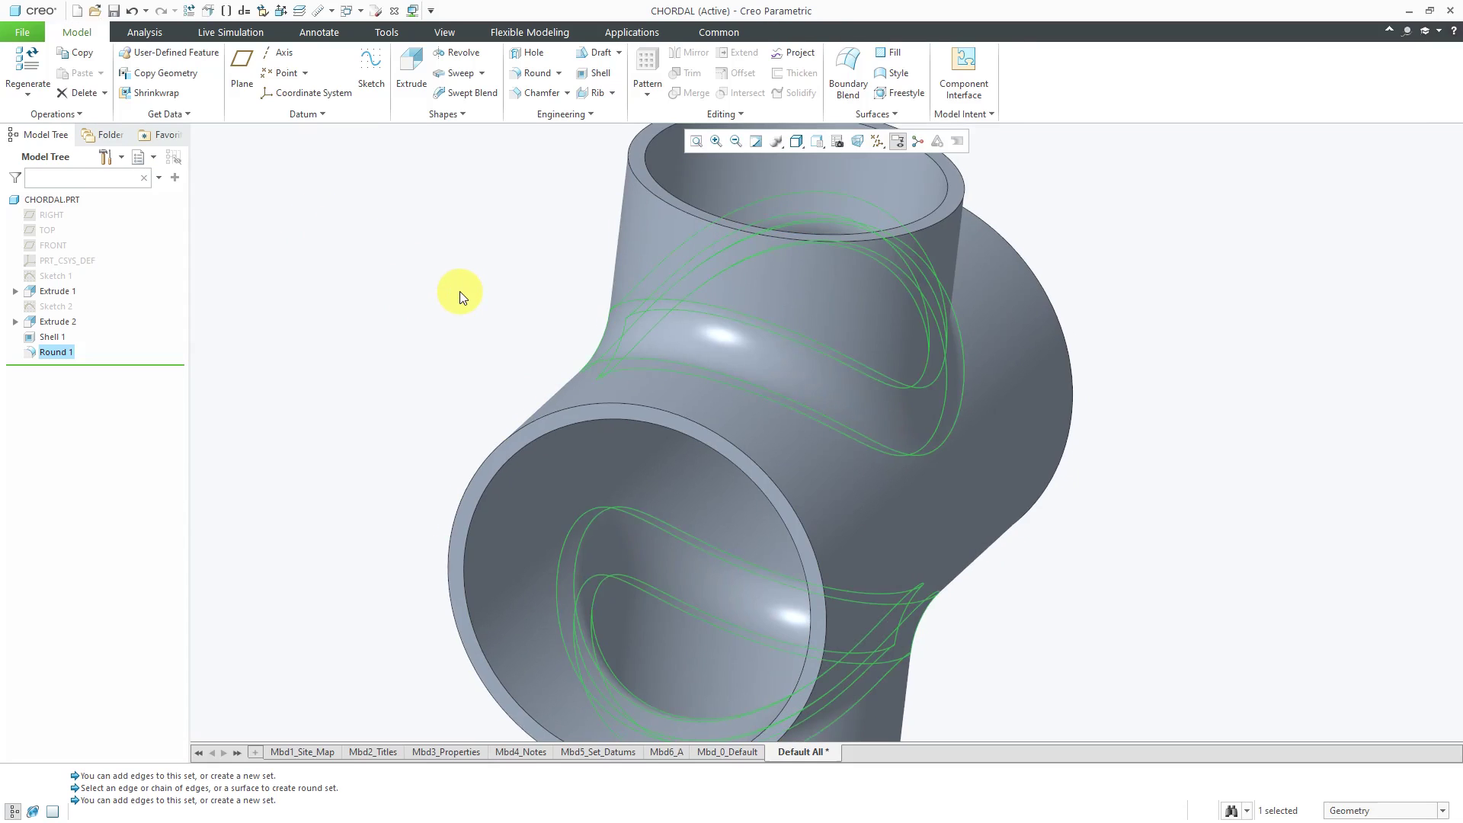
pyautogui.moveTo(591, 333)
pyautogui.mouseDown(button='middle')
pyautogui.moveTo(556, 317)
pyautogui.moveTo(573, 329)
pyautogui.mouseUp(button='middle')
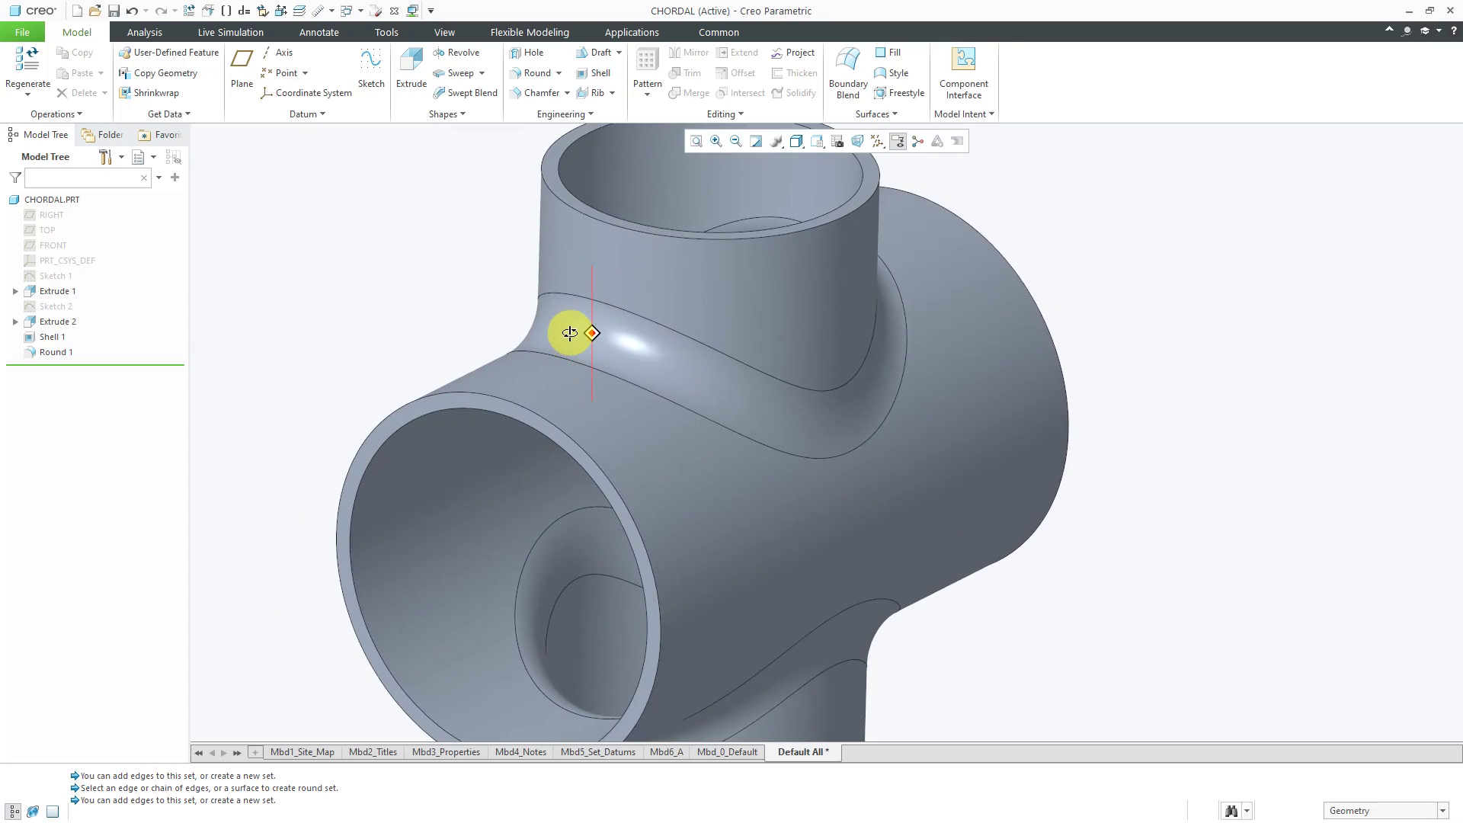